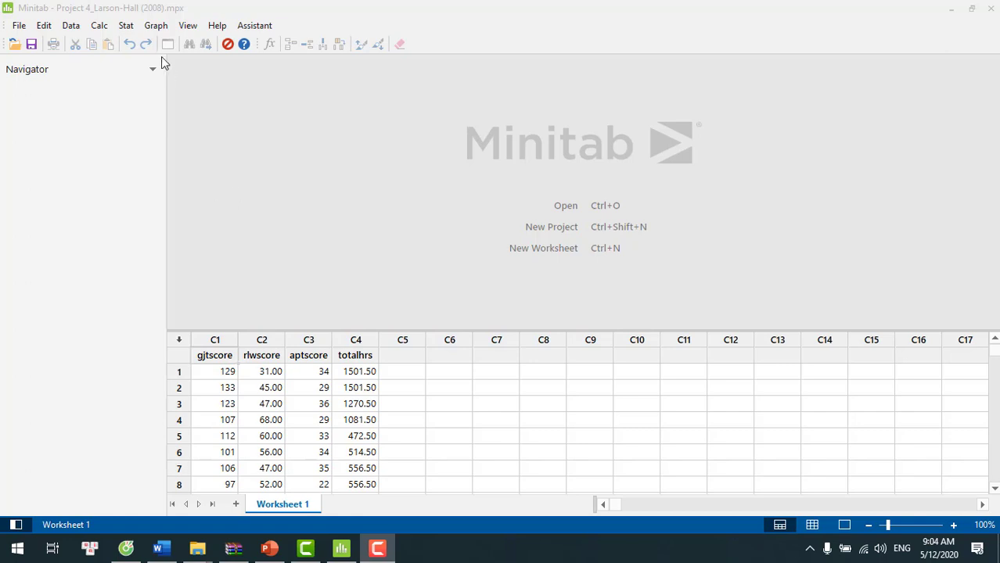
# - Configure Display Descriptive Statistics to report only the mean, standard deviation, minimum, maximum, median and interquartile range
pyautogui.click(126, 26)
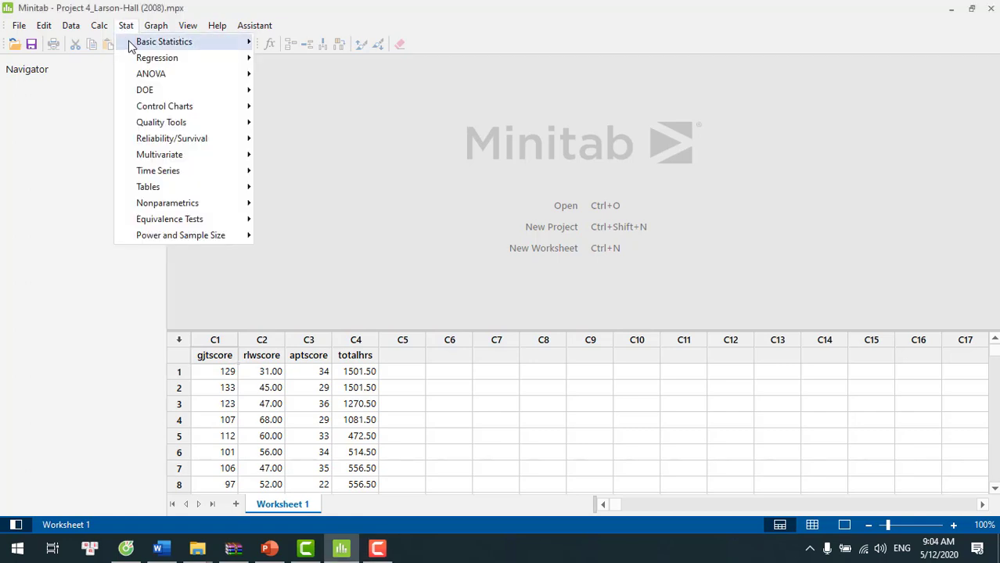
pyautogui.moveTo(130, 47)
pyautogui.click(286, 43)
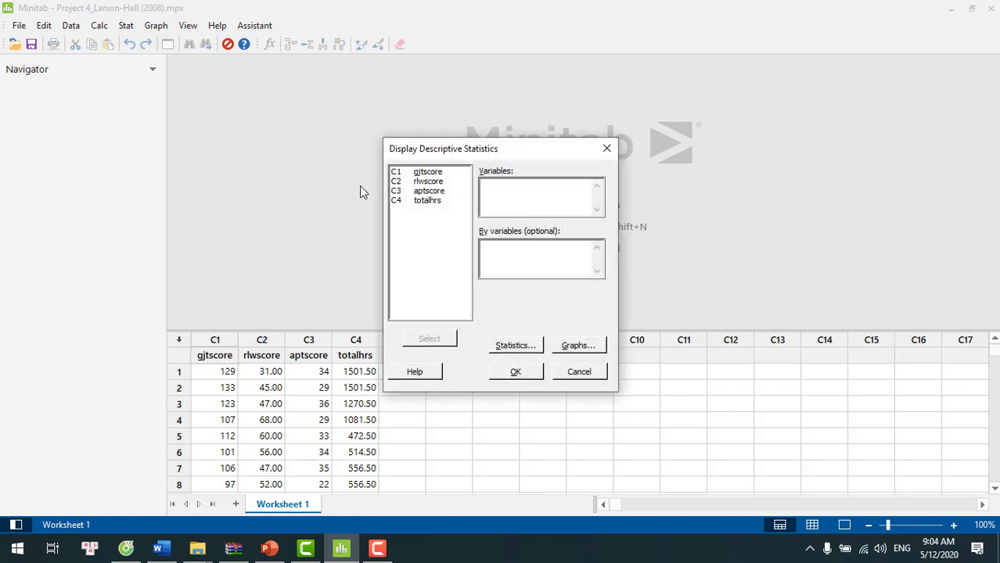
pyautogui.click(516, 346)
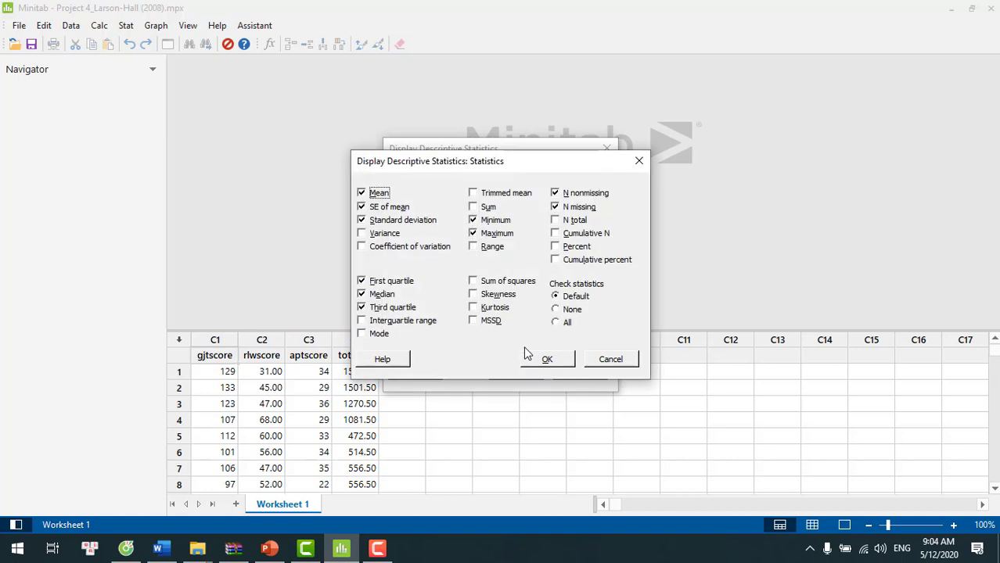
pyautogui.click(361, 207)
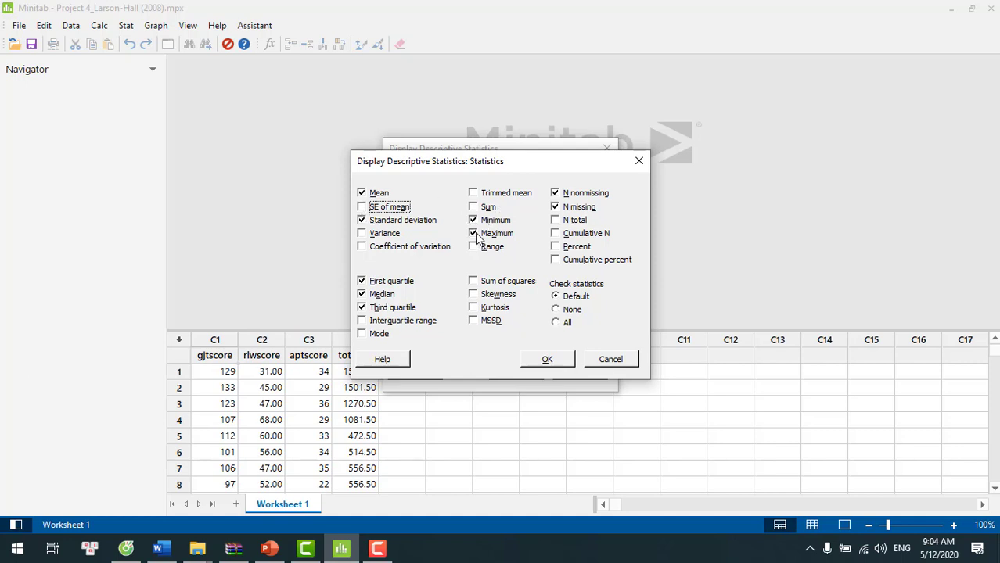
pyautogui.click(555, 194)
pyautogui.click(555, 207)
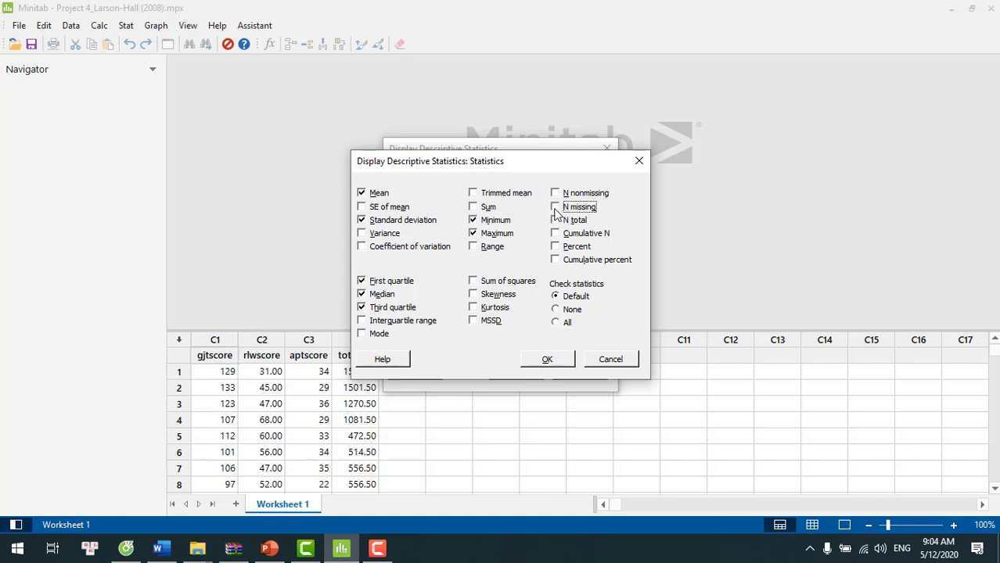
pyautogui.click(363, 283)
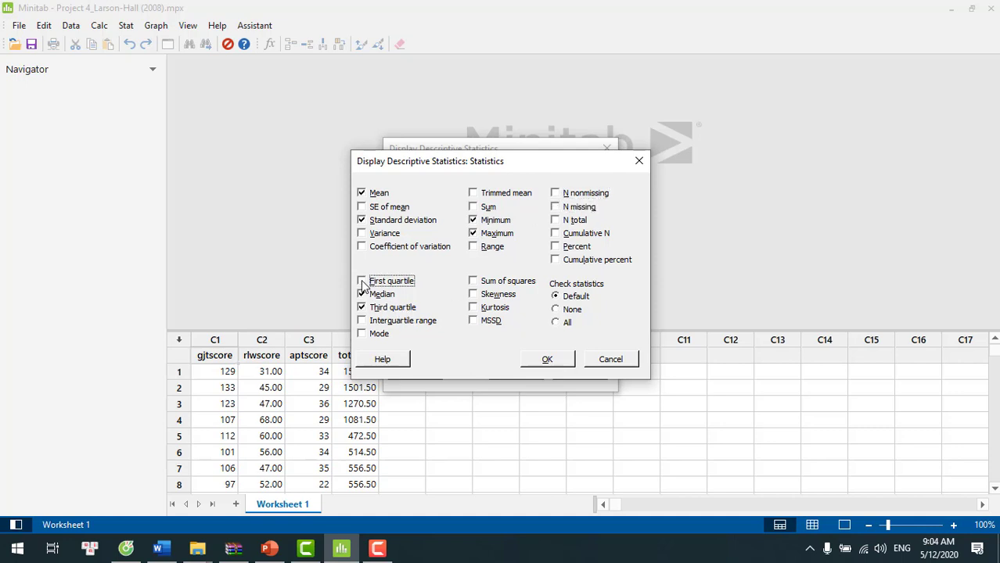
pyautogui.click(361, 309)
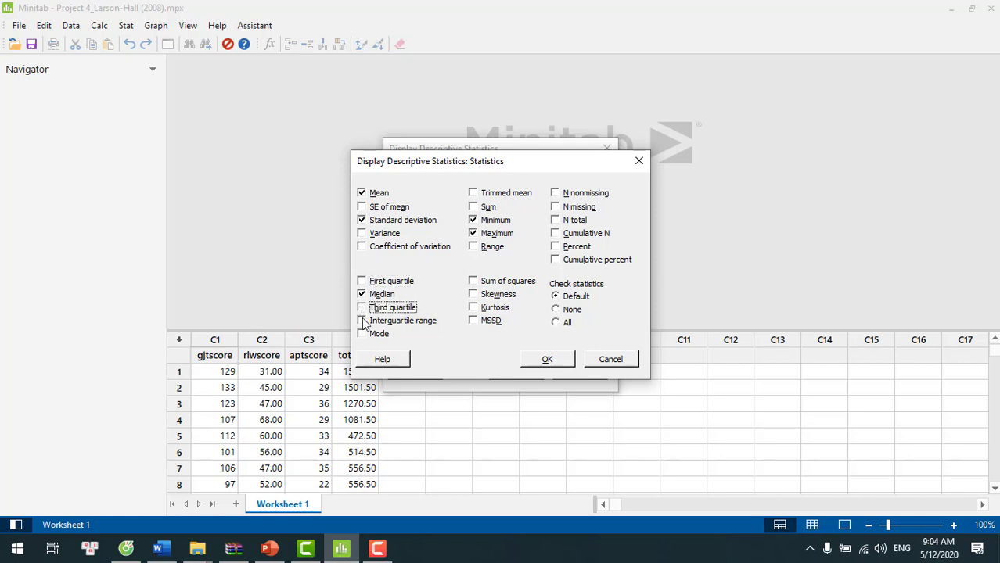
pyautogui.click(363, 324)
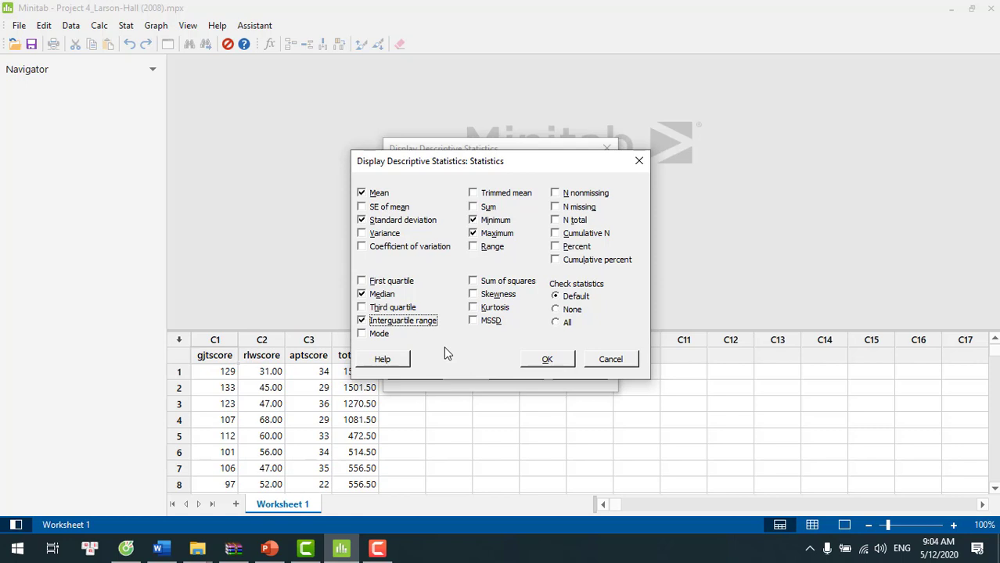
pyautogui.click(550, 364)
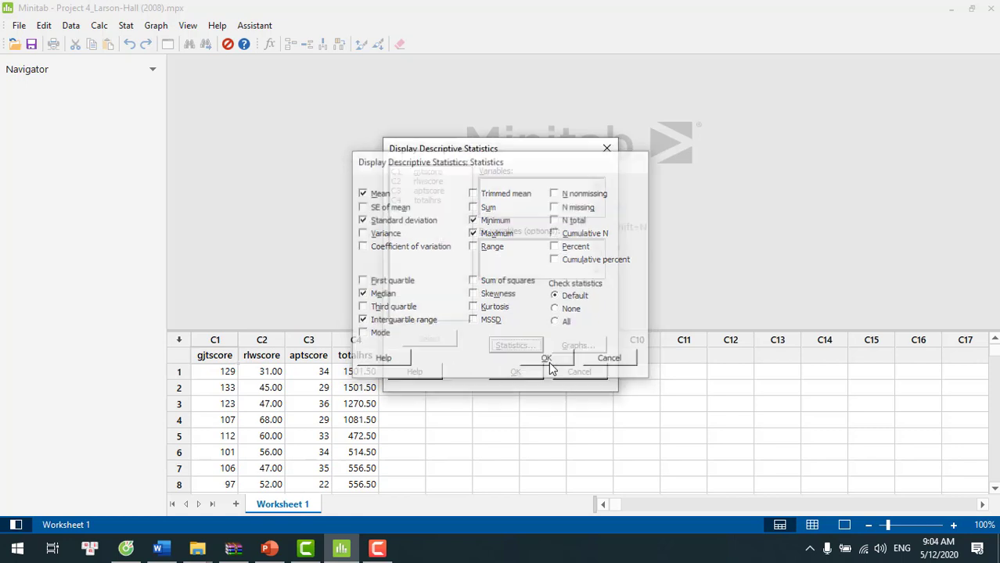
# - Display the descriptive statistics for the variables gjtscore and rlwscore
pyautogui.click(503, 192)
pyautogui.doubleClick(428, 175)
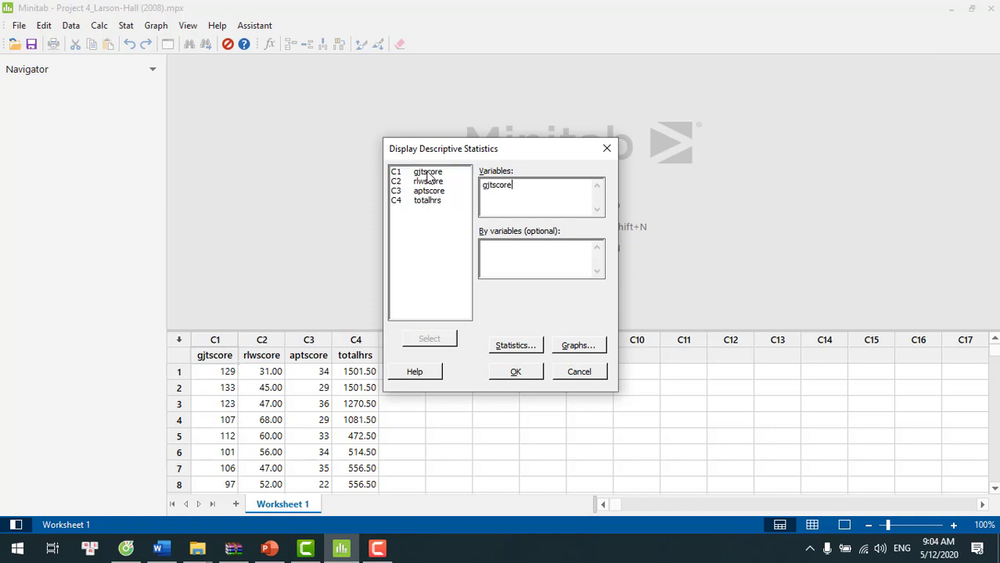
pyautogui.doubleClick(428, 182)
pyautogui.click(517, 372)
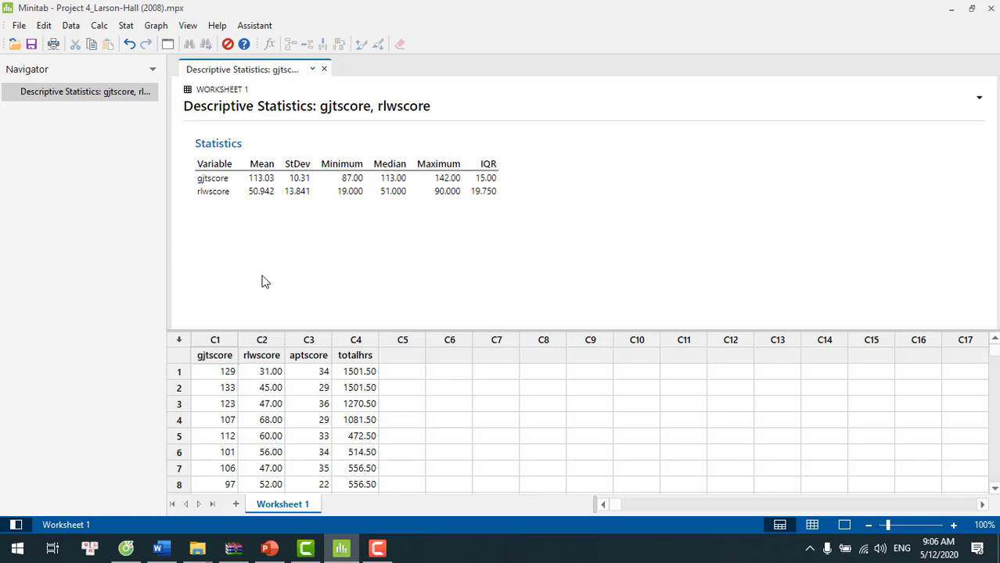
# - Standardize gjtscore by subtracting the mean and dividing by the standard deviation, storing the results in C6
pyautogui.click(100, 29)
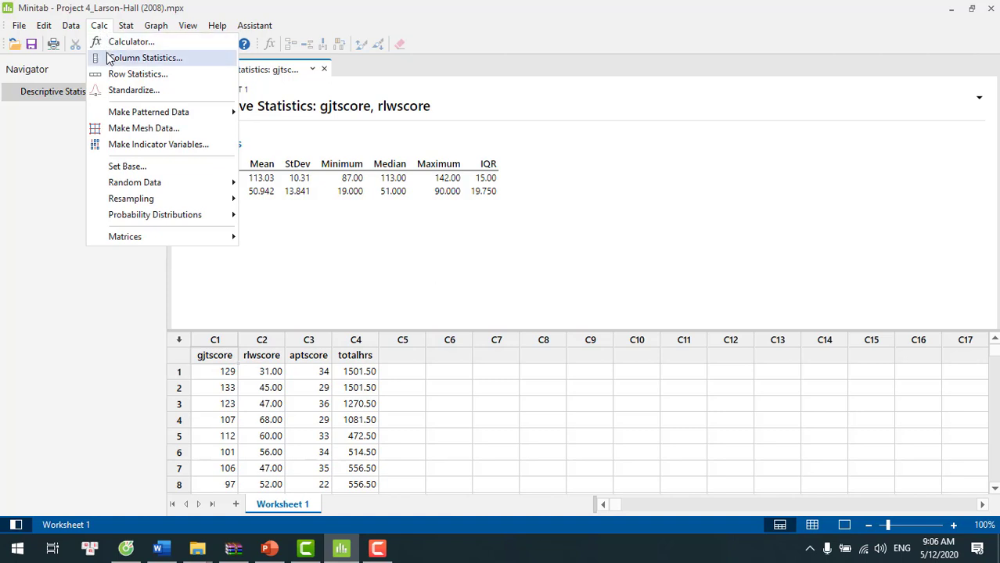
pyautogui.click(129, 89)
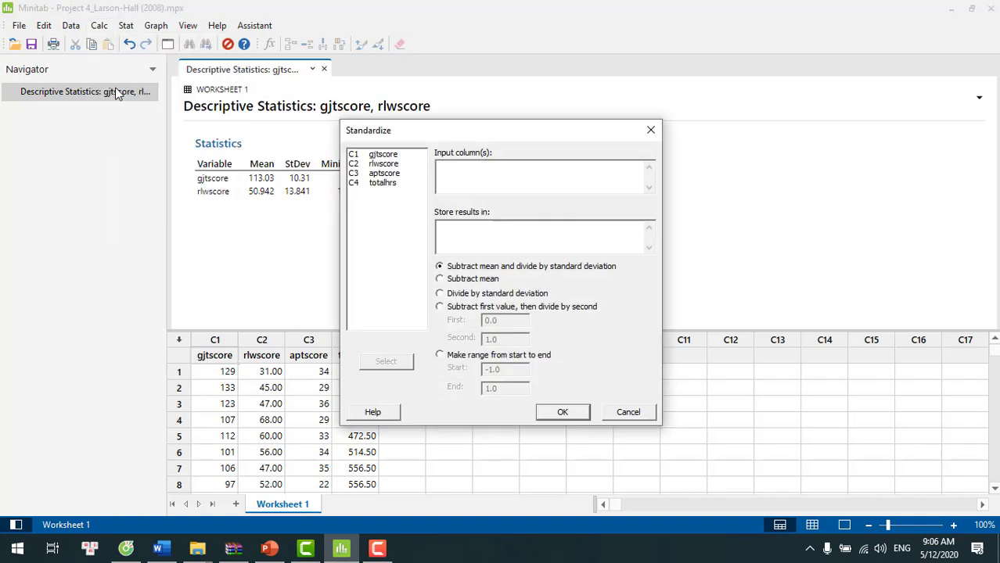
pyautogui.doubleClick(385, 155)
pyautogui.click(474, 236)
pyautogui.write('C6')
pyautogui.click(564, 413)
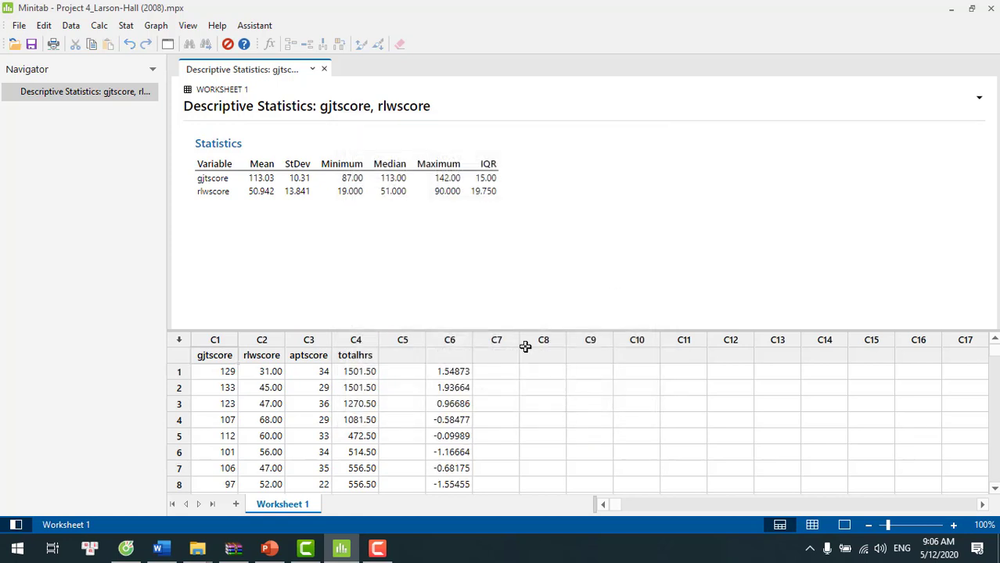
# - Name column C6 GJT_Standard
pyautogui.click(447, 355)
pyautogui.write('GJT')
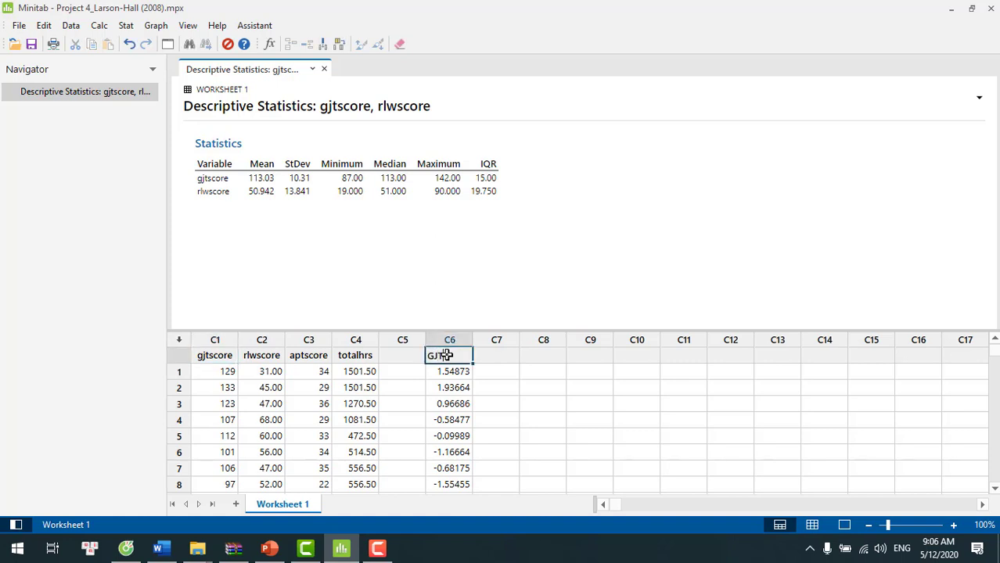
pyautogui.write('standard')
pyautogui.press('Return')
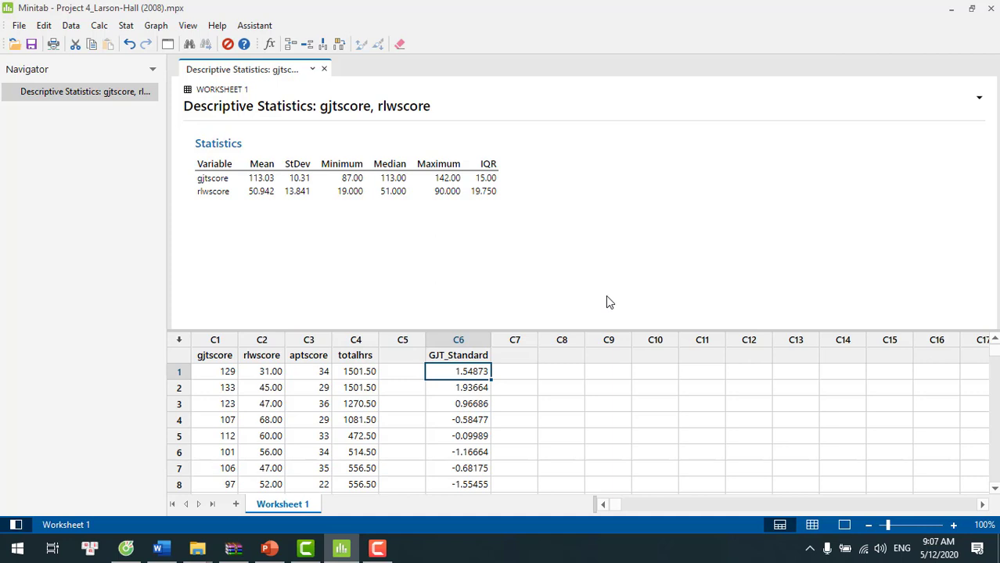
pyautogui.click(608, 274)
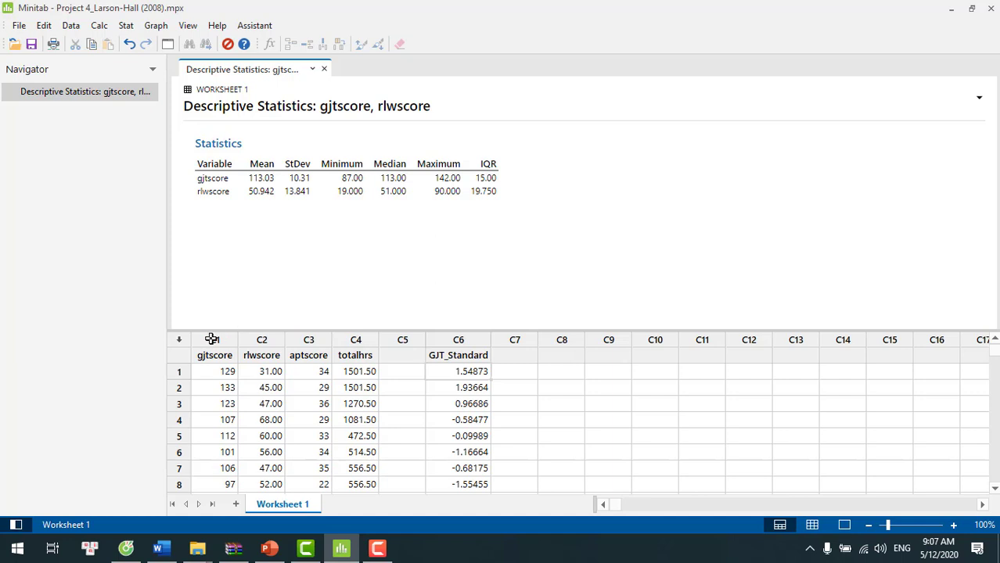
# - Display the descriptive statistics for gjtscore and GJT_Standard
pyautogui.click(126, 27)
pyautogui.moveTo(136, 47)
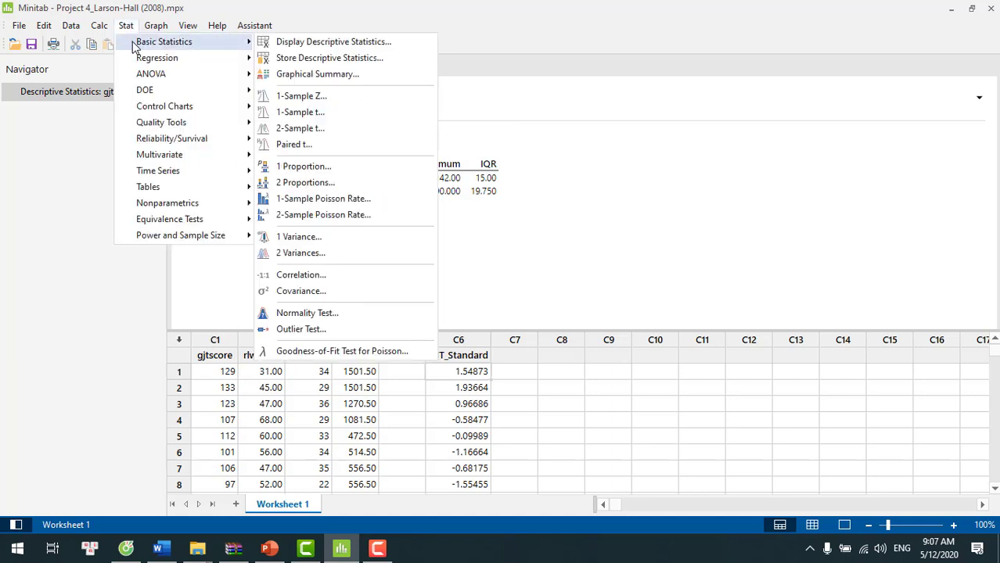
pyautogui.click(298, 41)
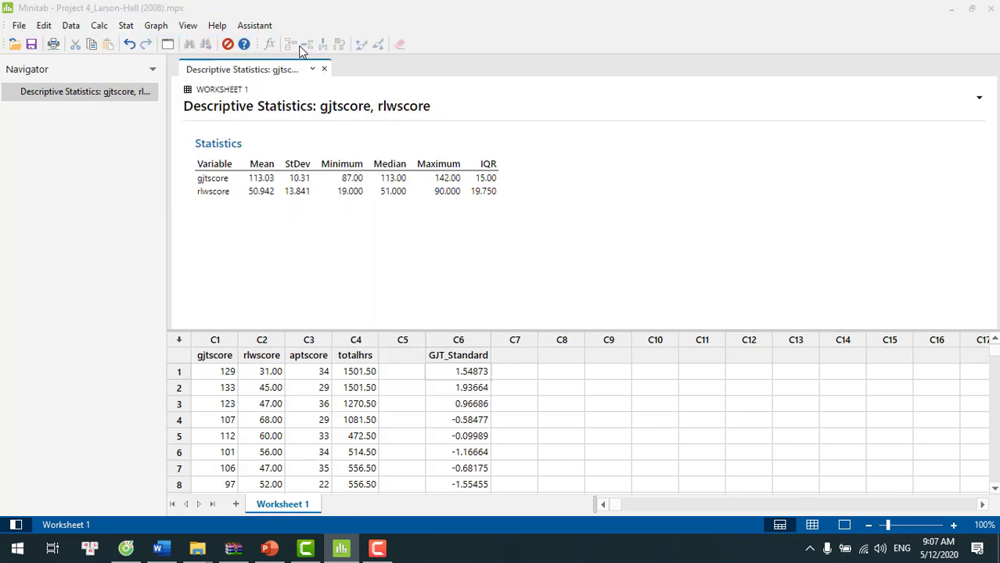
pyautogui.click(428, 174)
pyautogui.doubleClick(428, 173)
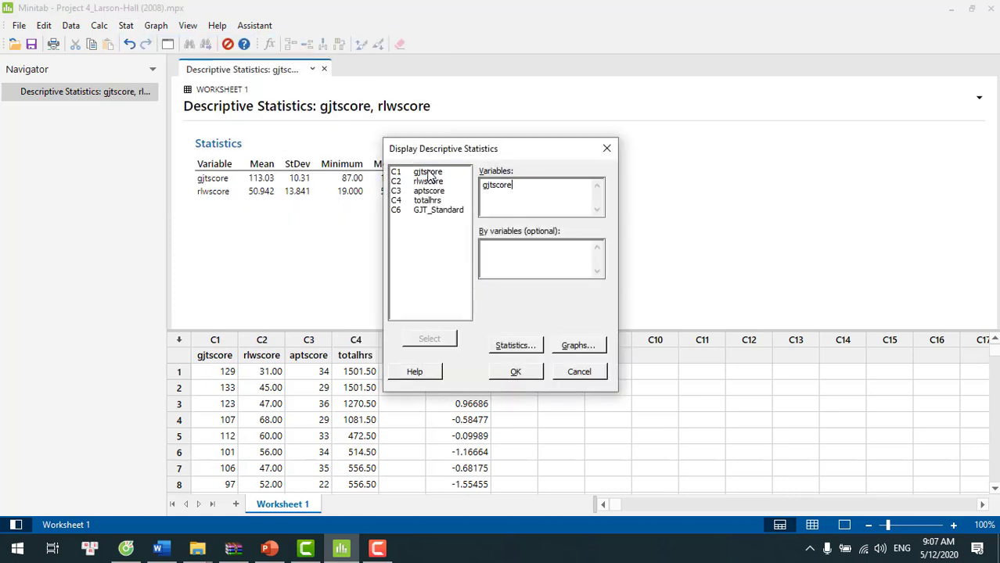
pyautogui.doubleClick(437, 211)
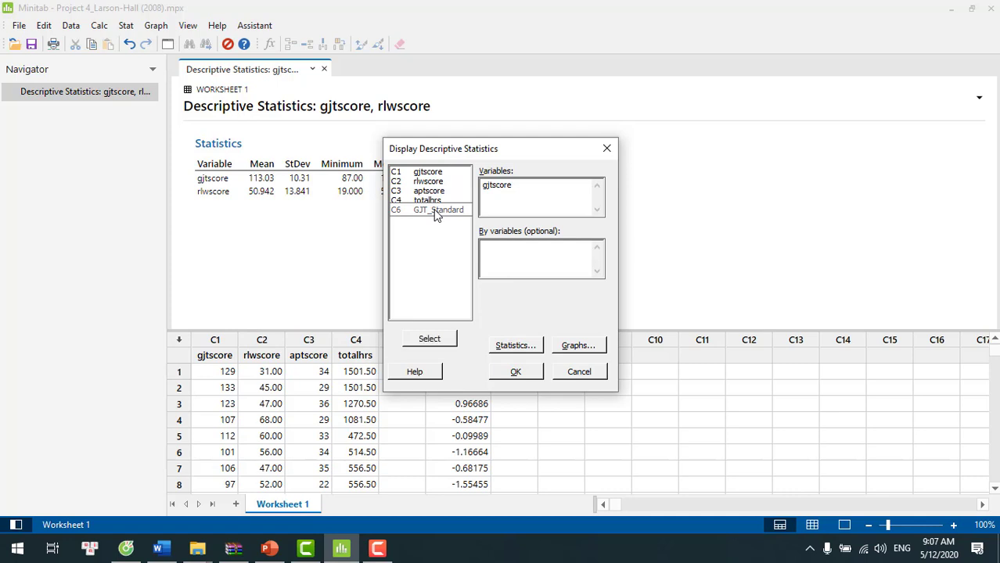
pyautogui.click(516, 373)
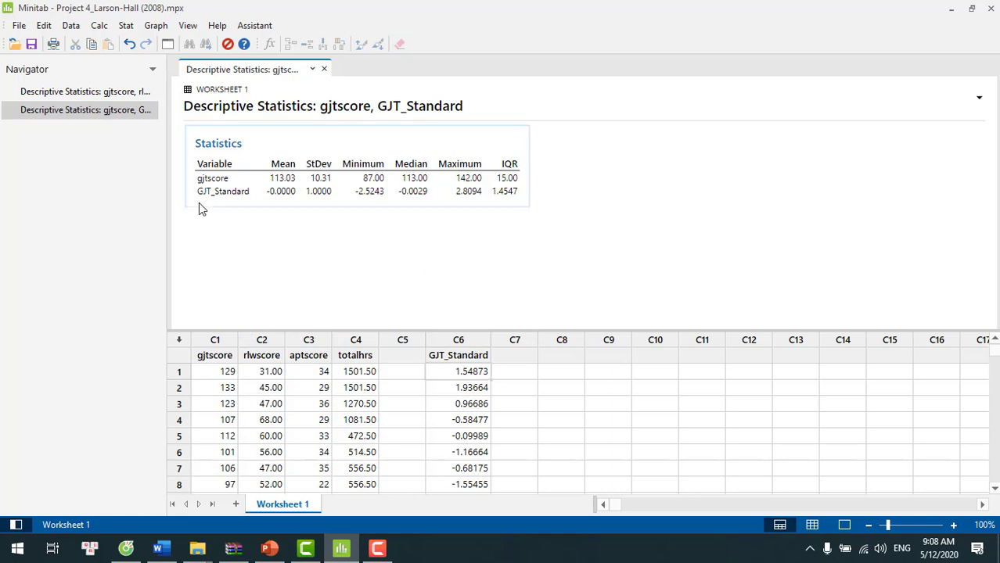
# - Standardize rlwscore by subtracting the mean and dividing by the standard deviation, storing the results in C7
pyautogui.click(99, 26)
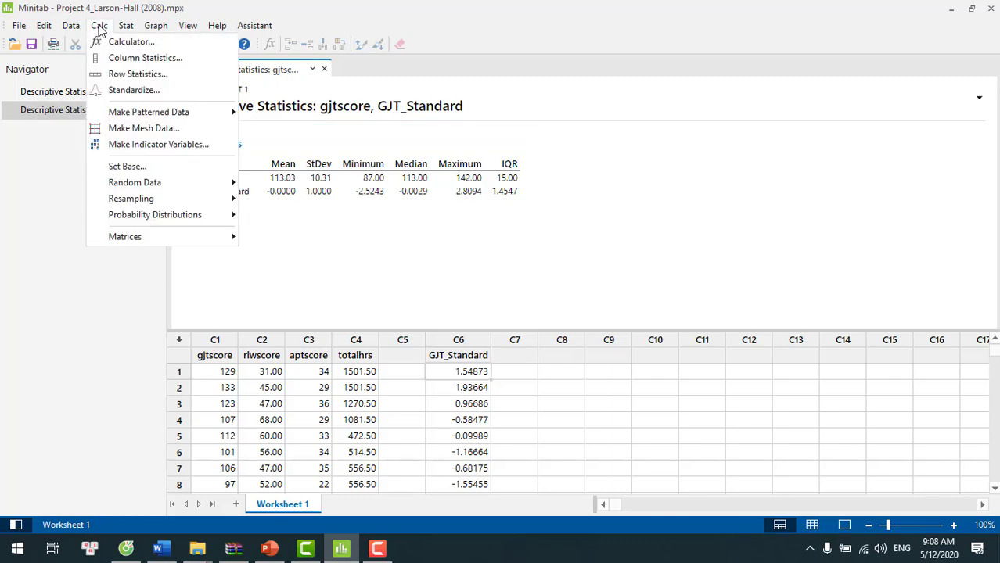
pyautogui.click(122, 92)
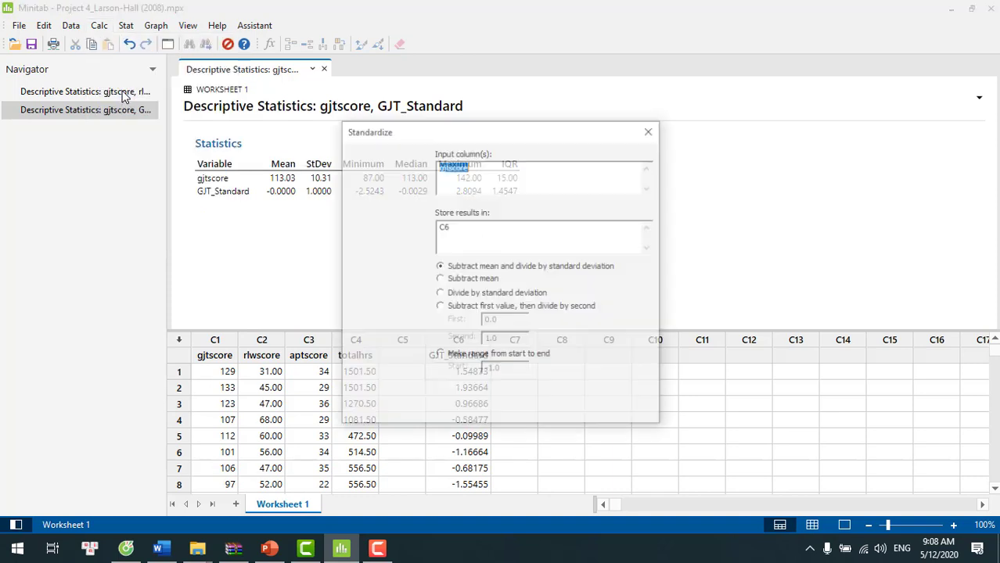
pyautogui.doubleClick(382, 165)
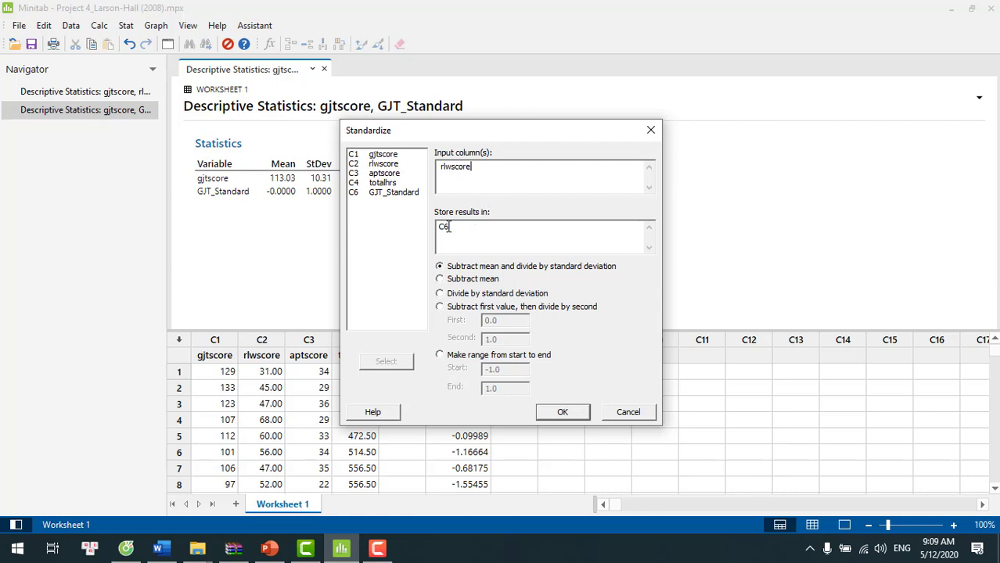
pyautogui.press('BackSpace')
pyautogui.write('7')
pyautogui.click(563, 414)
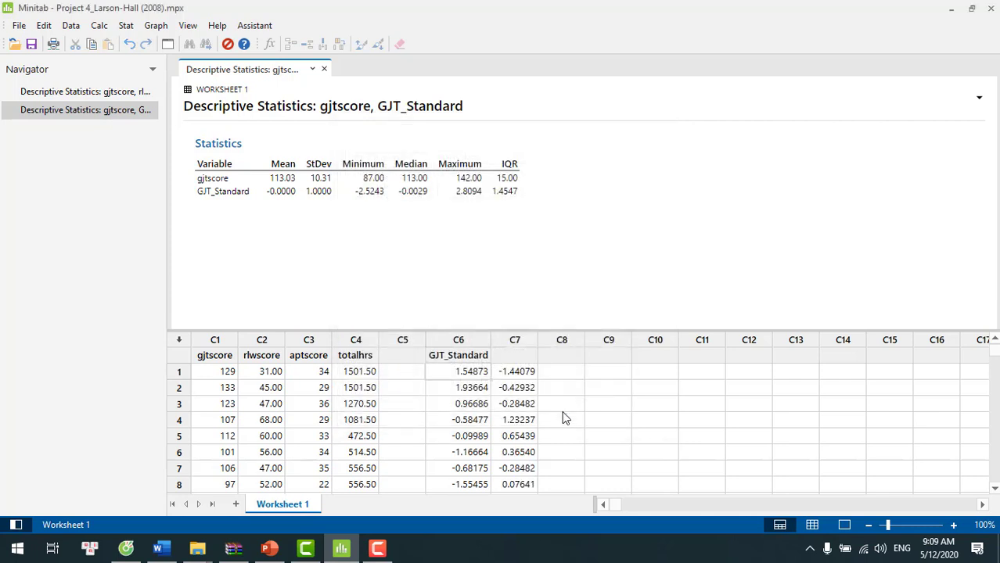
# - Name column C7 RLW_Standard
pyautogui.click(515, 356)
pyautogui.write('R')
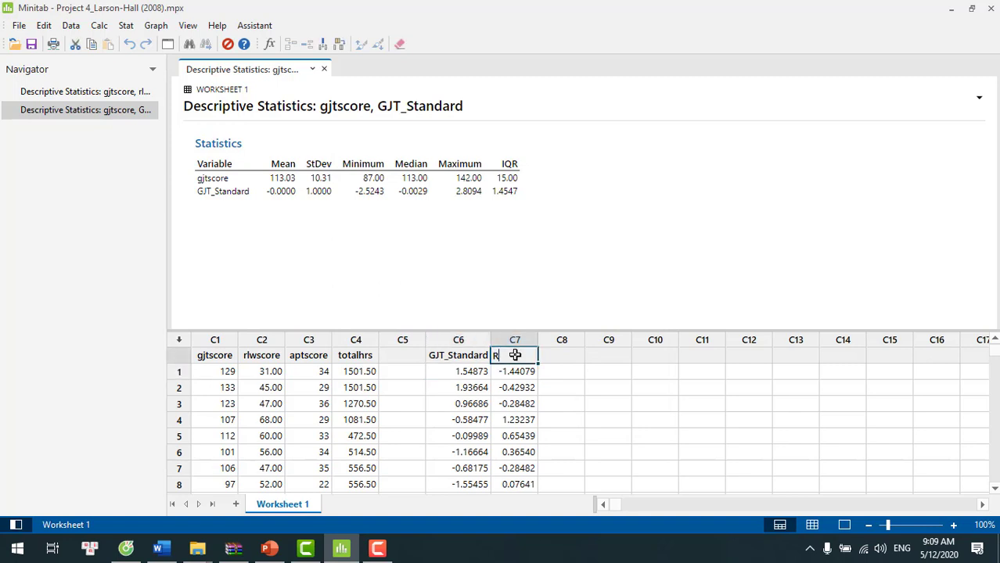
pyautogui.write('LW_Standard')
pyautogui.press('Return')
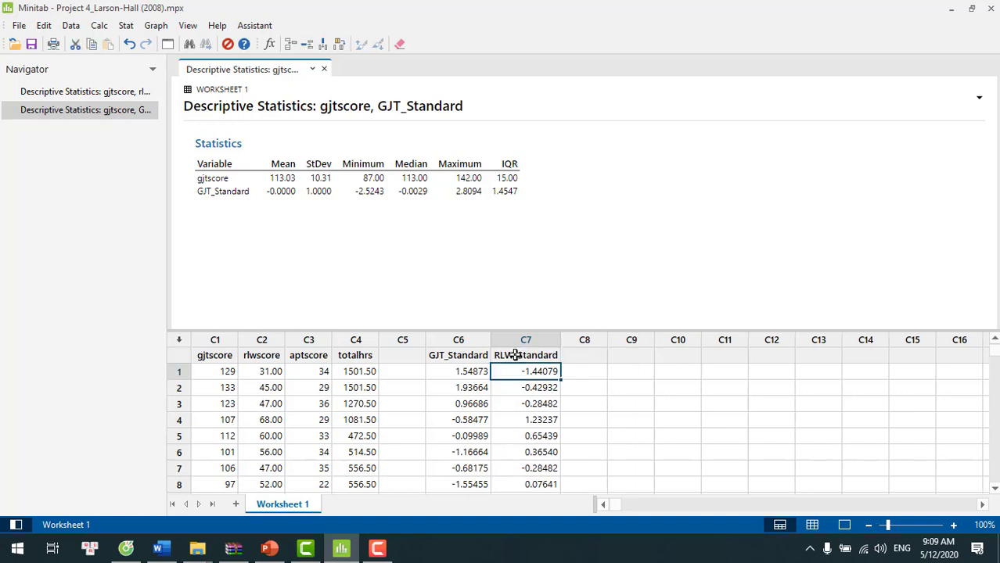
pyautogui.click(635, 253)
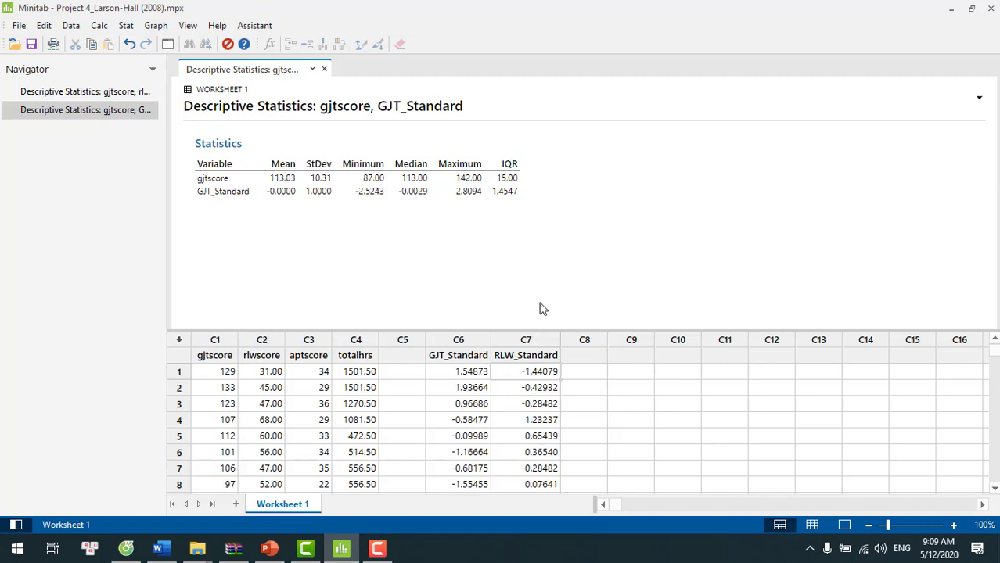
# - Display the descriptive statistics for rlwscore and RLW_Standard
pyautogui.click(99, 25)
pyautogui.moveTo(140, 45)
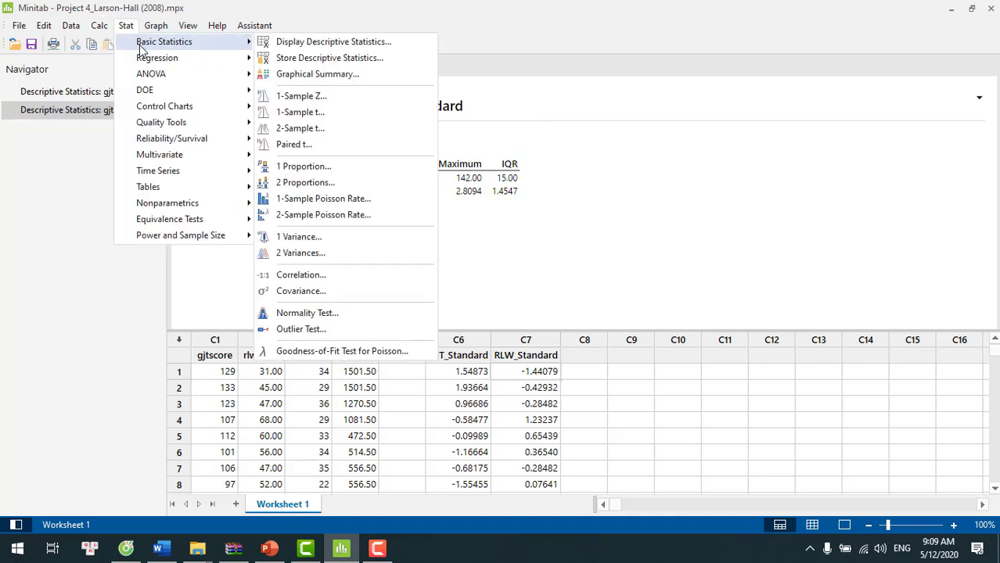
pyautogui.click(288, 47)
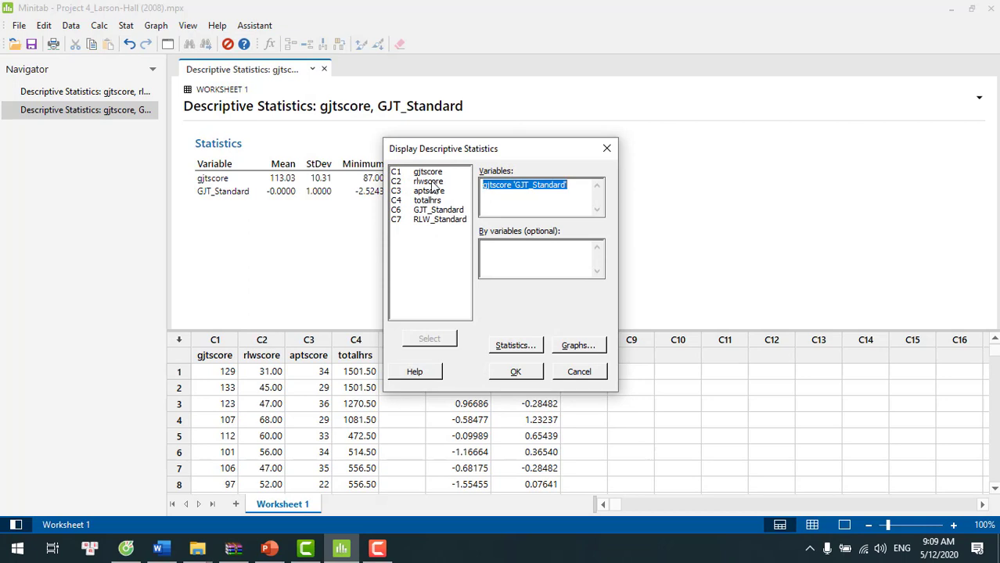
pyautogui.doubleClick(428, 182)
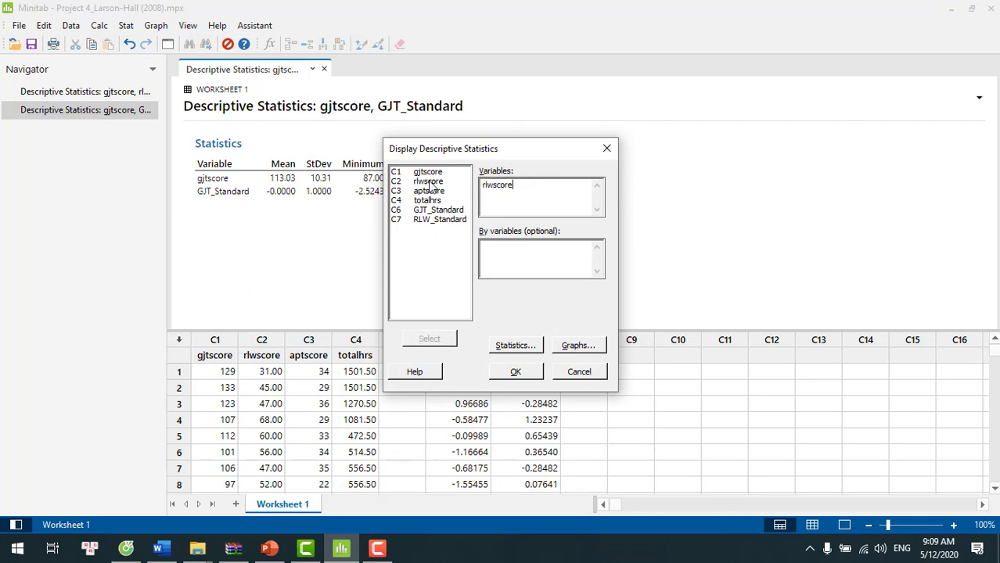
pyautogui.doubleClick(440, 220)
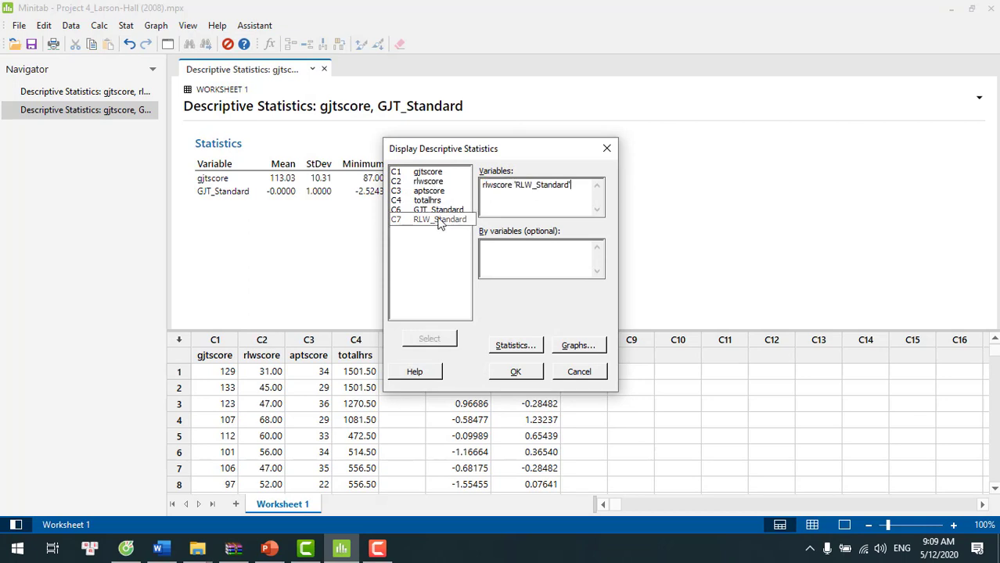
pyautogui.click(522, 374)
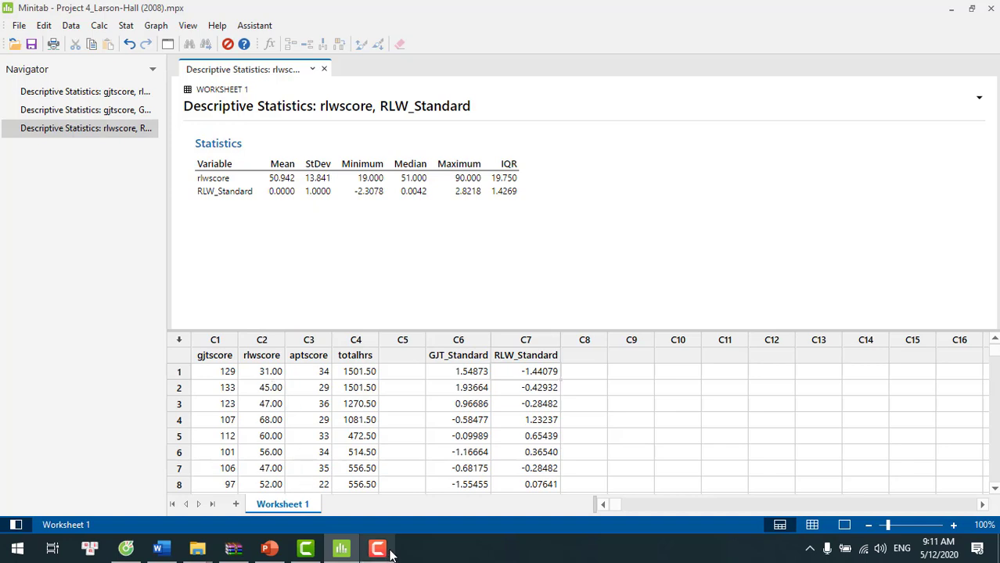
pyautogui.click(377, 547)
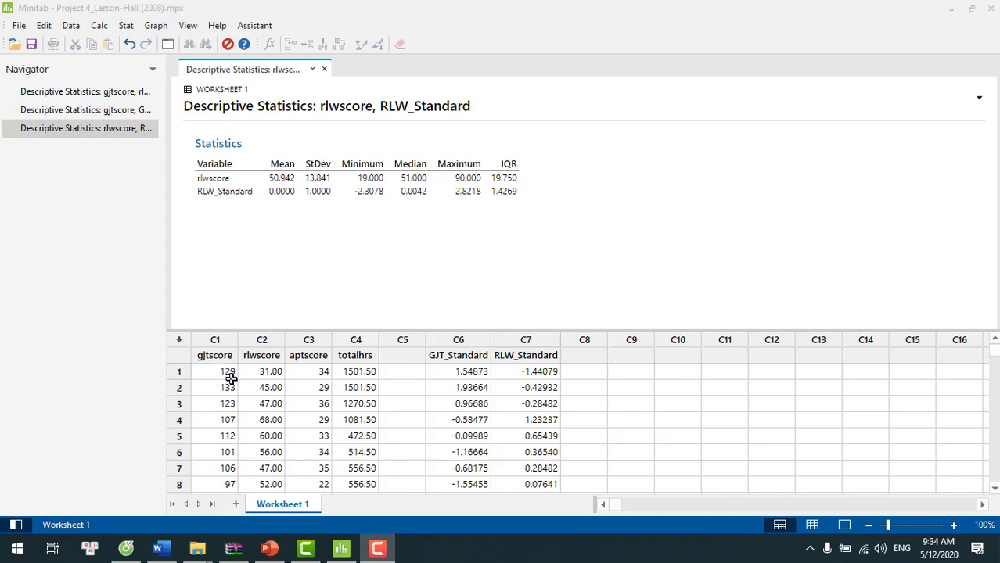
# - With the gjtscore and rlwscore statistics displayed, set up a View Probability plot using a normal distribution, mean 113.03 and standard deviation 10.31
pyautogui.click(91, 95)
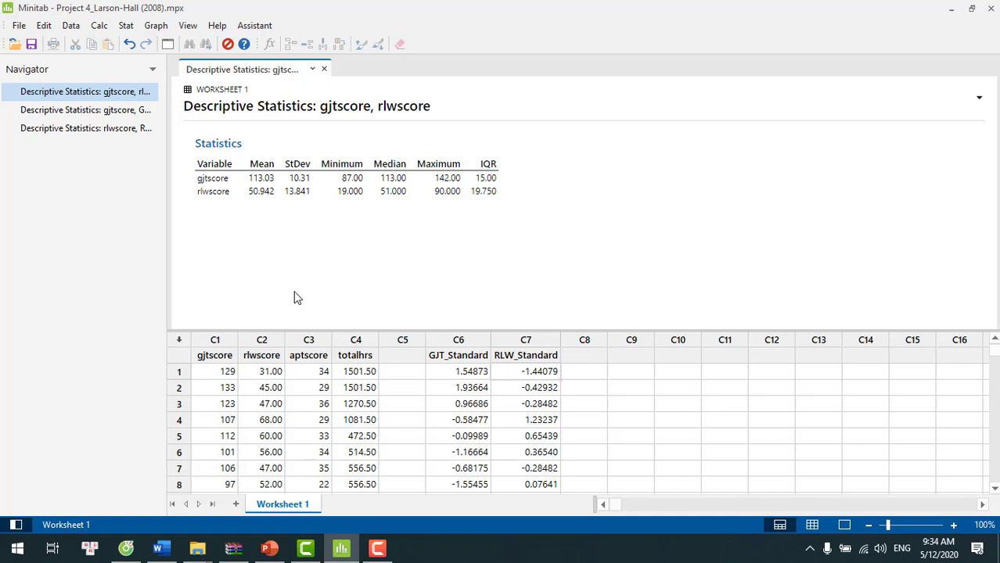
pyautogui.click(154, 28)
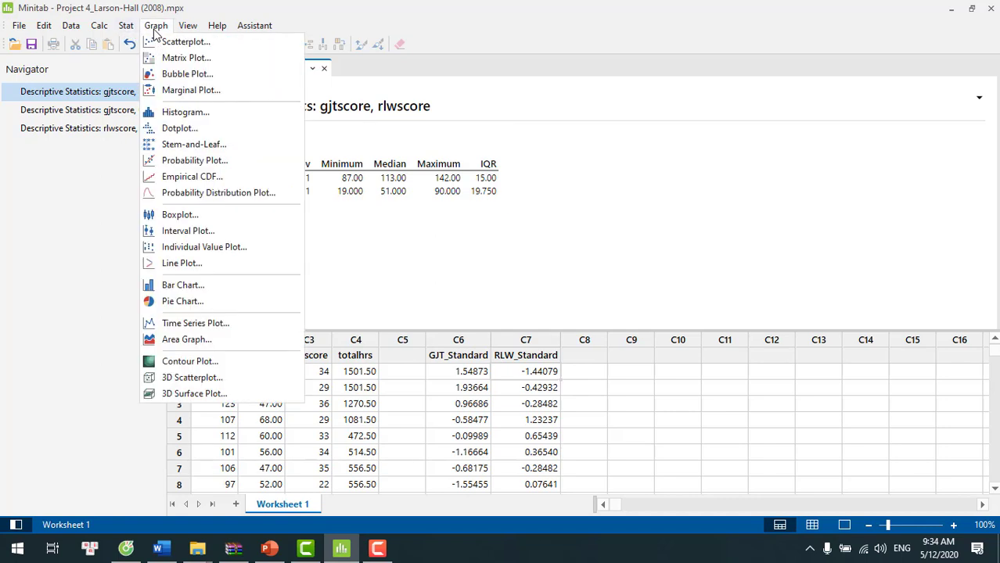
pyautogui.click(197, 195)
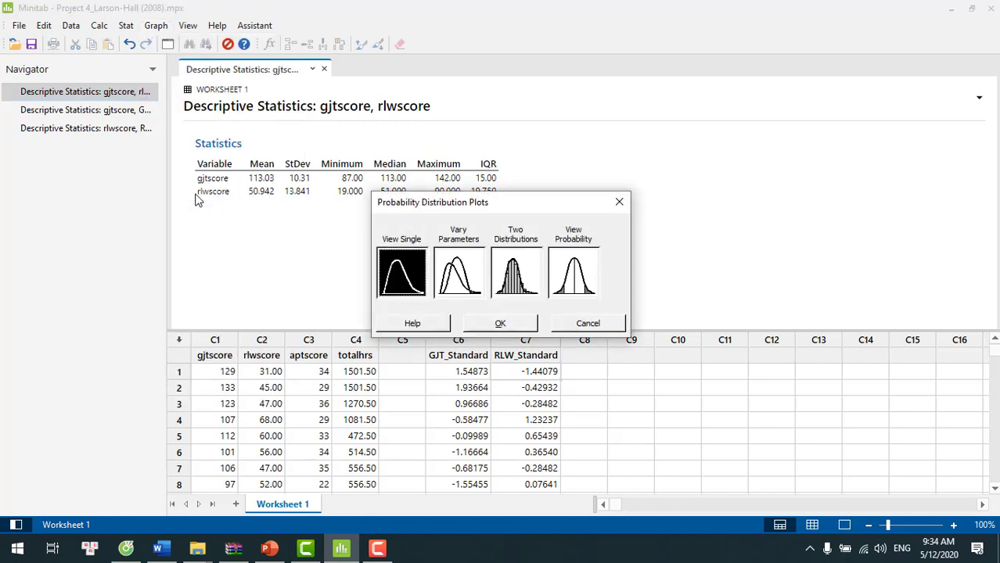
pyautogui.doubleClick(575, 275)
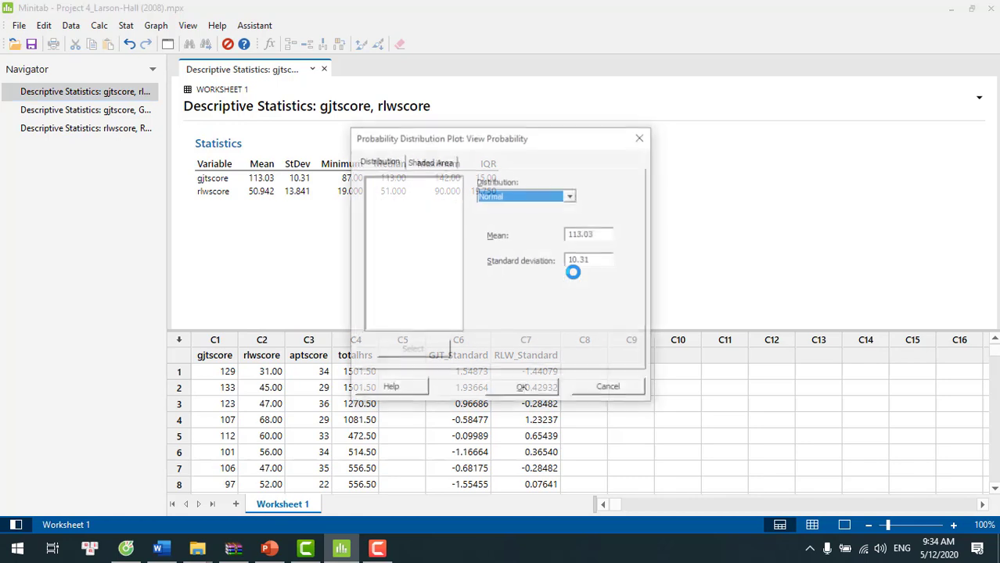
pyautogui.moveTo(511, 137); pyautogui.dragTo(738, 90)
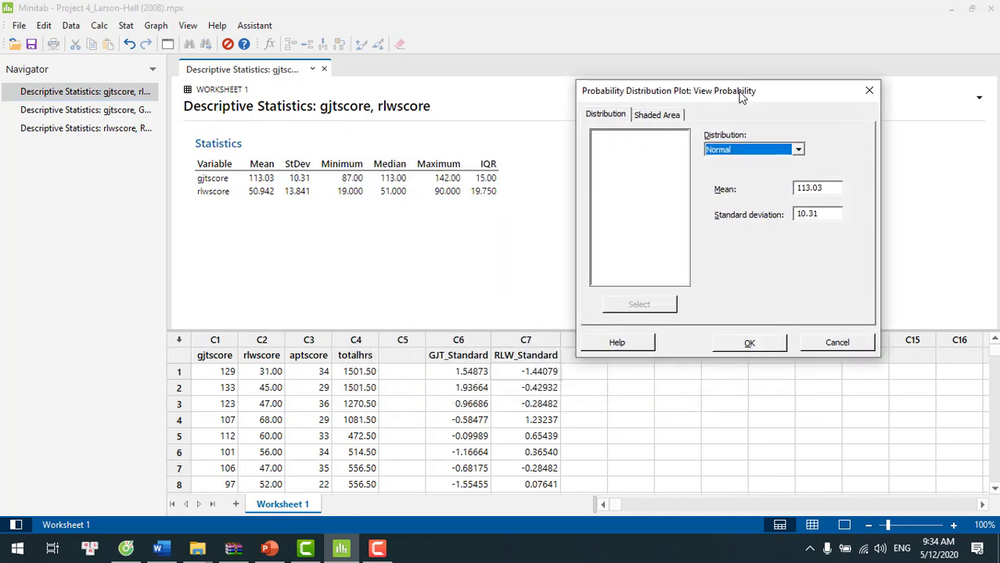
pyautogui.click(827, 185)
pyautogui.press('BackSpace')
pyautogui.press('BackSpace')
pyautogui.press('BackSpace')
pyautogui.press('BackSpace')
pyautogui.press('BackSpace')
pyautogui.press('BackSpace')
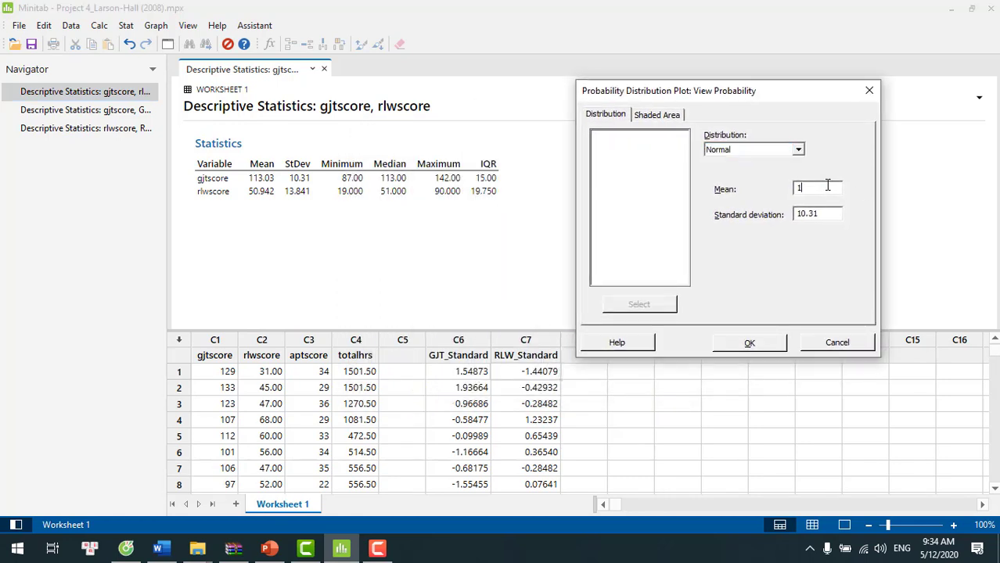
pyautogui.click(820, 216)
pyautogui.press('BackSpace')
pyautogui.press('BackSpace')
pyautogui.press('BackSpace')
pyautogui.press('BackSpace')
pyautogui.press('BackSpace')
pyautogui.click(805, 191)
pyautogui.write('113.03')
pyautogui.click(815, 215)
pyautogui.write('10.31')
# - Shade the left tail at X value 129, create the distribution plot and view it enlarged
pyautogui.click(668, 116)
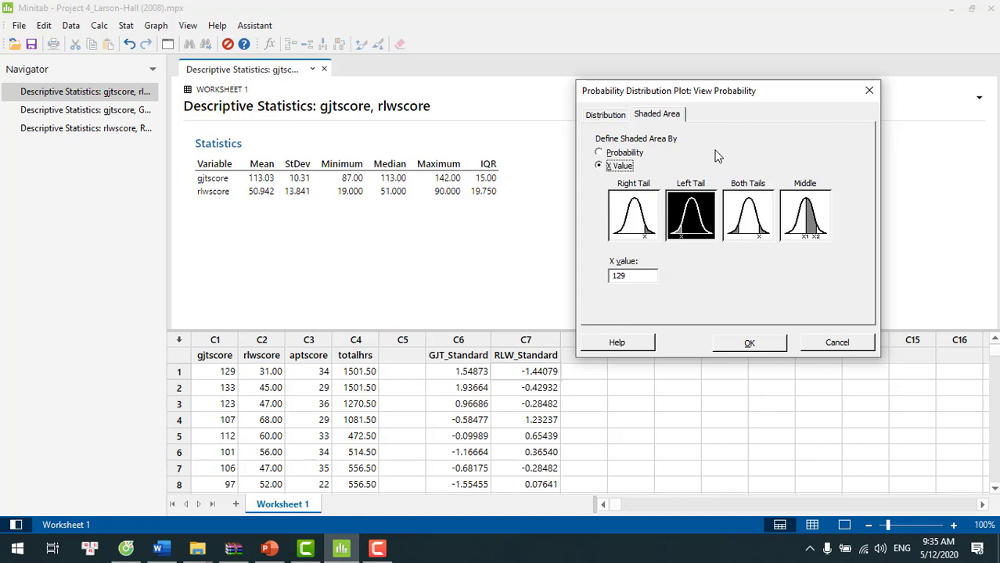
pyautogui.click(702, 219)
pyautogui.click(640, 274)
pyautogui.press('BackSpace')
pyautogui.press('BackSpace')
pyautogui.press('BackSpace')
pyautogui.write('129')
pyautogui.click(750, 345)
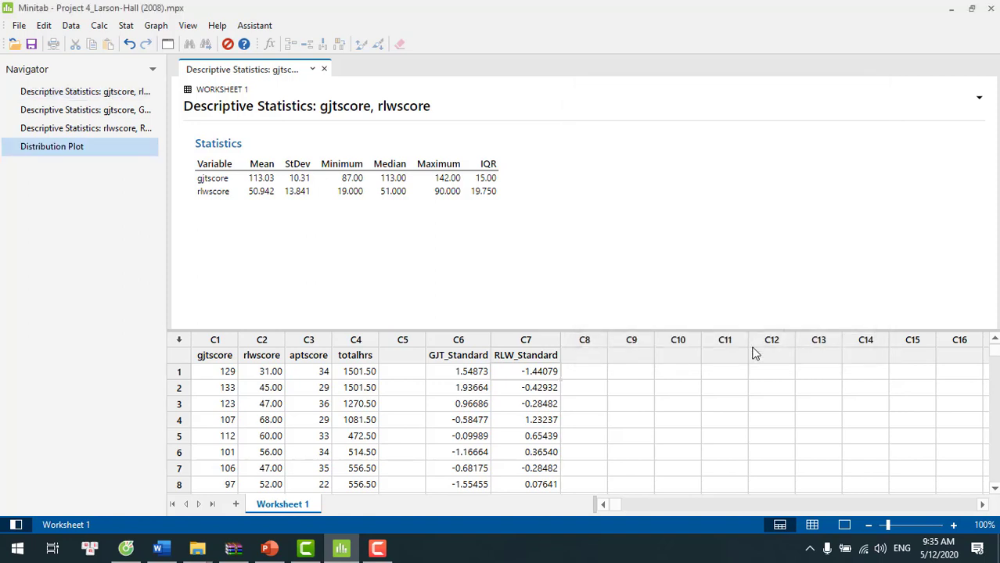
pyautogui.doubleClick(557, 226)
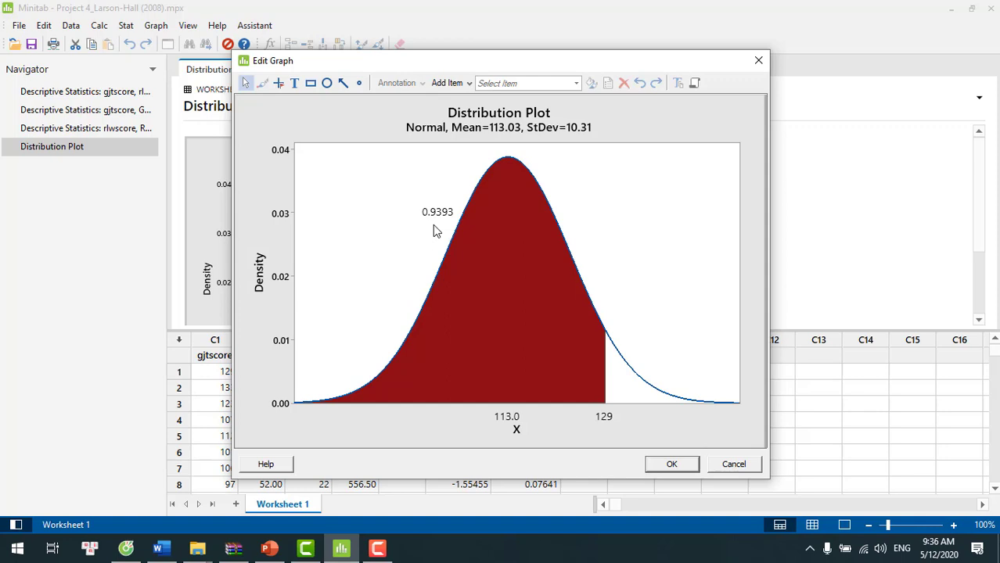
pyautogui.click(671, 465)
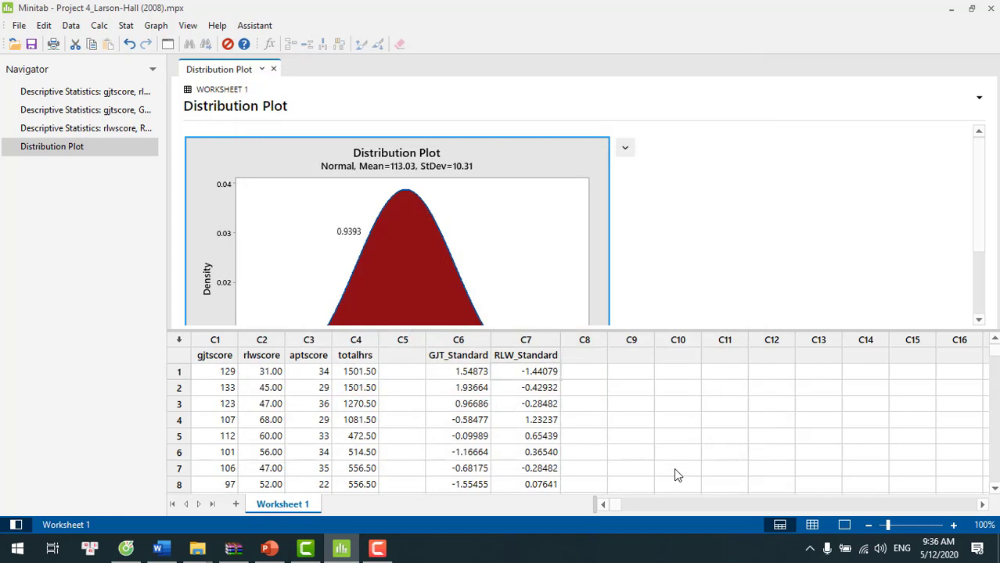
# - Set up another View Probability distribution plot using a normal distribution with mean 0 and standard deviation 1
pyautogui.click(156, 26)
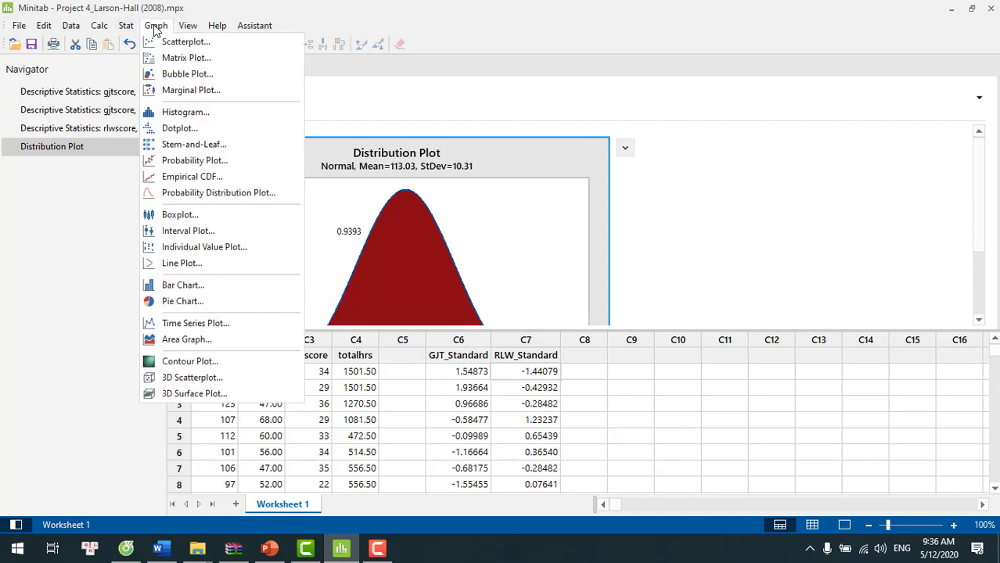
pyautogui.click(198, 195)
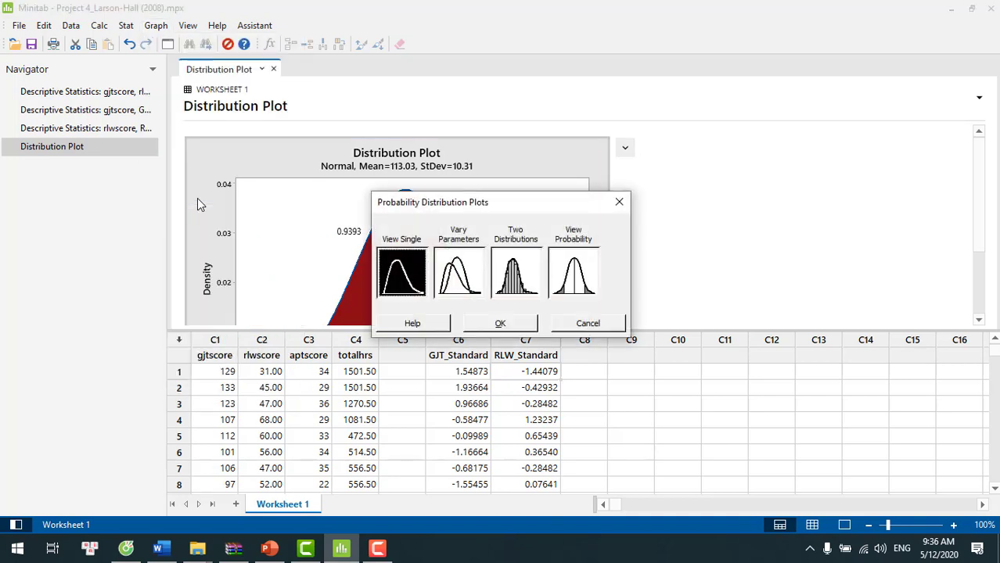
pyautogui.doubleClick(579, 266)
pyautogui.moveTo(544, 138); pyautogui.dragTo(775, 101)
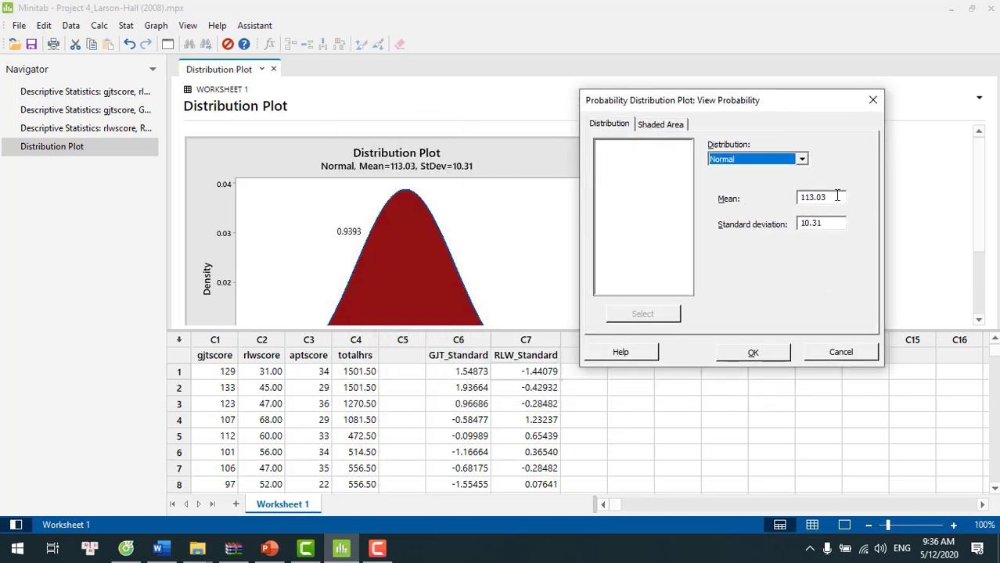
pyautogui.doubleClick(836, 197)
pyautogui.write('1')
pyautogui.press('BackSpace')
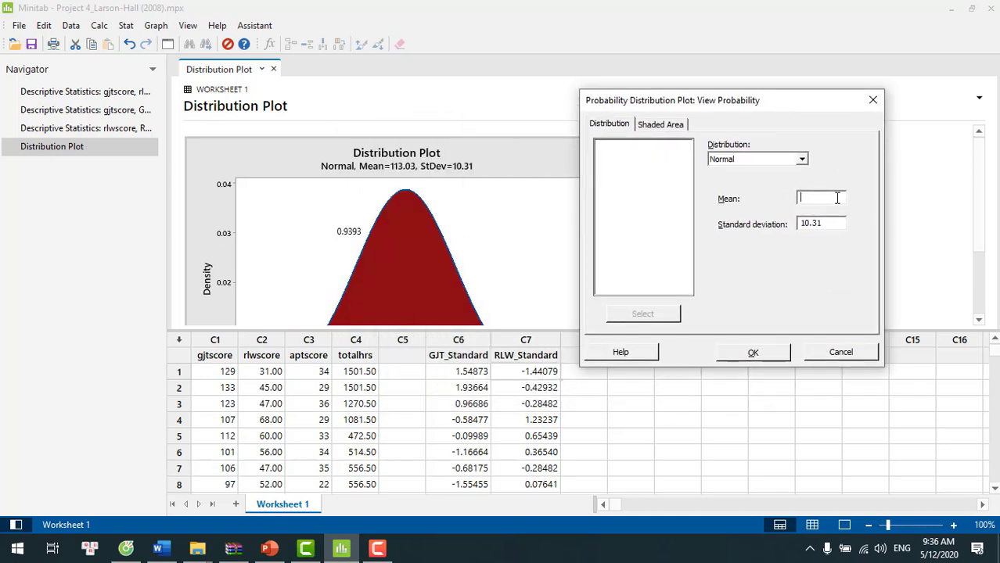
pyautogui.click(833, 224)
pyautogui.press('BackSpace')
pyautogui.press('BackSpace')
pyautogui.press('BackSpace')
pyautogui.press('BackSpace')
pyautogui.press('BackSpace')
pyautogui.write('0')
pyautogui.click(811, 223)
pyautogui.write('1')
# - Shade the left tail at X value 1.54873 and create the standard normal distribution plot
pyautogui.click(666, 125)
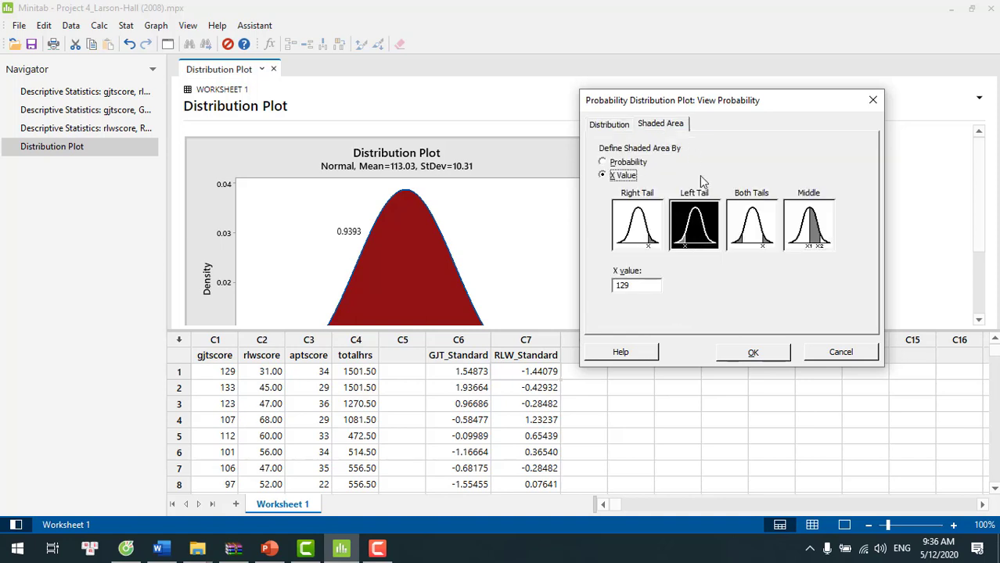
pyautogui.click(639, 285)
pyautogui.press('BackSpace')
pyautogui.press('BackSpace')
pyautogui.press('BackSpace')
pyautogui.write('1.54873')
pyautogui.click(752, 354)
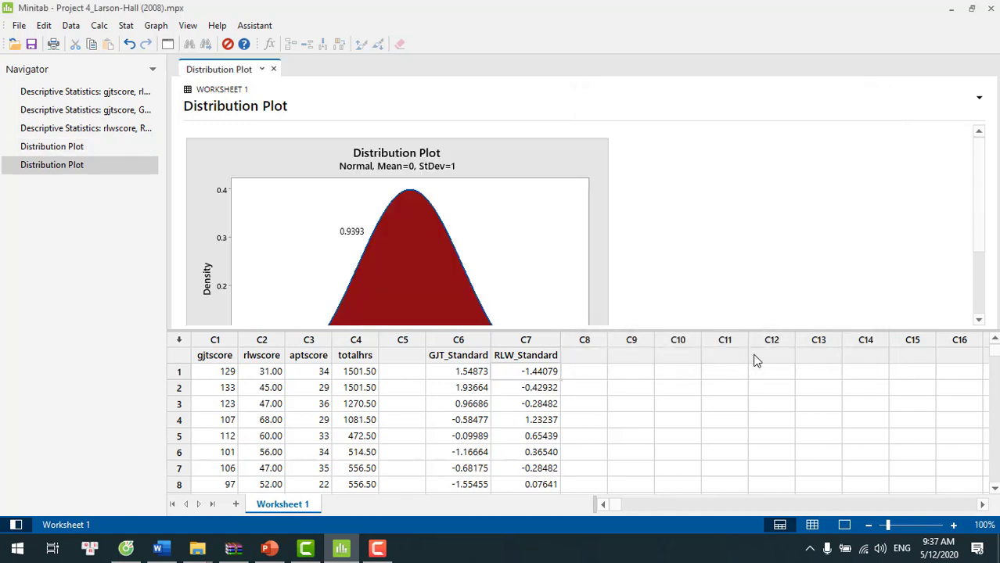
# - Enlarge the two distribution plots side by side and compare their shaded left-tail areas
pyautogui.click(543, 225)
pyautogui.doubleClick(545, 226)
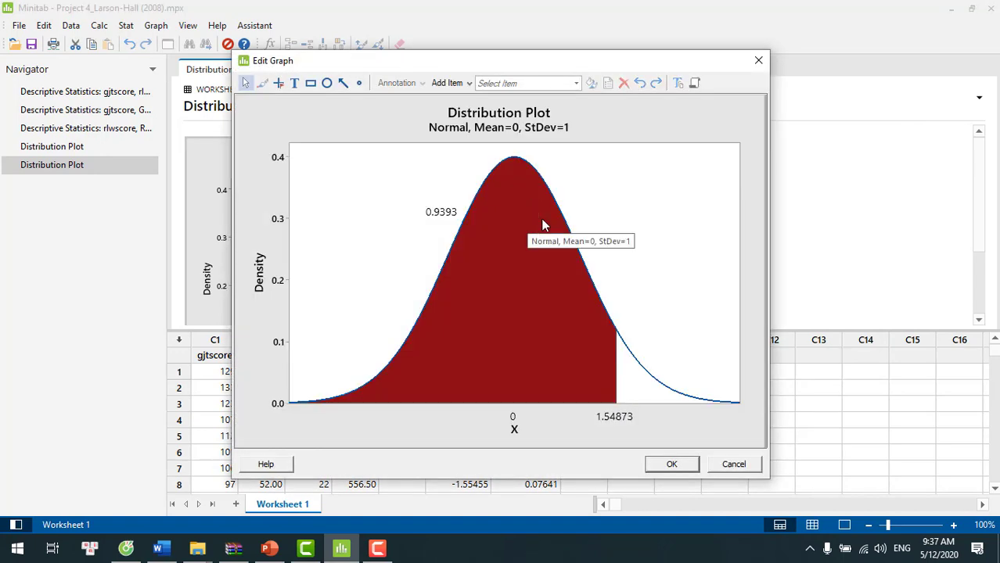
pyautogui.moveTo(514, 69); pyautogui.dragTo(725, 36)
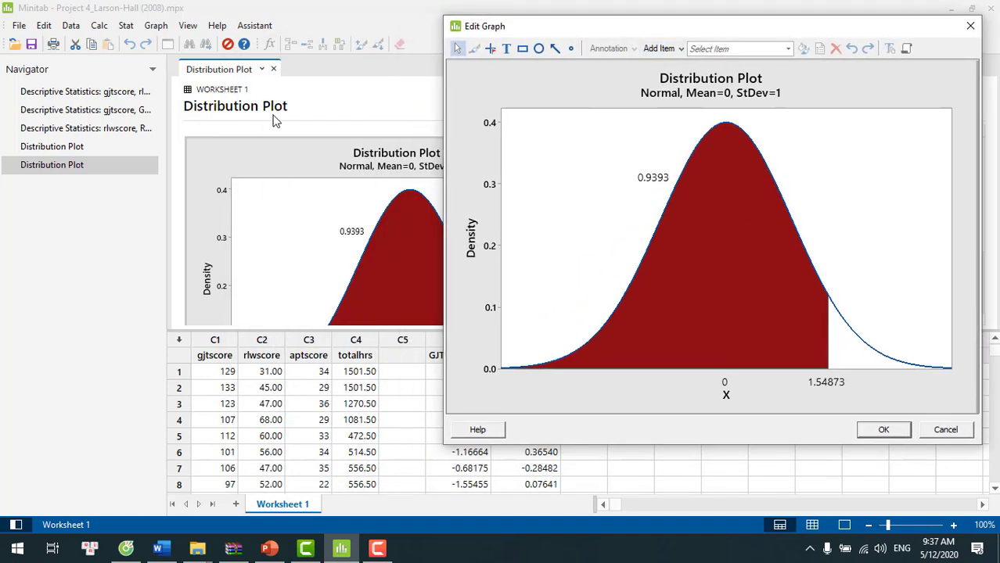
pyautogui.click(59, 151)
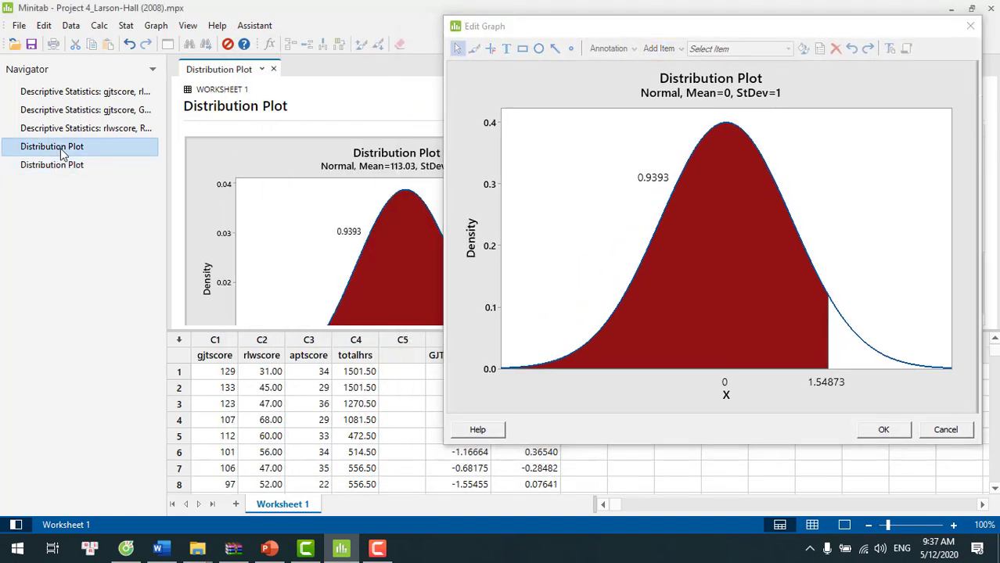
pyautogui.doubleClick(273, 239)
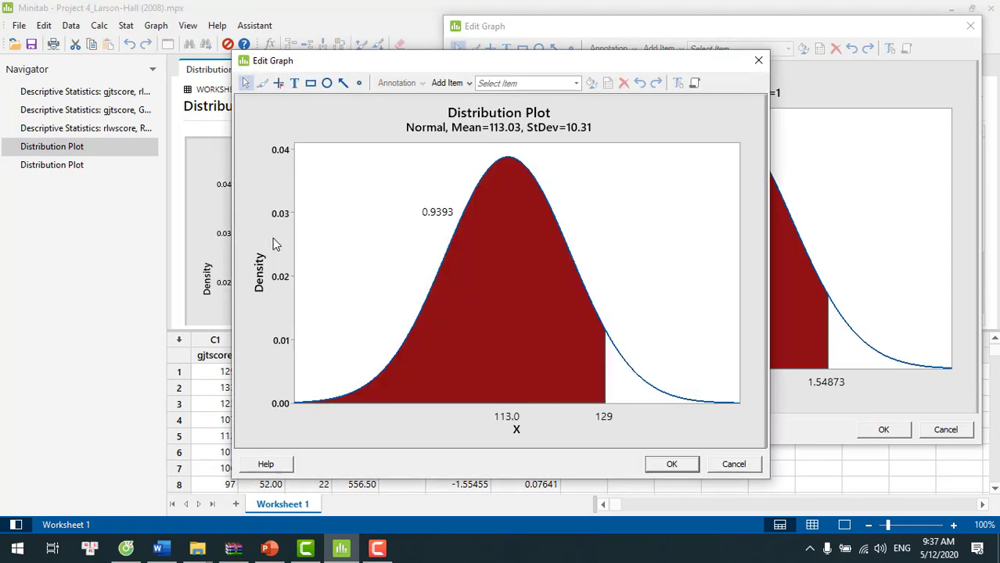
pyautogui.moveTo(301, 56); pyautogui.dragTo(121, 38)
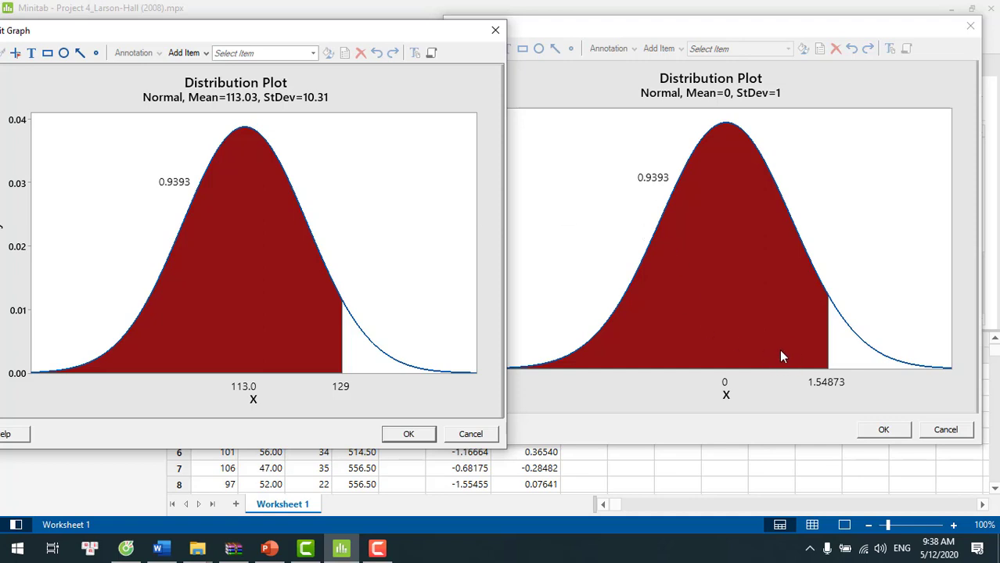
pyautogui.click(413, 435)
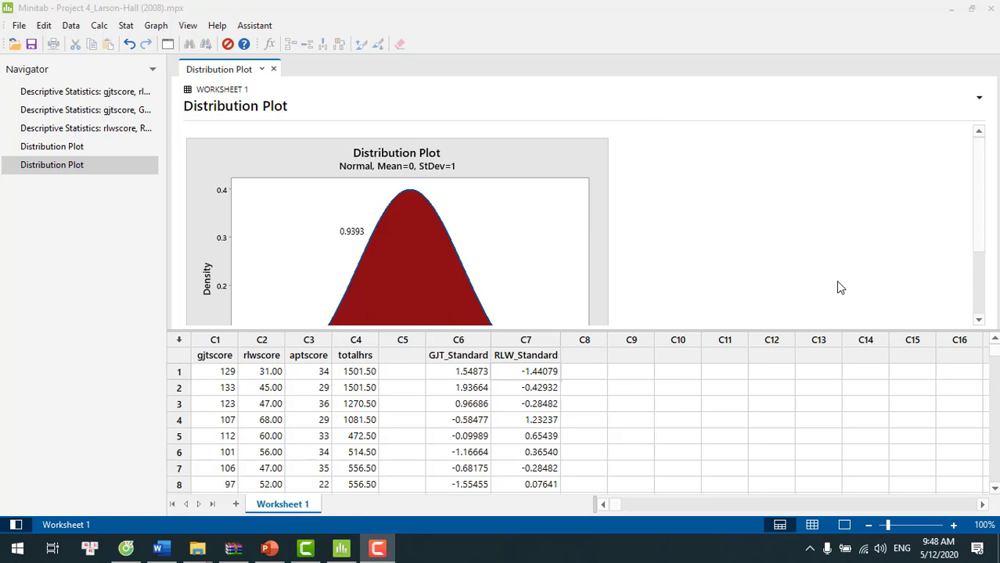
# - Start a View Probability plot of the standard normal distribution with the middle area shaded by X value
pyautogui.click(156, 26)
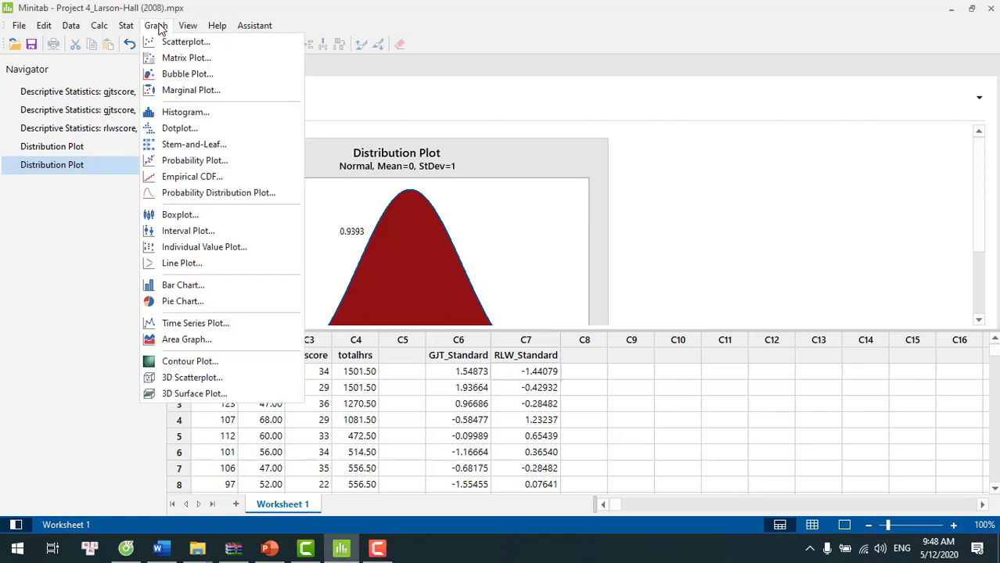
pyautogui.click(205, 196)
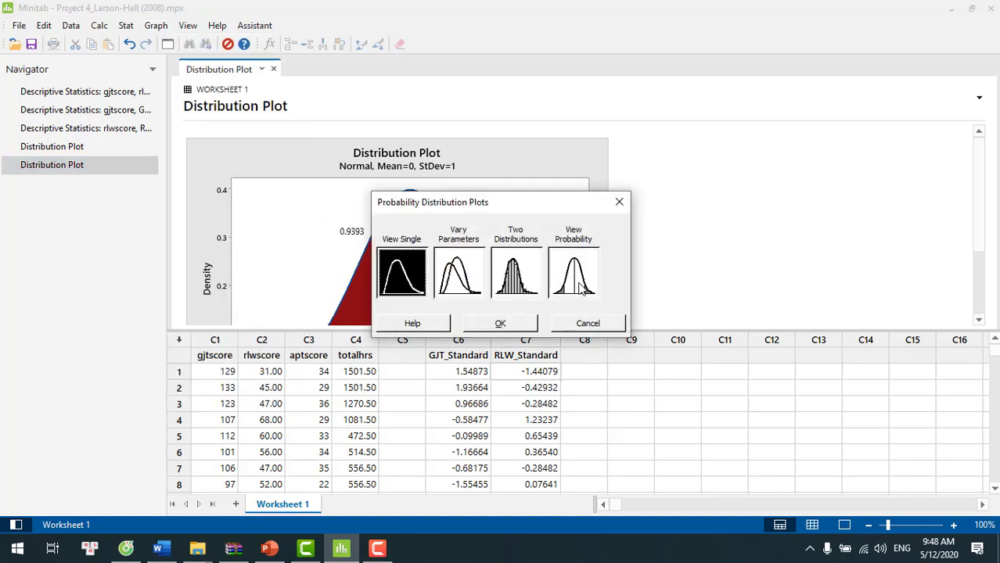
pyautogui.doubleClick(579, 289)
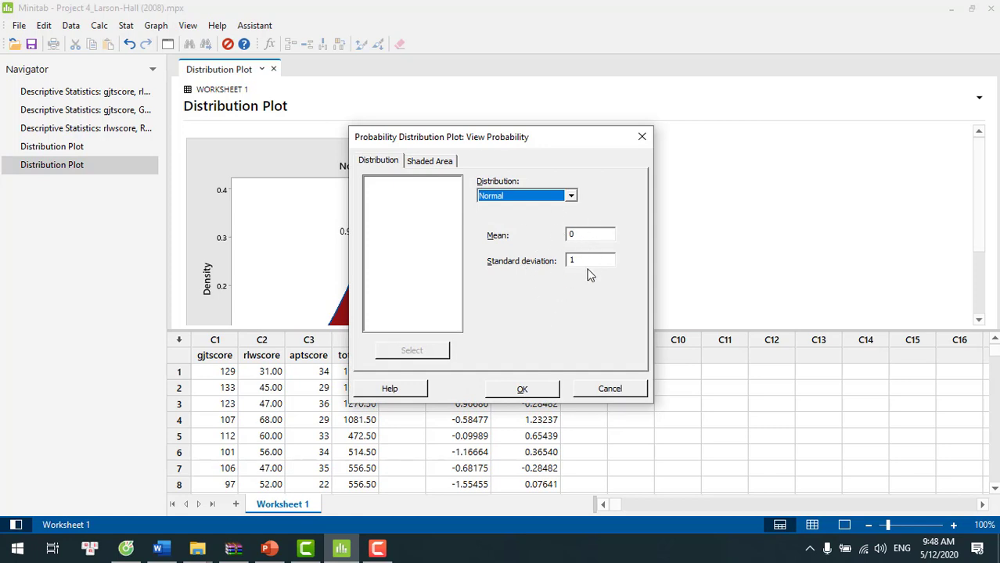
pyautogui.click(436, 163)
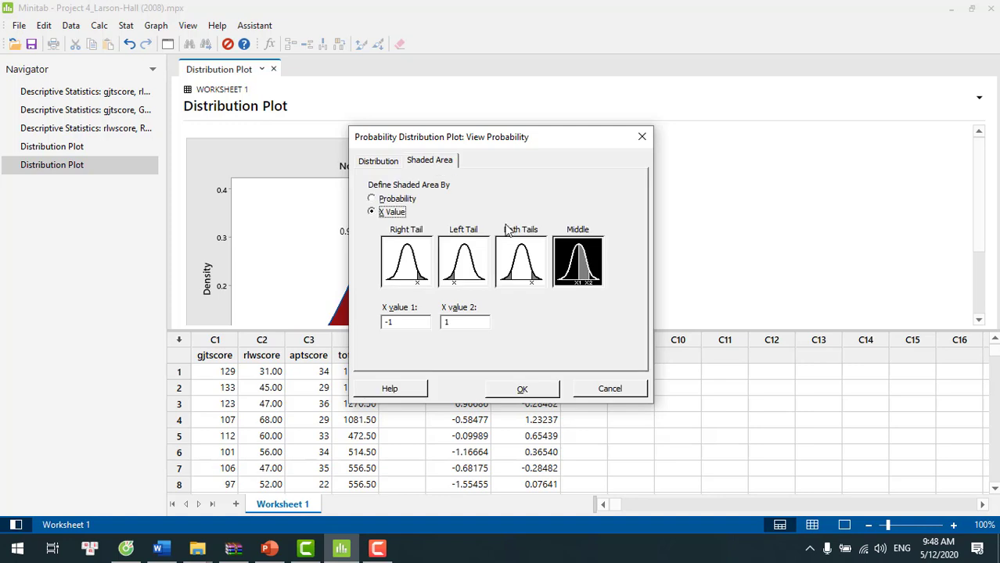
pyautogui.click(574, 262)
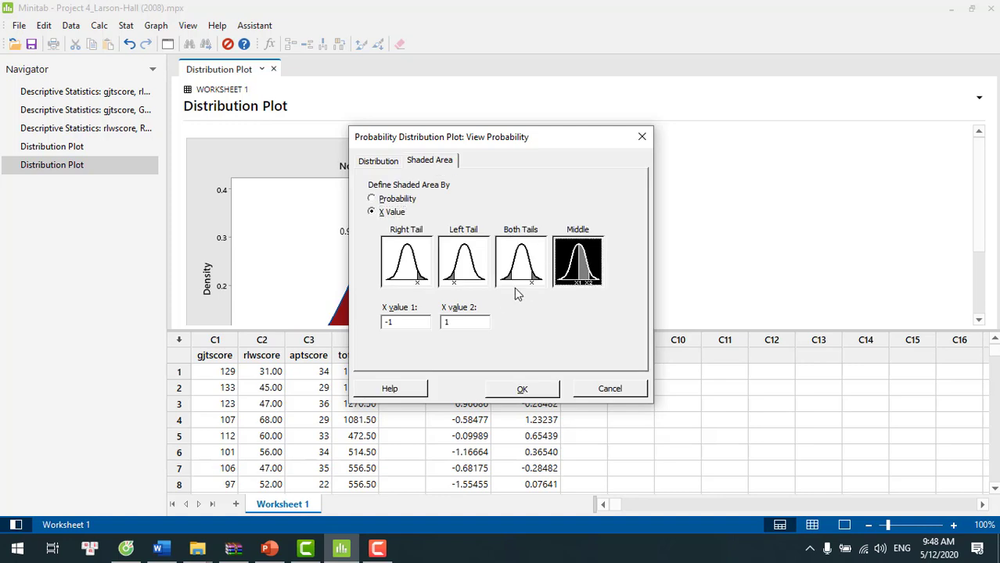
# - Set the middle area's X values to -1 and 1, create the plot and view it enlarged
pyautogui.click(412, 322)
pyautogui.press('BackSpace')
pyautogui.press('BackSpace')
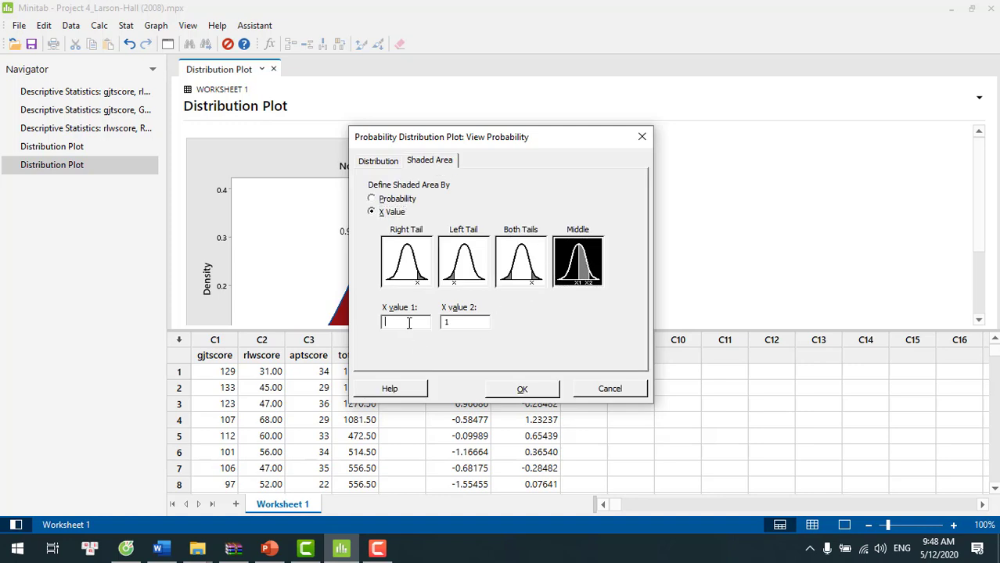
pyautogui.click(457, 324)
pyautogui.press('BackSpace')
pyautogui.click(414, 322)
pyautogui.write('-1')
pyautogui.click(459, 322)
pyautogui.write('1')
pyautogui.click(522, 390)
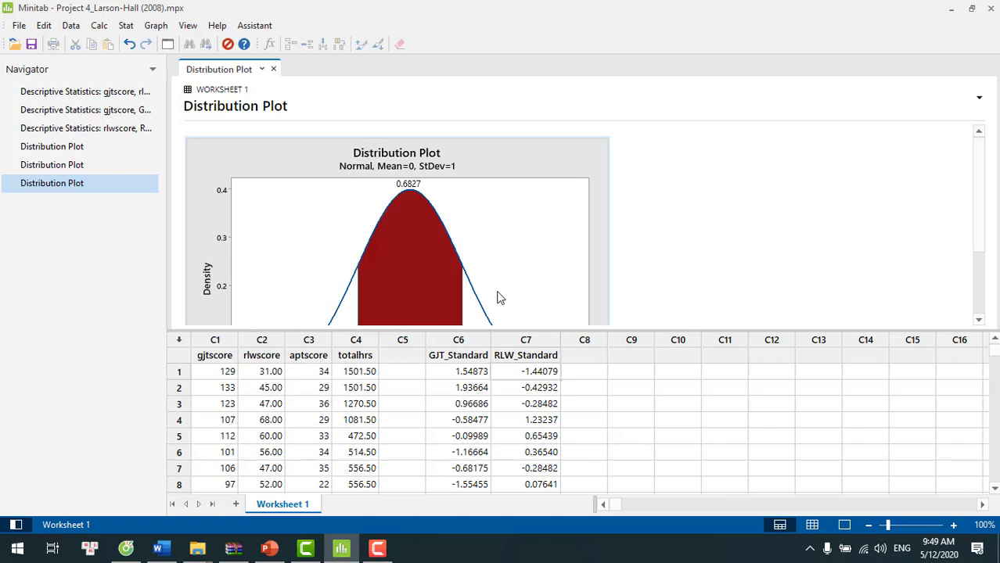
pyautogui.doubleClick(499, 296)
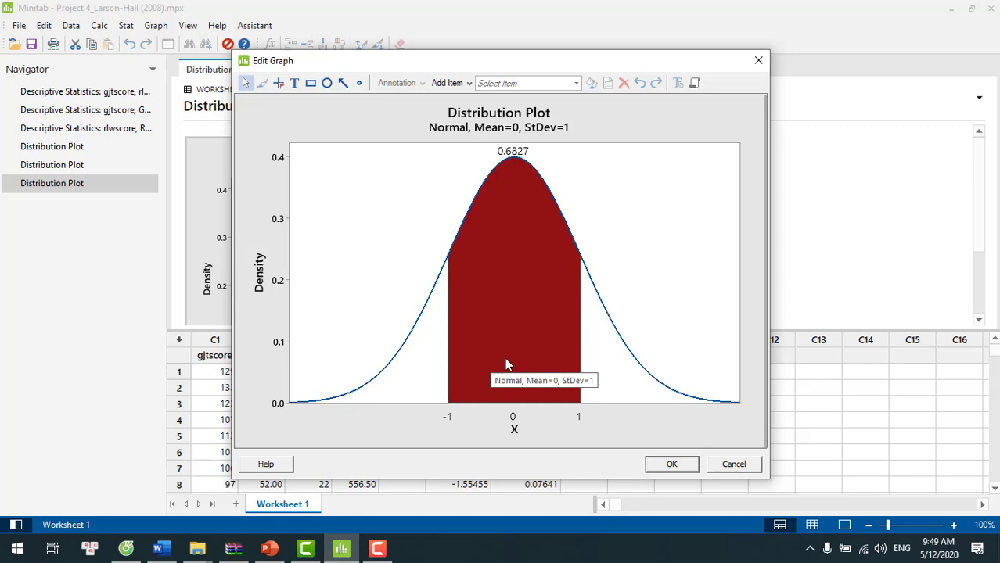
pyautogui.click(670, 465)
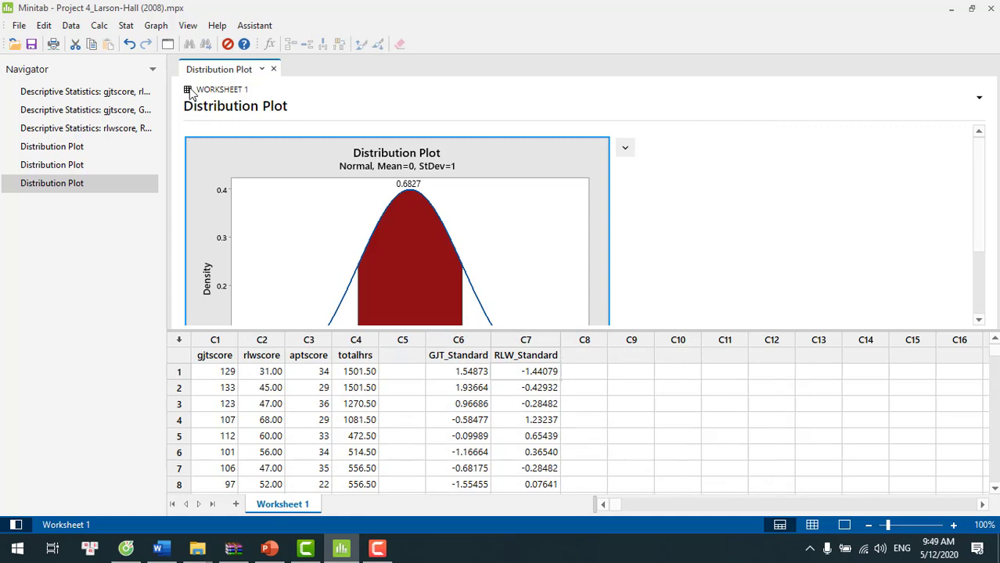
# - Create a View Probability plot of the standard normal distribution with the middle area shaded between X values -2 and 2, and view it enlarged
pyautogui.click(163, 28)
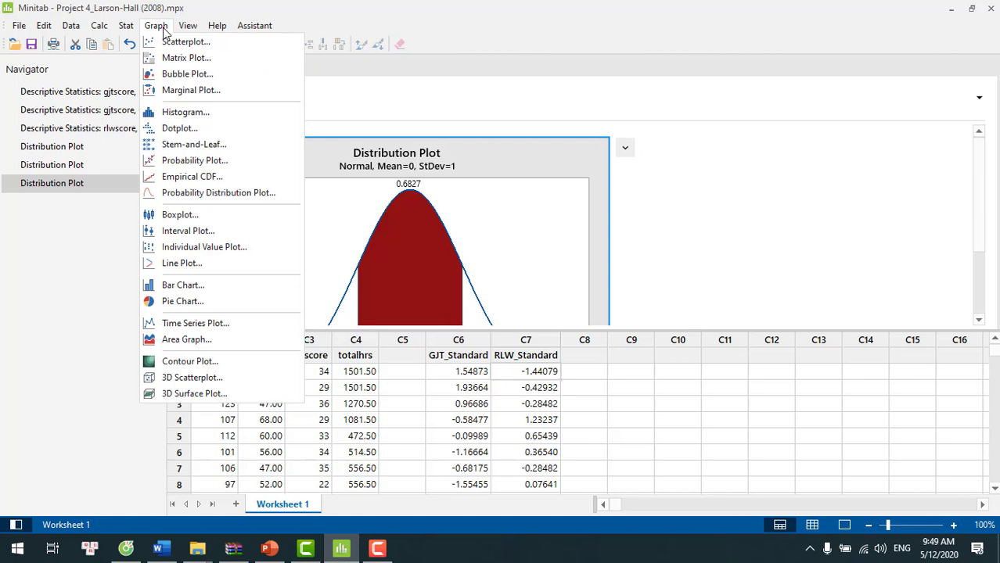
pyautogui.click(203, 192)
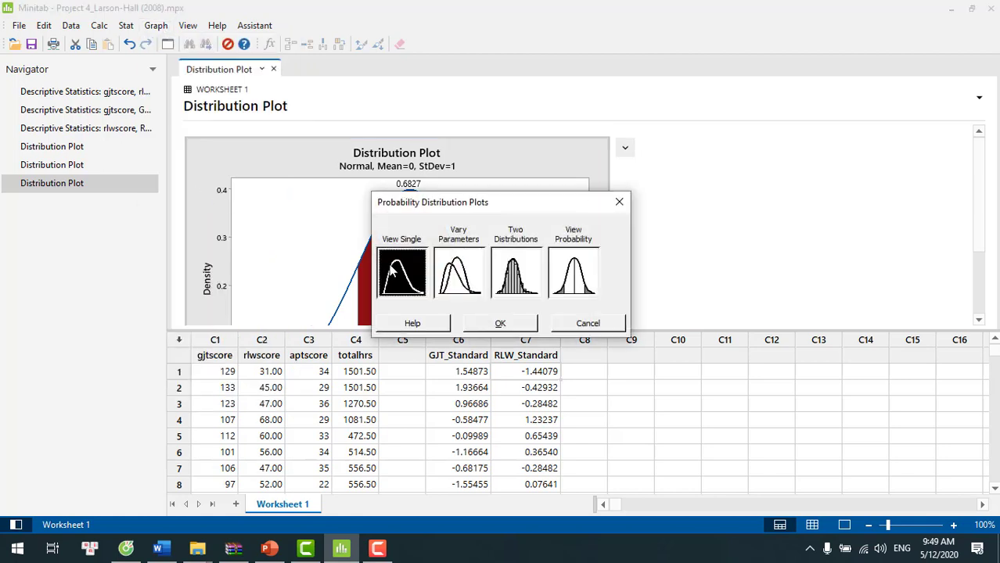
pyautogui.doubleClick(582, 274)
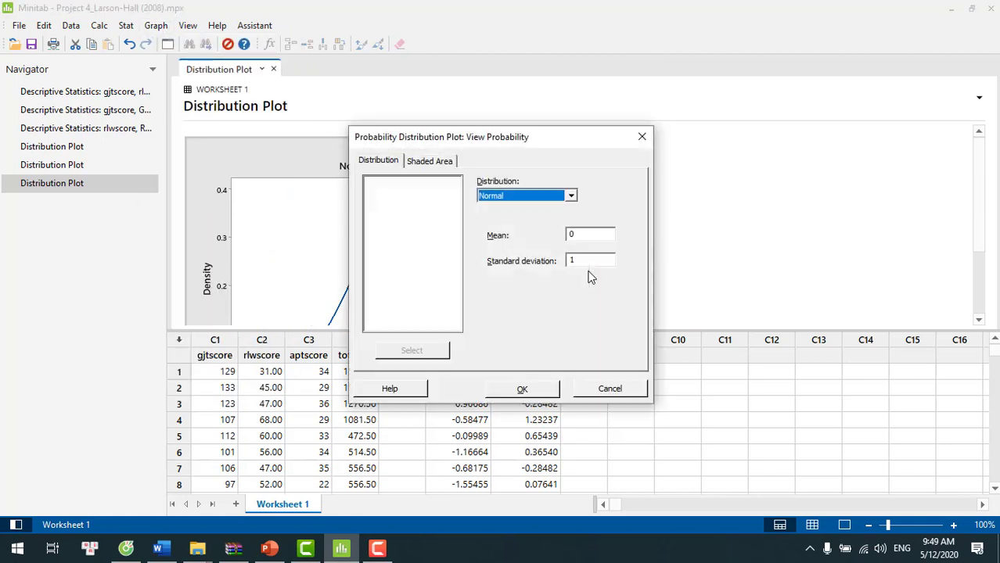
pyautogui.click(432, 161)
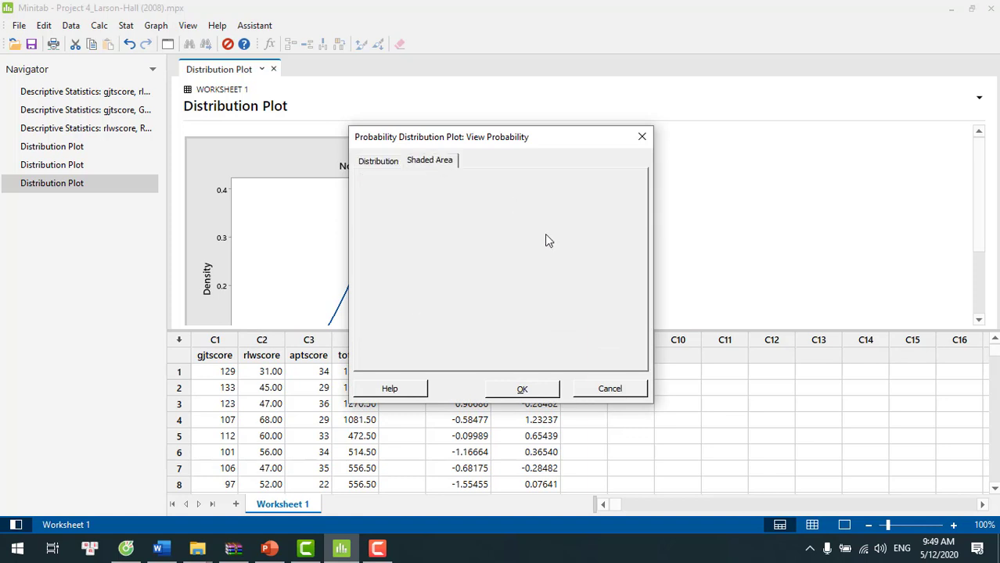
pyautogui.click(410, 321)
pyautogui.press('BackSpace')
pyautogui.write('2')
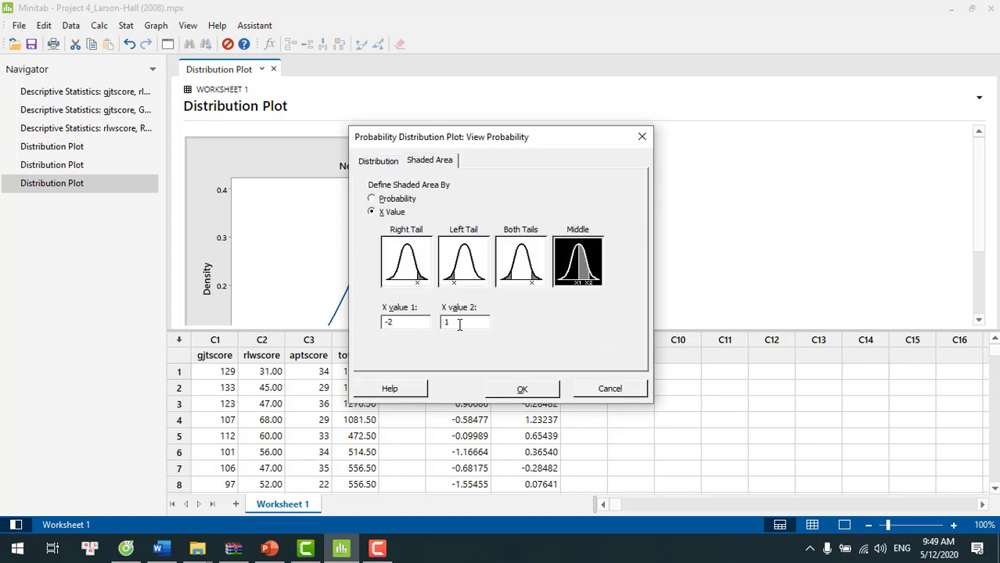
pyautogui.press('BackSpace')
pyautogui.write('2')
pyautogui.click(522, 390)
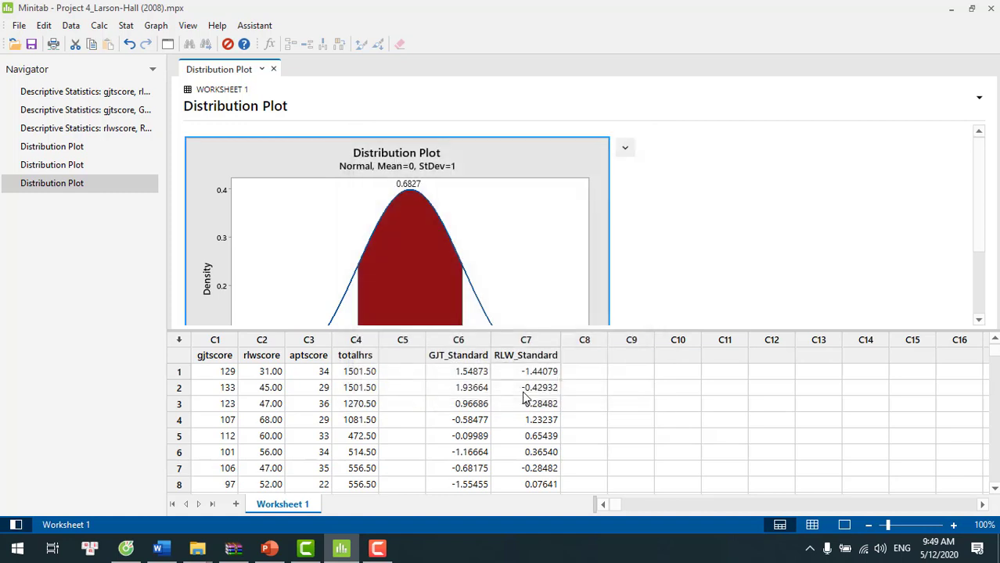
pyautogui.doubleClick(515, 259)
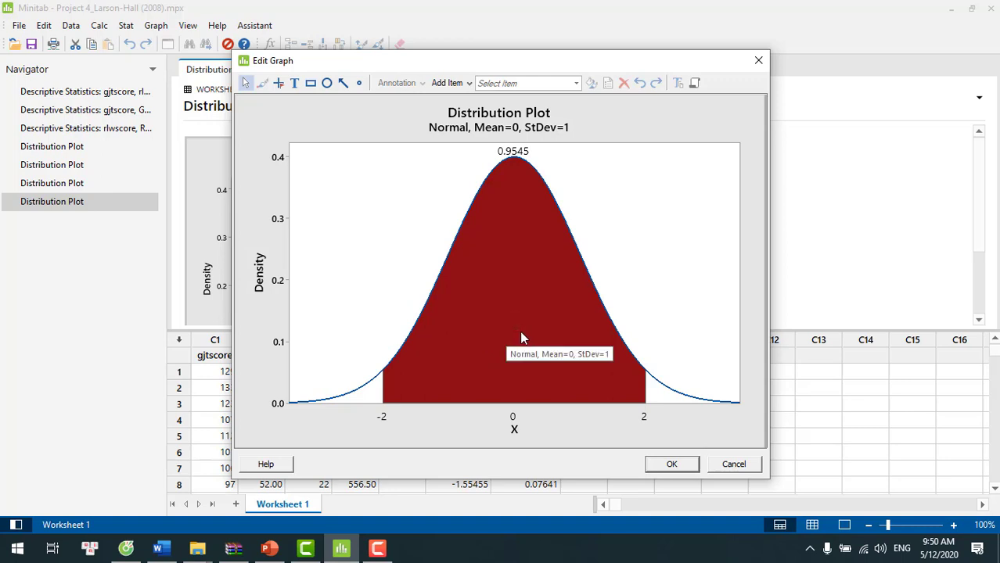
pyautogui.click(671, 464)
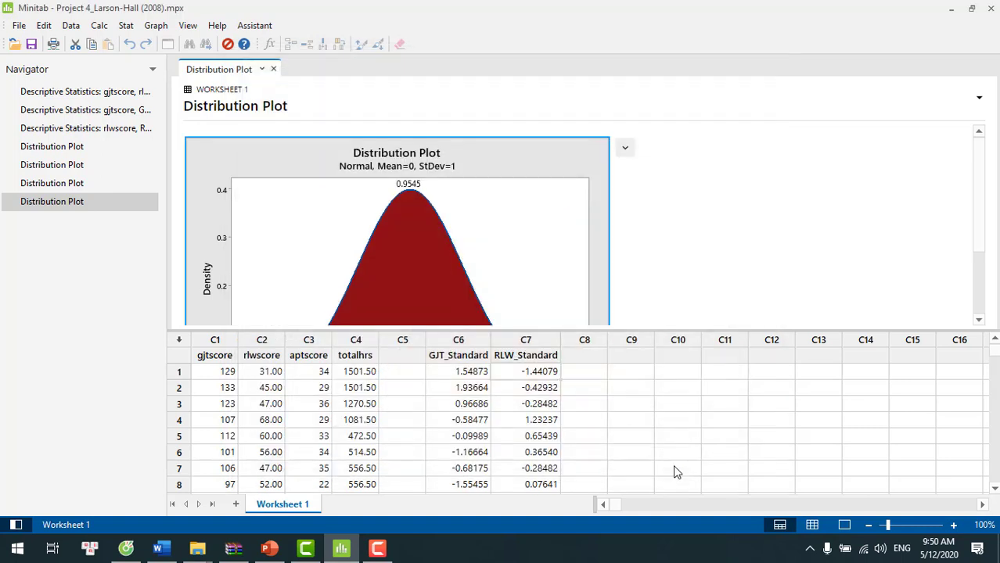
# - Create another standard normal View Probability plot with the middle area shaded between X values -3 and 3, and view it enlarged
pyautogui.click(155, 26)
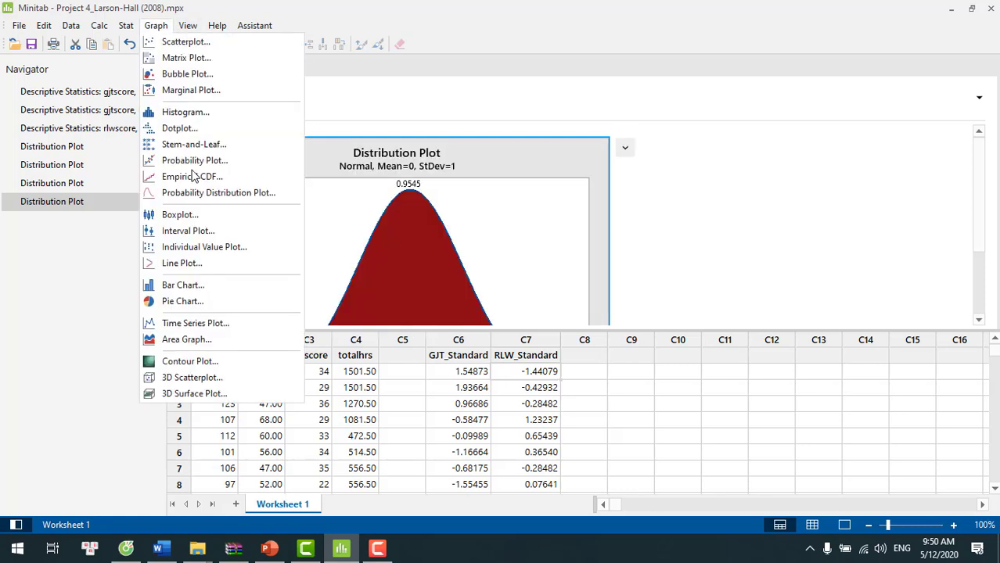
pyautogui.click(205, 194)
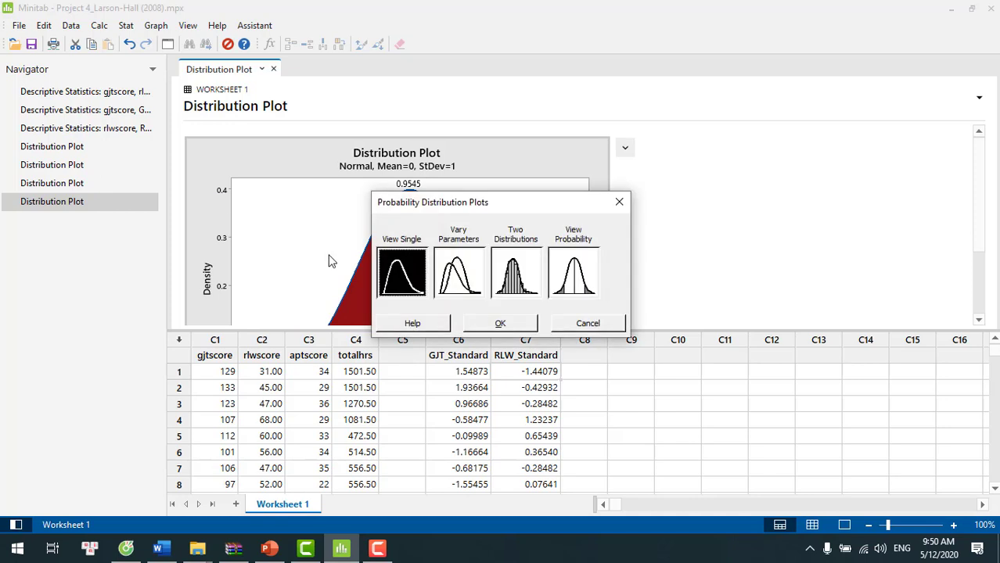
pyautogui.doubleClick(576, 279)
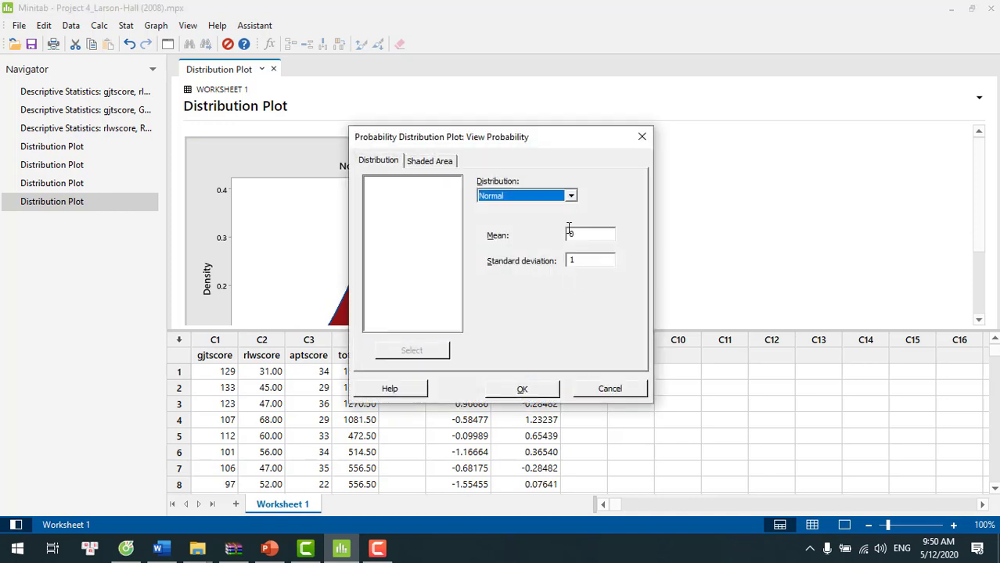
pyautogui.click(438, 167)
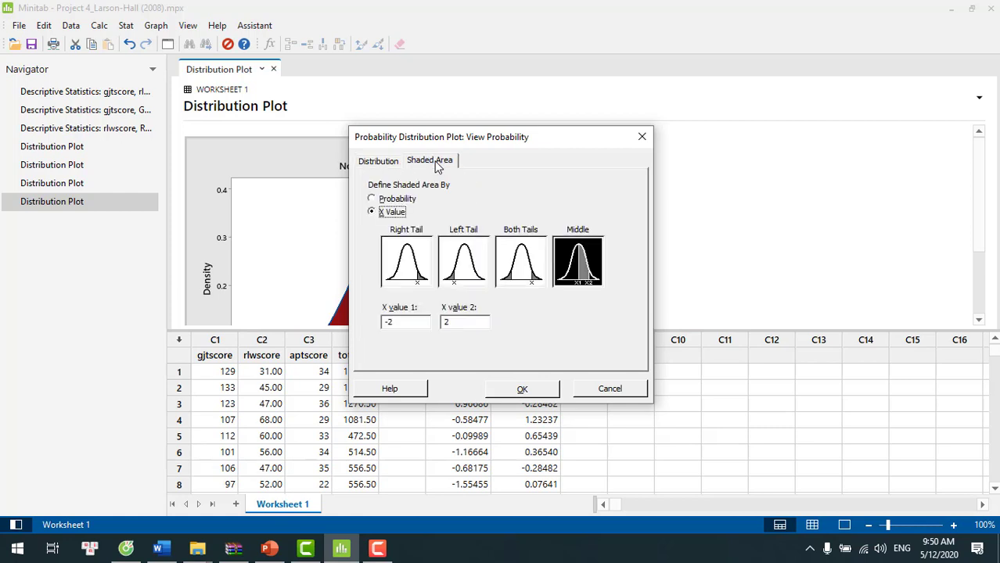
pyautogui.click(580, 272)
pyautogui.click(408, 324)
pyautogui.press('BackSpace')
pyautogui.write('3')
pyautogui.press('BackSpace')
pyautogui.write('3')
pyautogui.click(524, 393)
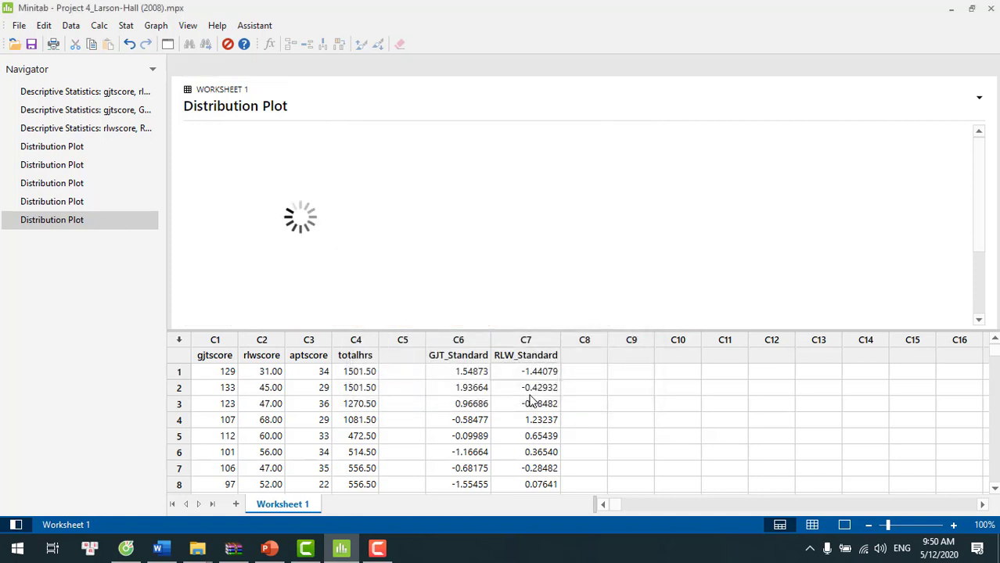
pyautogui.doubleClick(527, 305)
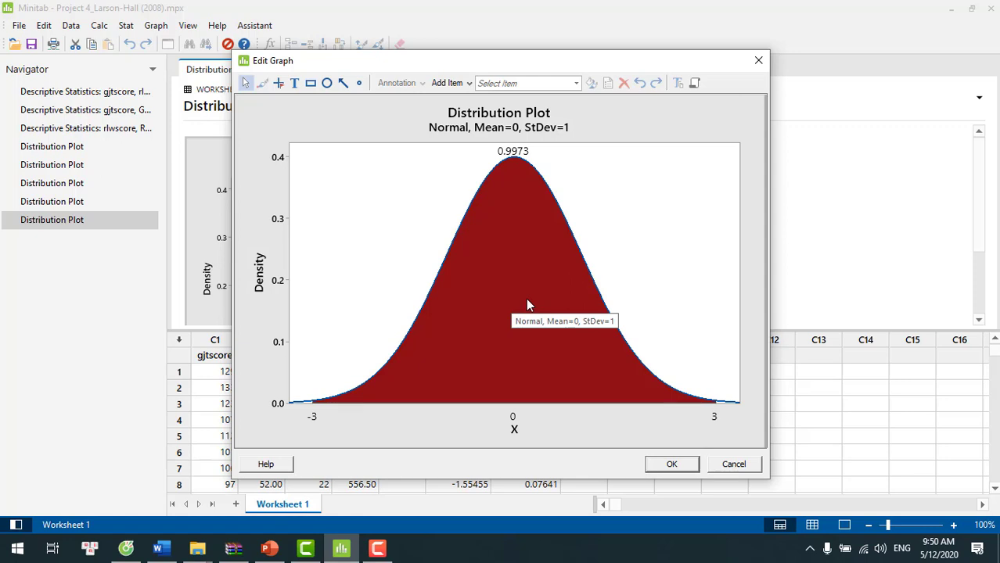
pyautogui.click(736, 467)
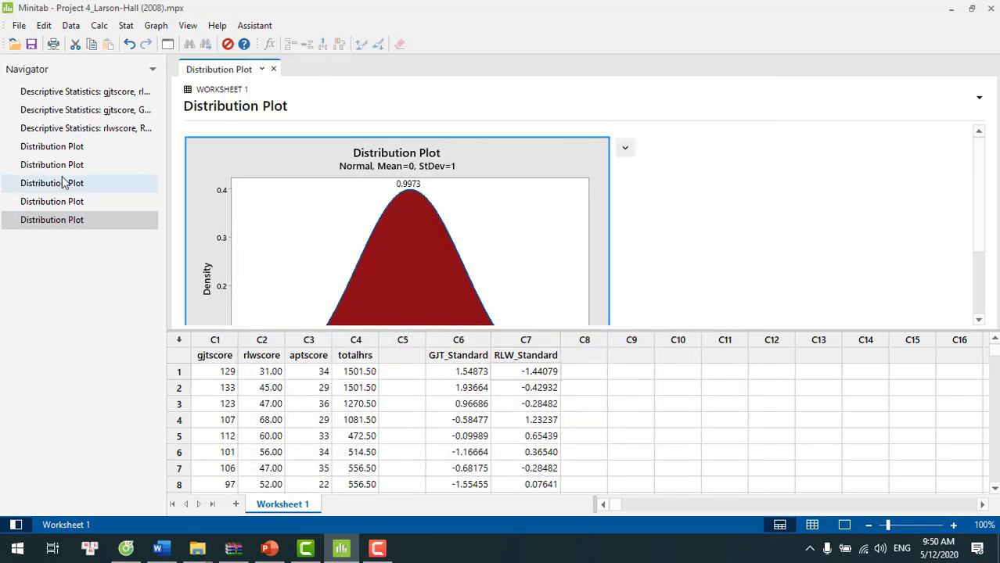
# - Review the middle-area plots for one, two and three standard deviations in turn, enlarging them to compare their shaded probabilities
pyautogui.click(116, 183)
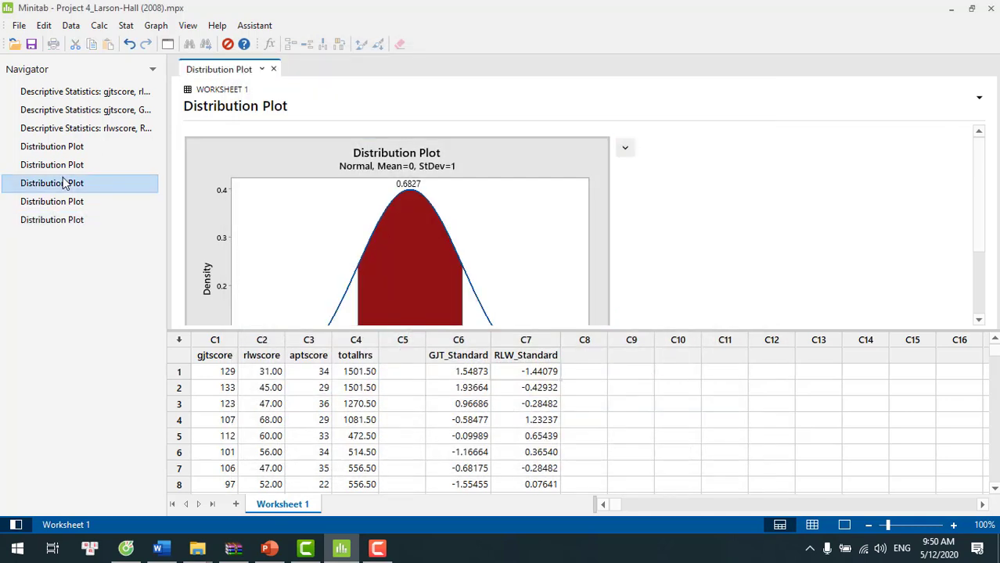
pyautogui.doubleClick(303, 223)
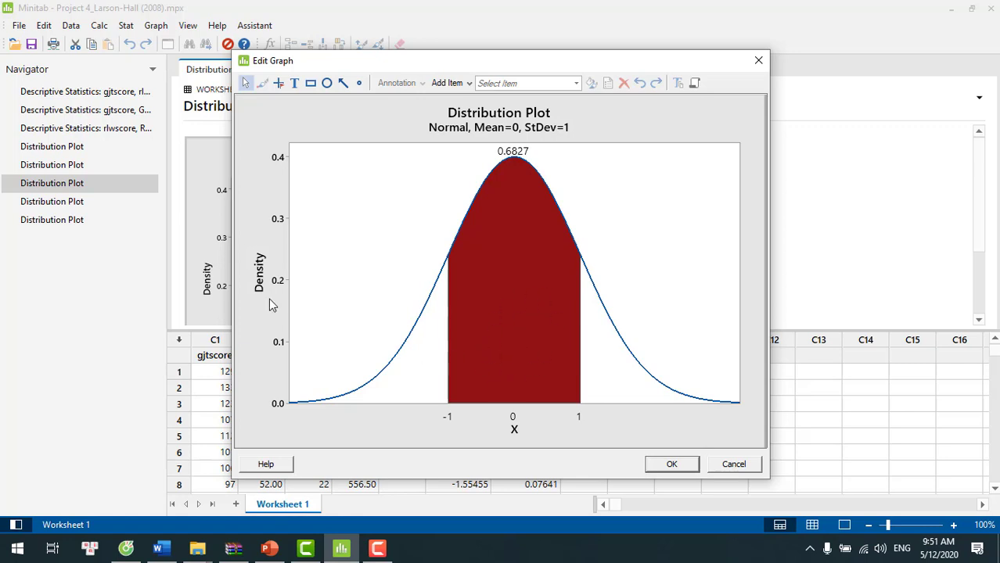
pyautogui.click(61, 204)
pyautogui.click(61, 204)
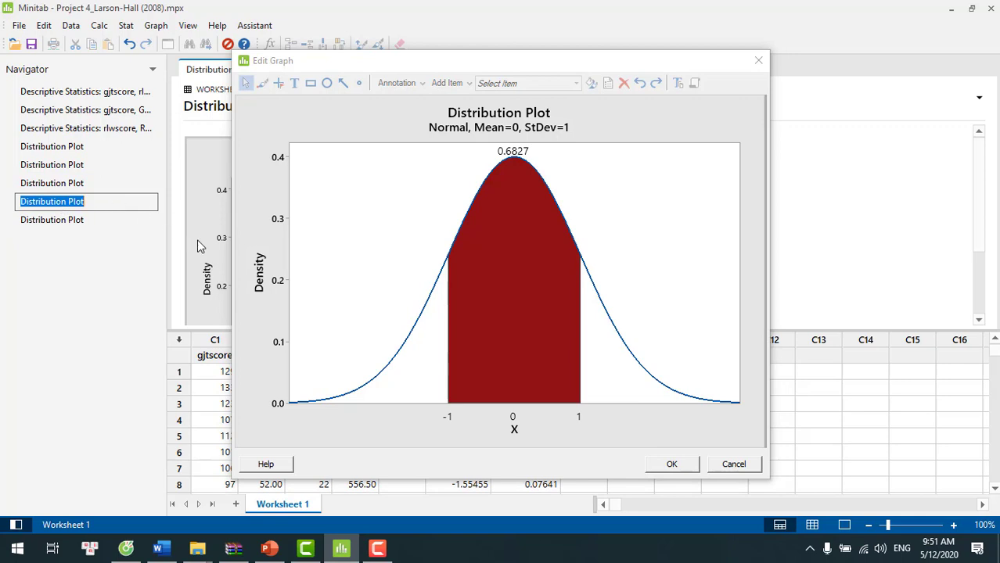
pyautogui.click(121, 201)
pyautogui.doubleClick(213, 238)
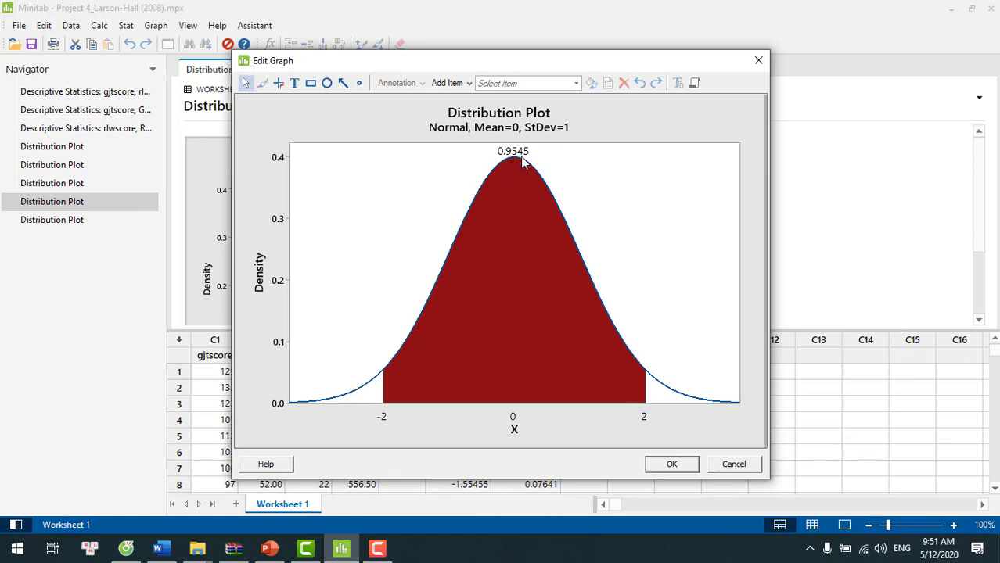
pyautogui.doubleClick(62, 223)
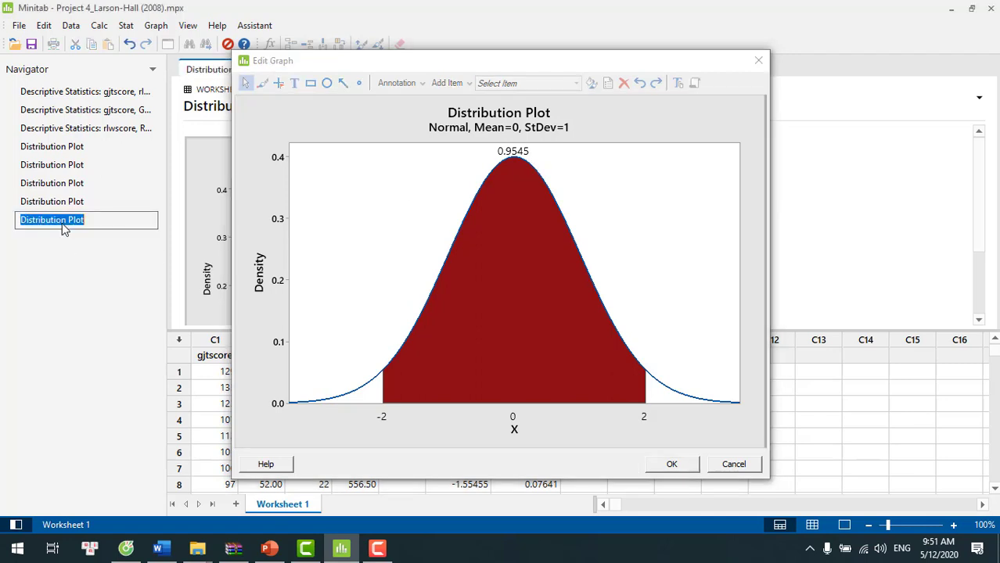
pyautogui.click(205, 245)
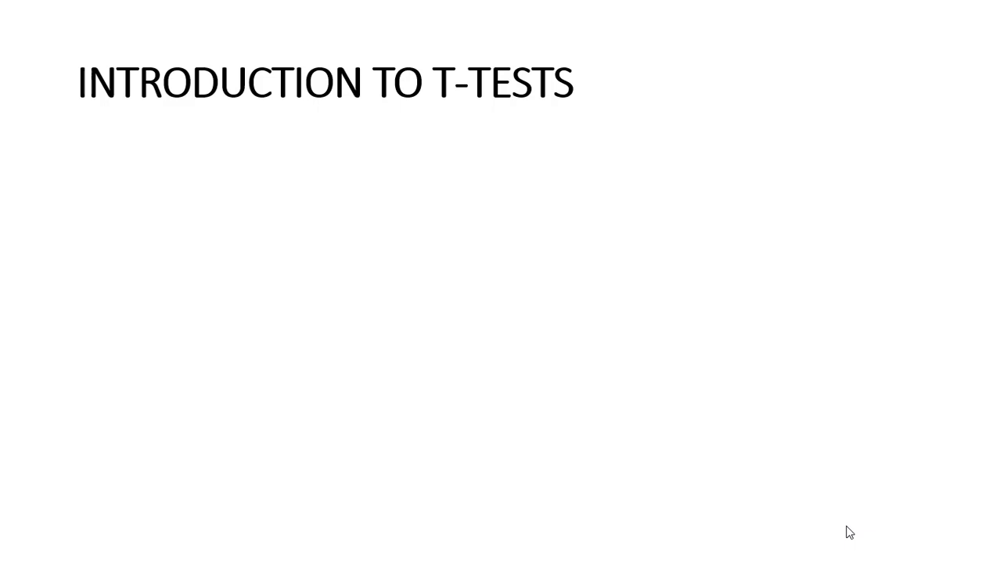
pyautogui.click(846, 526)
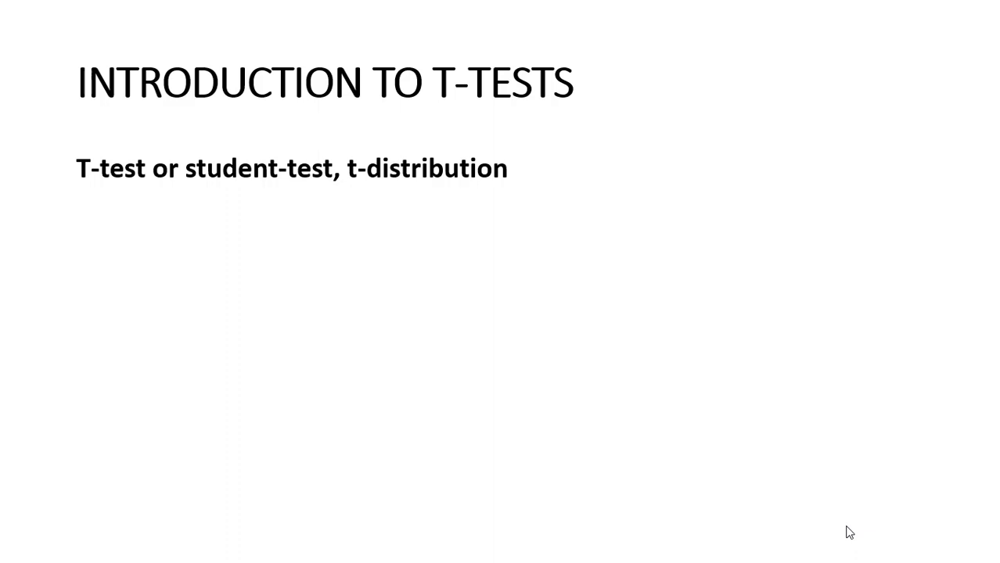
pyautogui.click(846, 526)
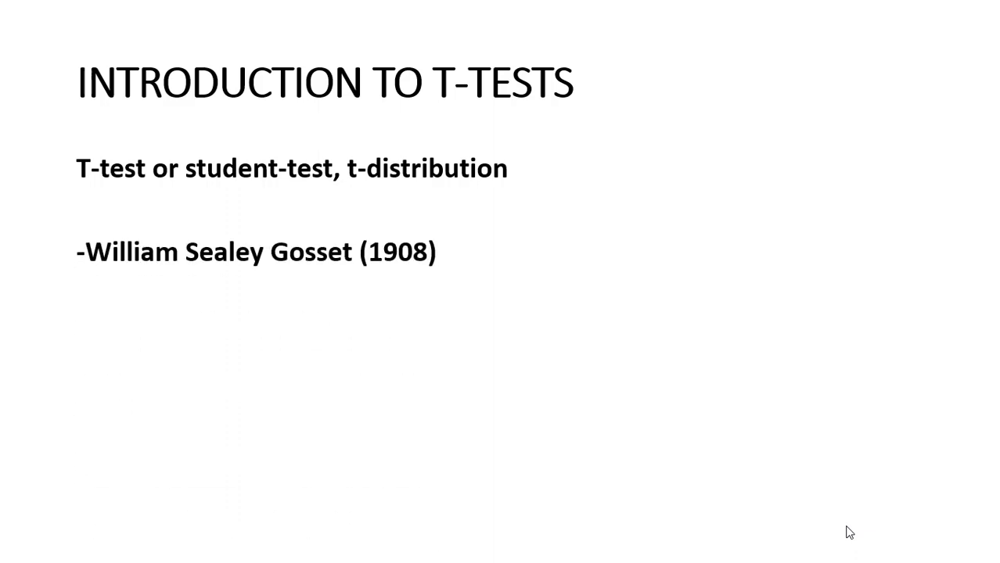
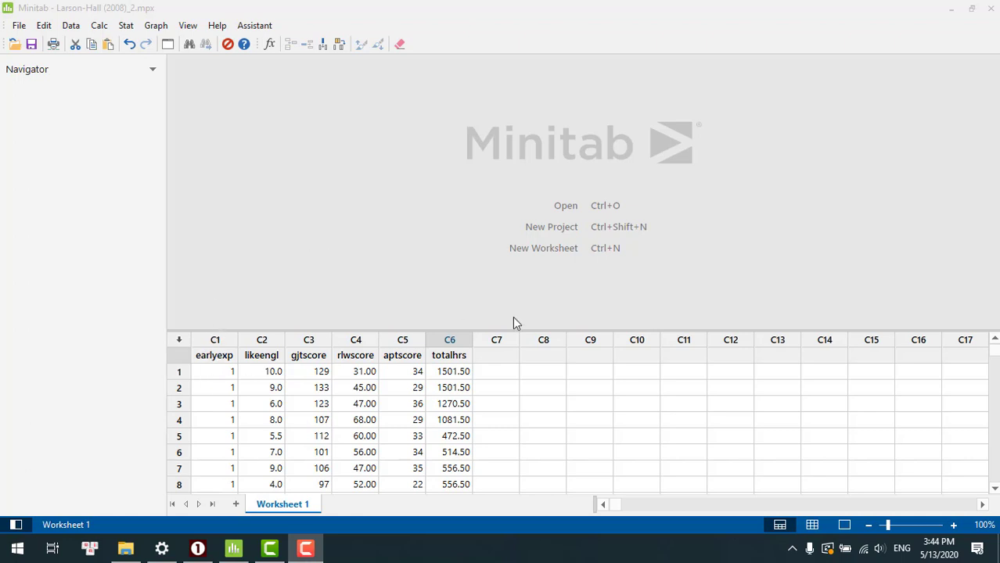
pyautogui.click(995, 356)
pyautogui.moveTo(995, 355); pyautogui.dragTo(991, 318)
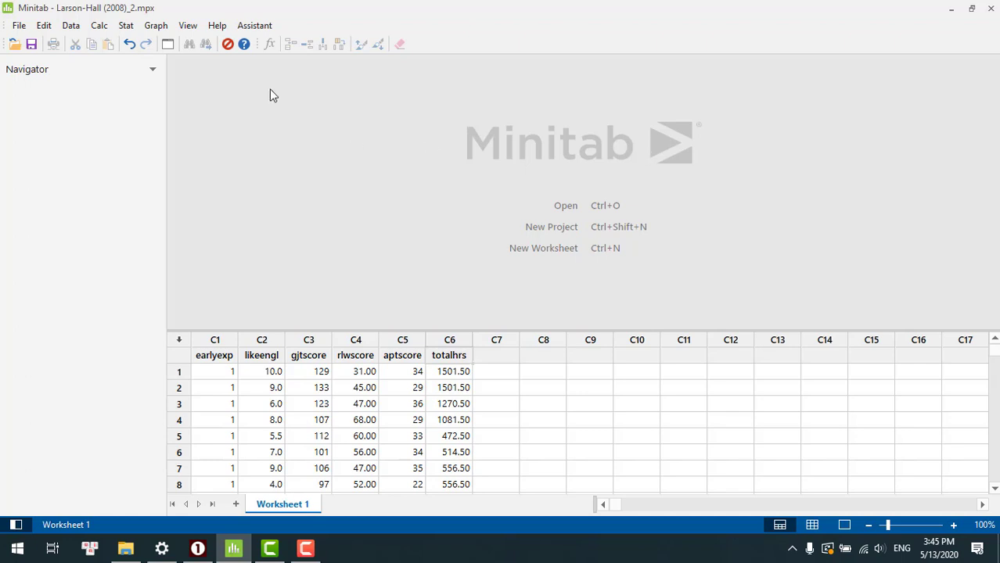
pyautogui.click(125, 26)
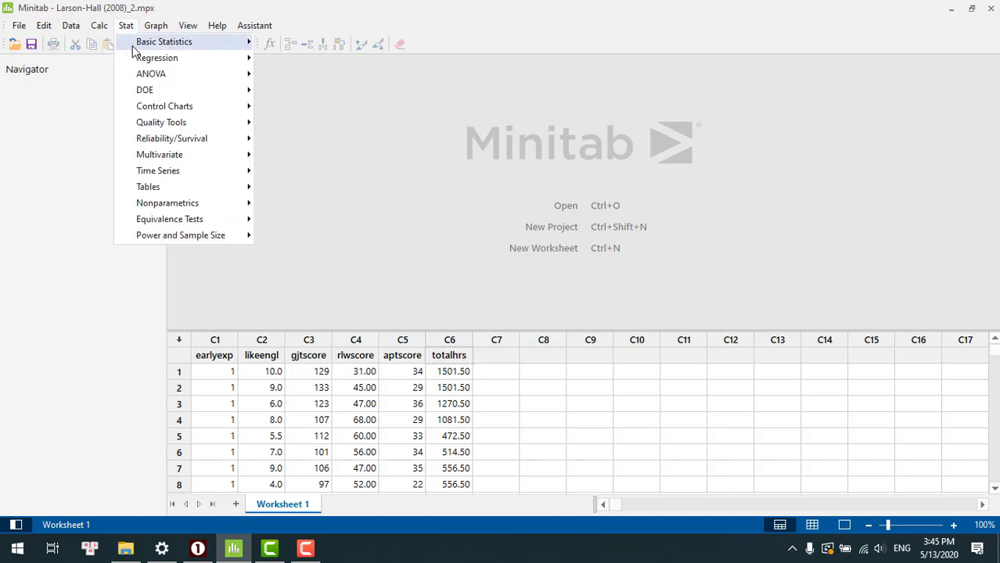
pyautogui.moveTo(182, 44)
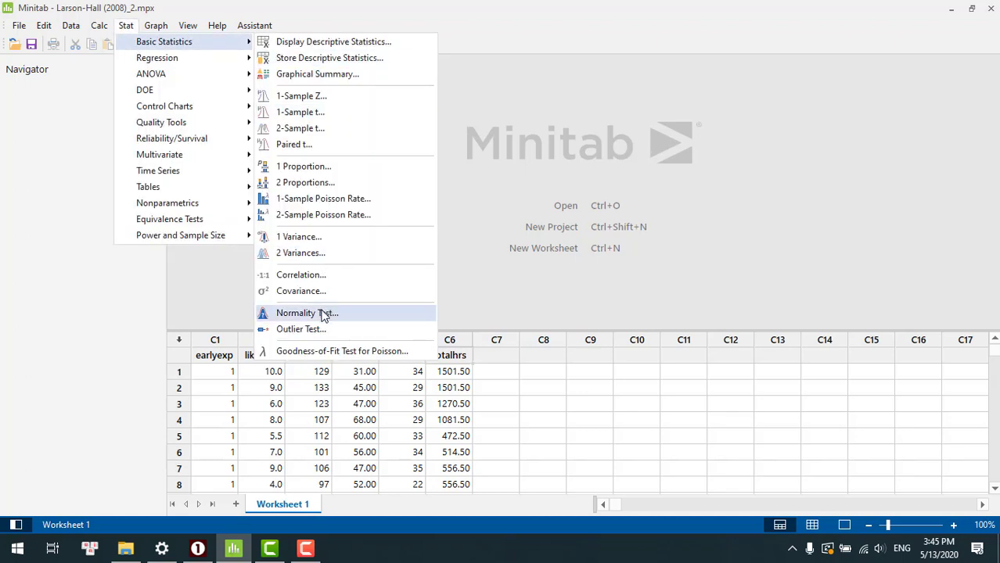
pyautogui.click(324, 313)
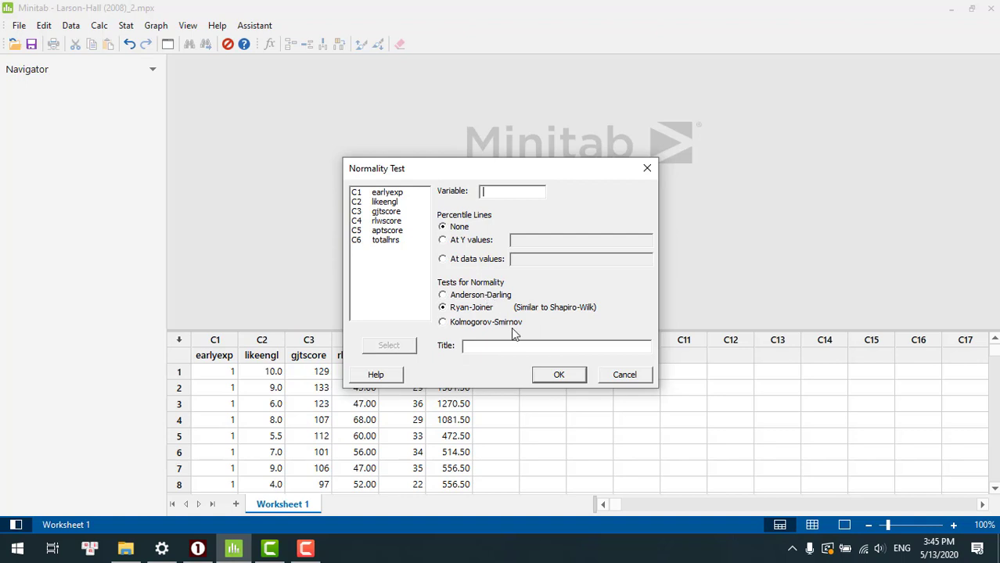
pyautogui.click(560, 375)
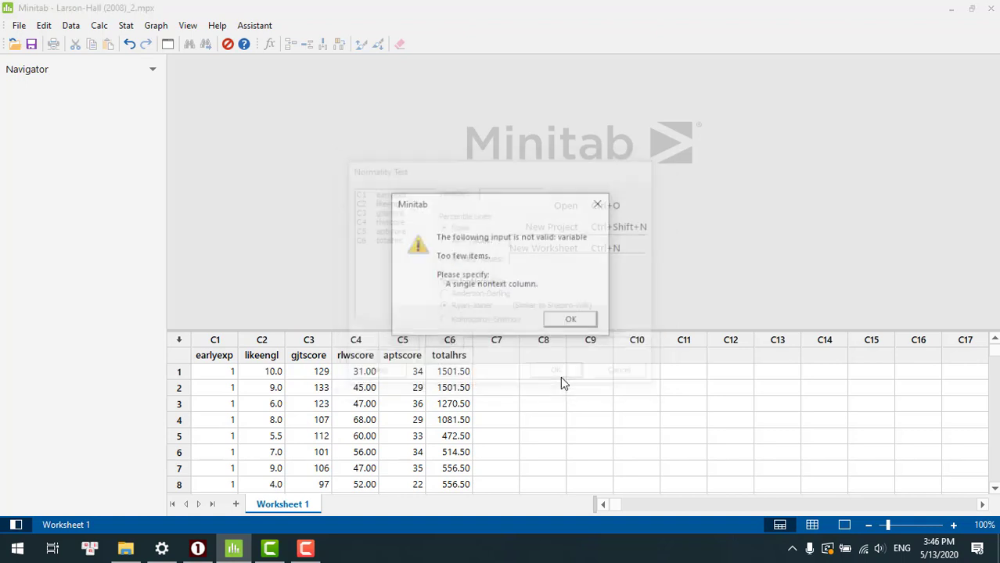
pyautogui.click(573, 323)
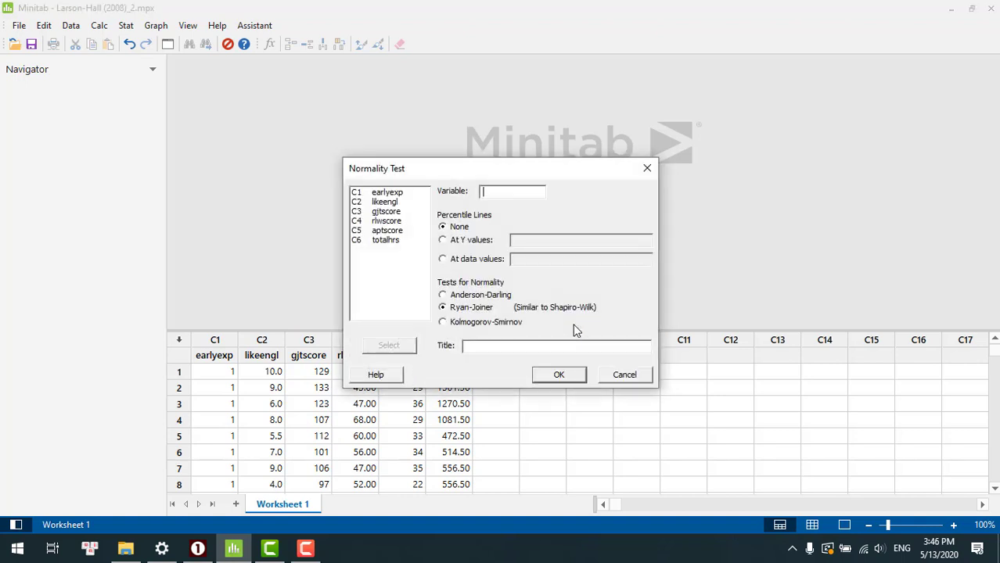
pyautogui.click(630, 374)
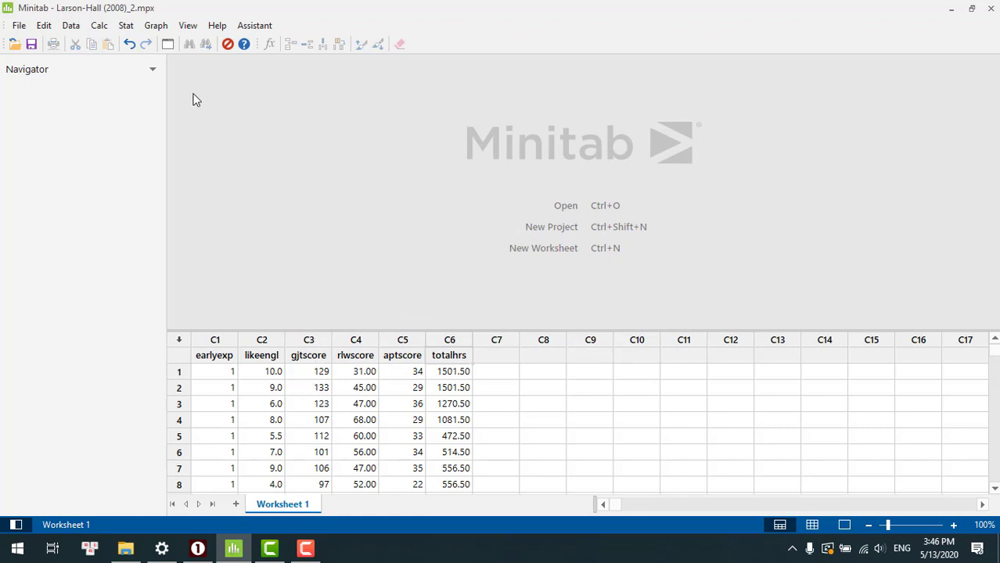
# - Unstack gjtscore using earlyexp as subscripts, storing the named columns after the last column in use
pyautogui.click(71, 26)
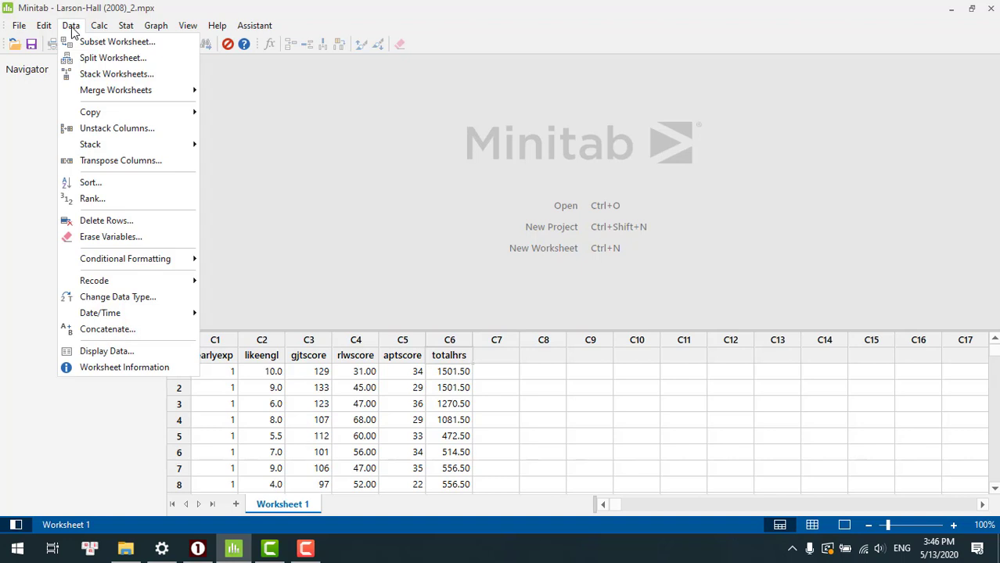
pyautogui.click(112, 128)
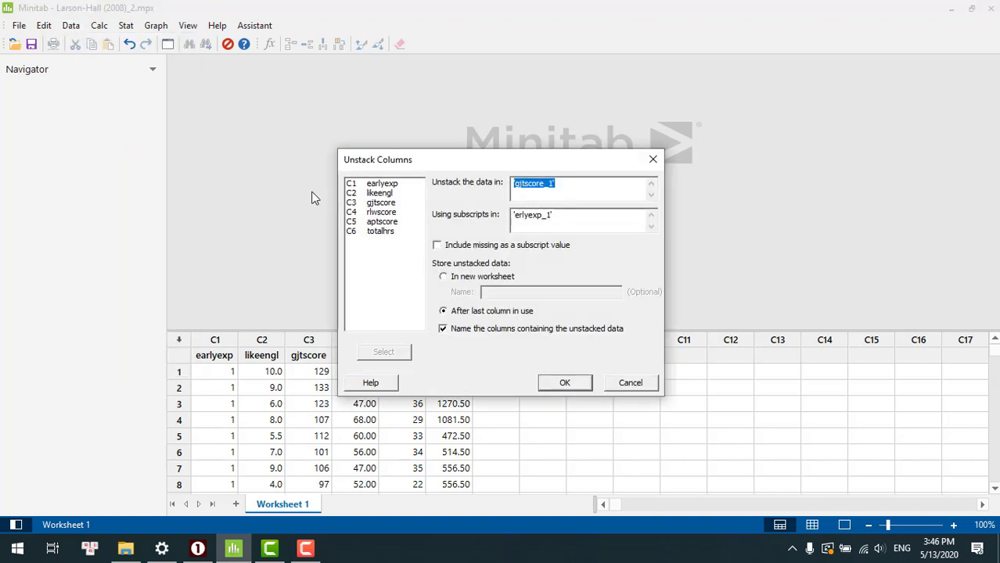
pyautogui.press('BackSpace')
pyautogui.doubleClick(565, 219)
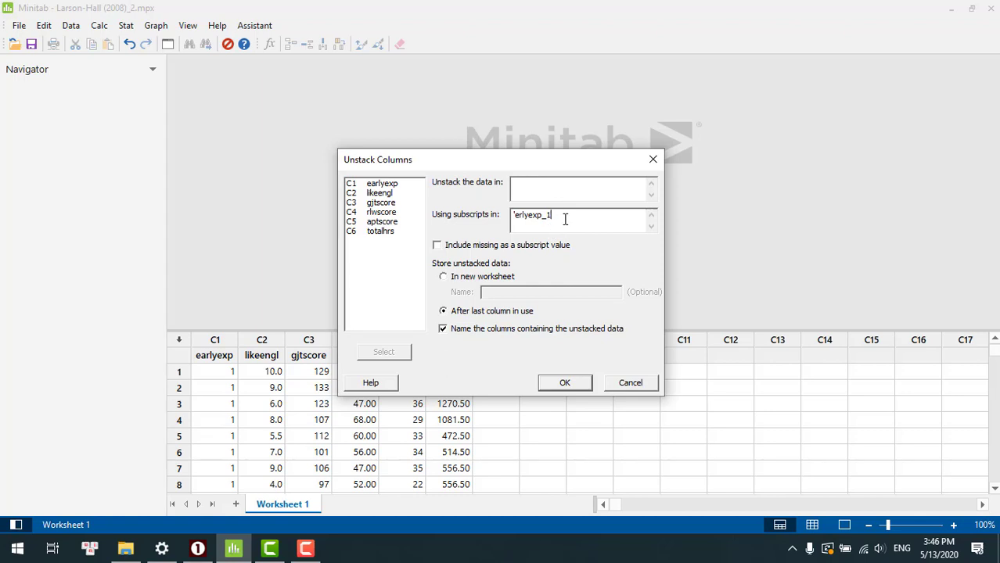
pyautogui.press('BackSpace')
pyautogui.click(542, 192)
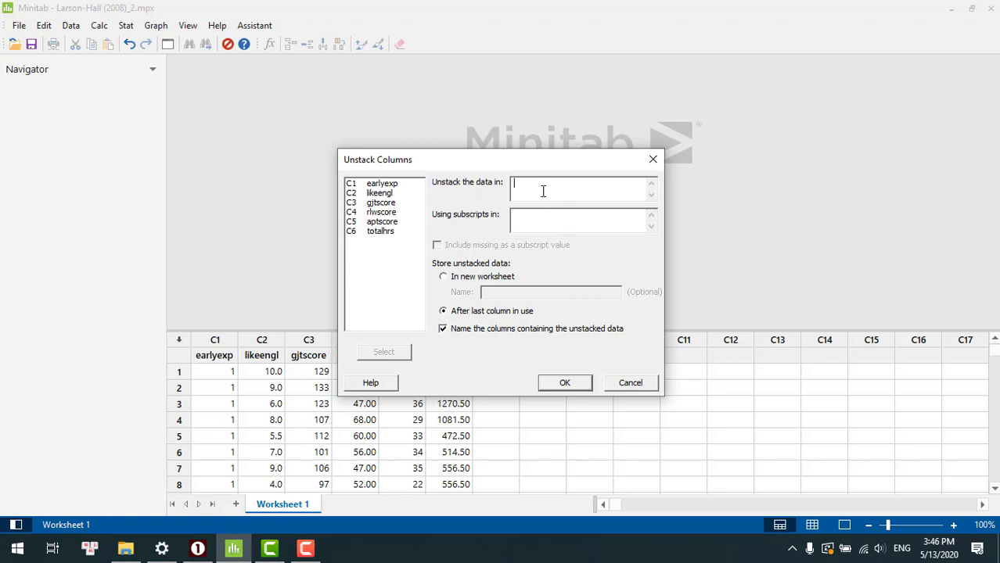
pyautogui.doubleClick(381, 202)
pyautogui.doubleClick(383, 184)
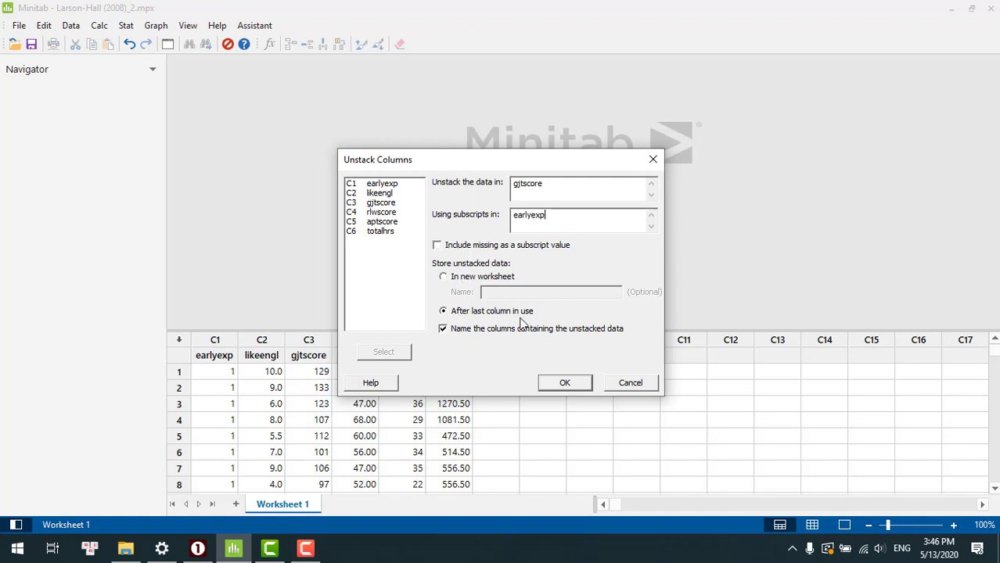
pyautogui.click(565, 384)
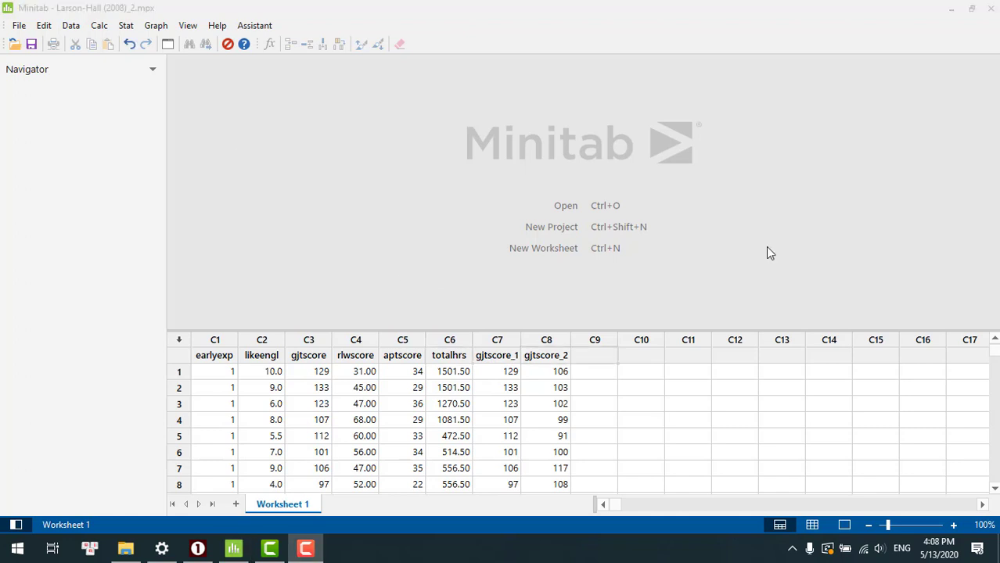
# - Rename column C7, the first unstacked score column, as gjtscore-early
pyautogui.click(501, 359)
pyautogui.click(500, 359)
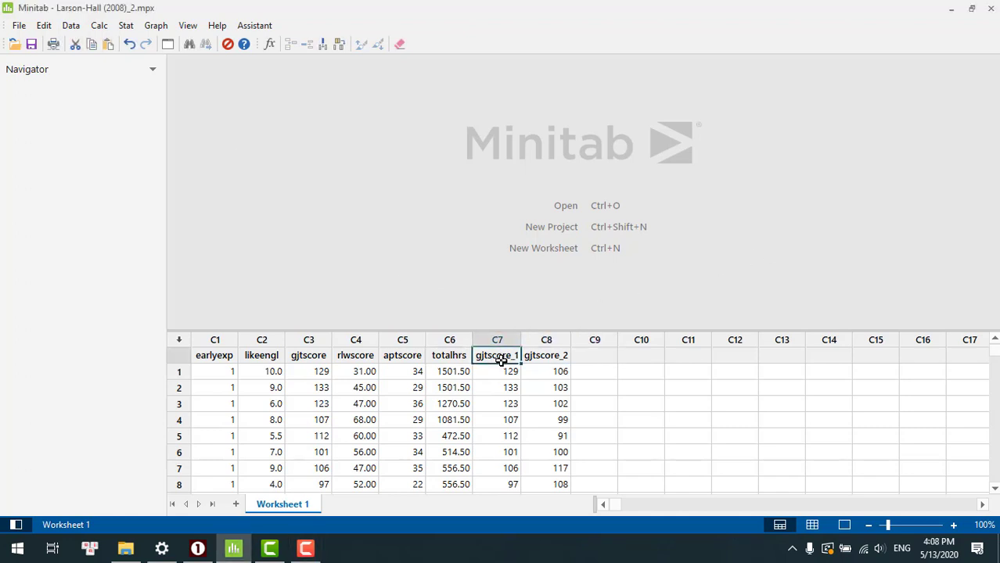
pyautogui.write('gjtscore-early')
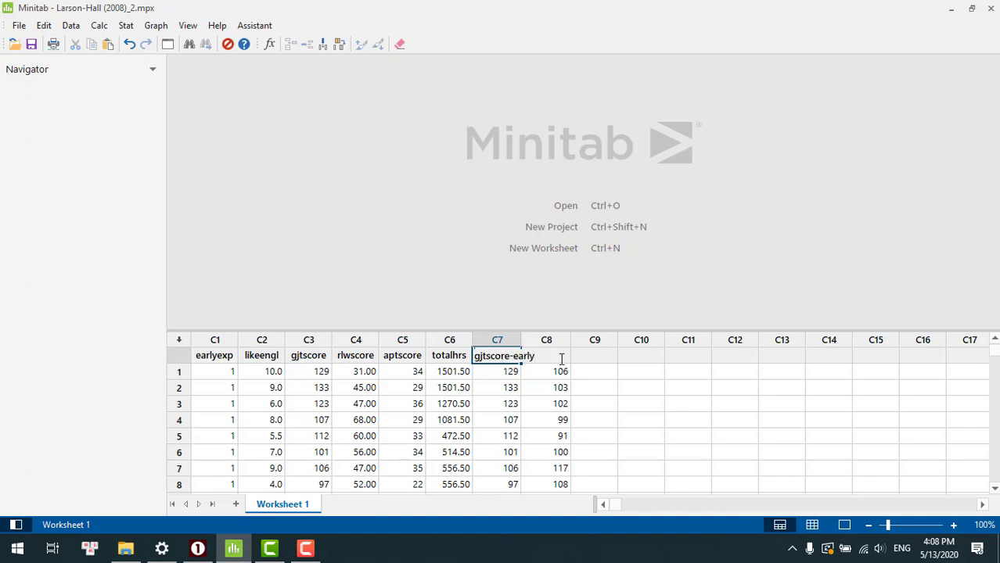
pyautogui.click(589, 359)
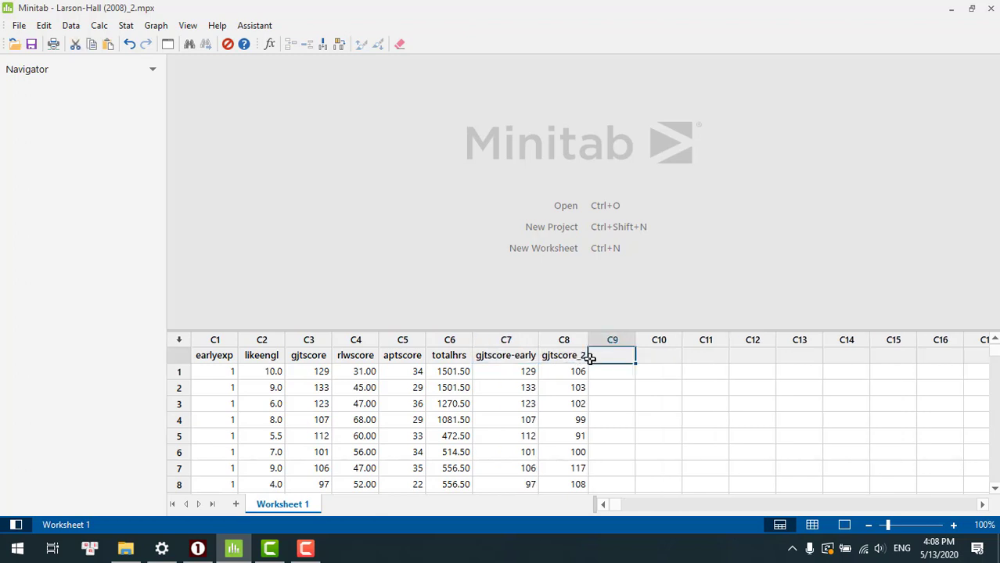
# - Rename column C8, the second unstacked score column, as gjtscore-late
pyautogui.click(573, 358)
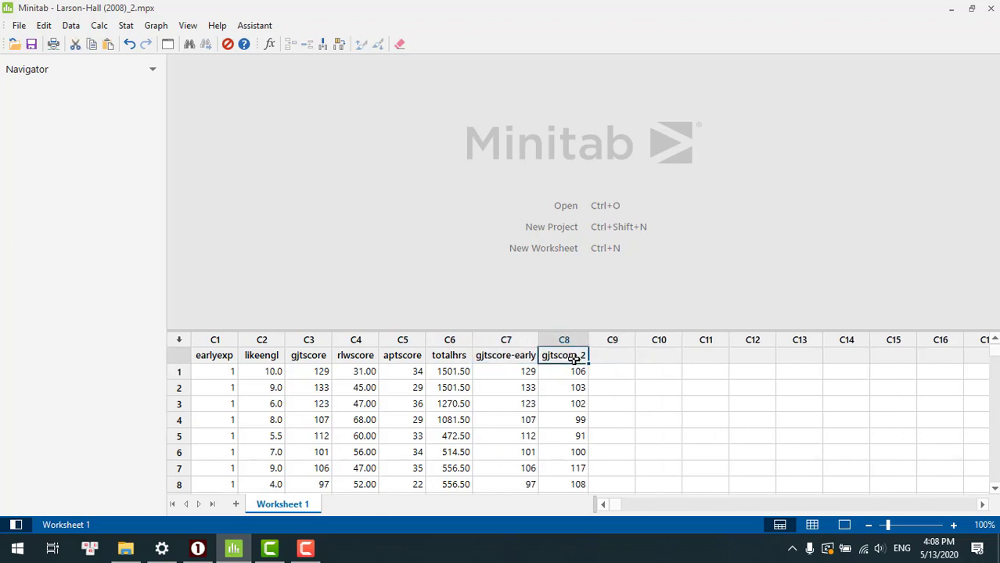
pyautogui.write('gjtscore-late')
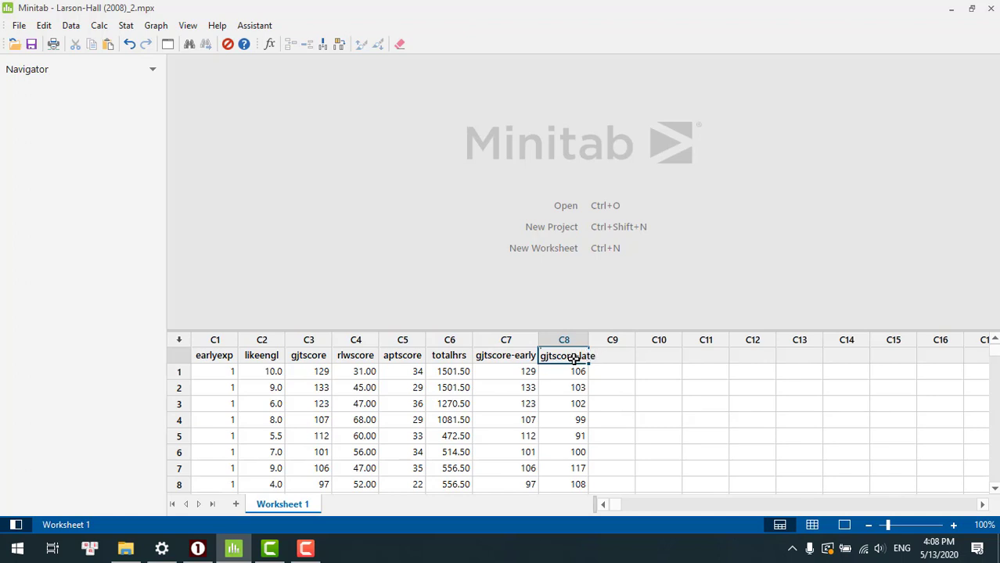
pyautogui.press('Return')
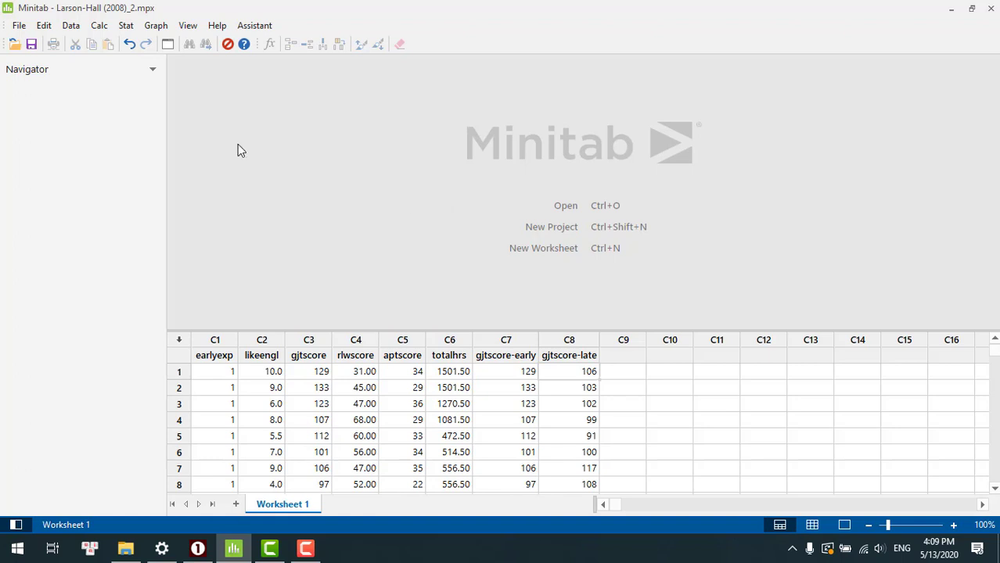
# - Run a Ryan-Joiner normality test on gjtscore-early without percentile lines and view its probability plot enlarged
pyautogui.click(126, 26)
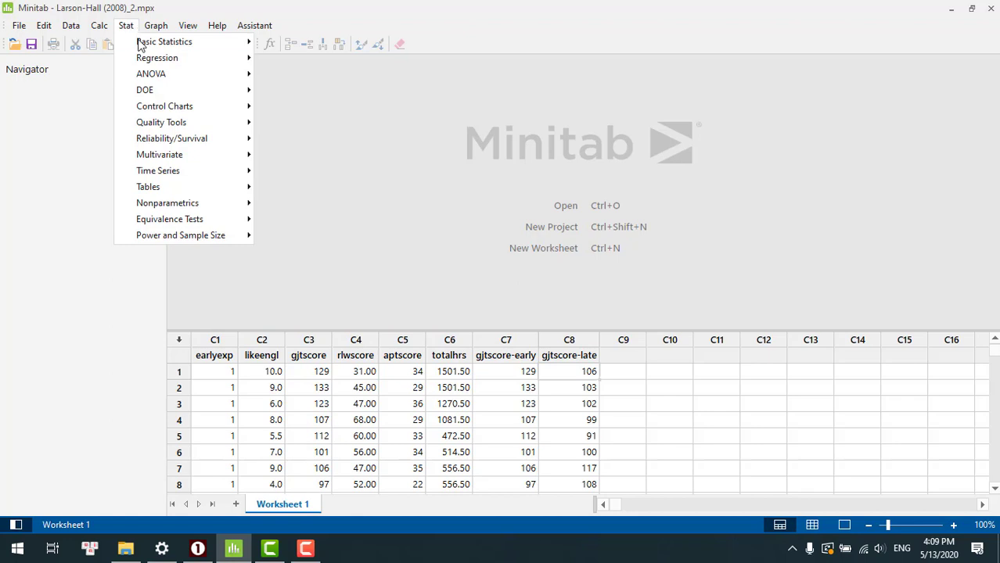
pyautogui.moveTo(147, 43)
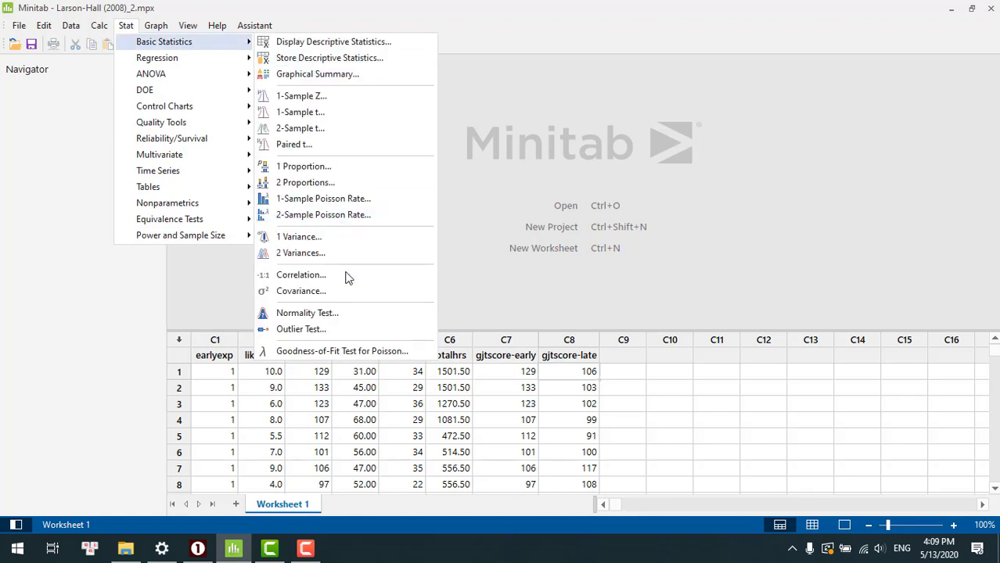
pyautogui.click(338, 313)
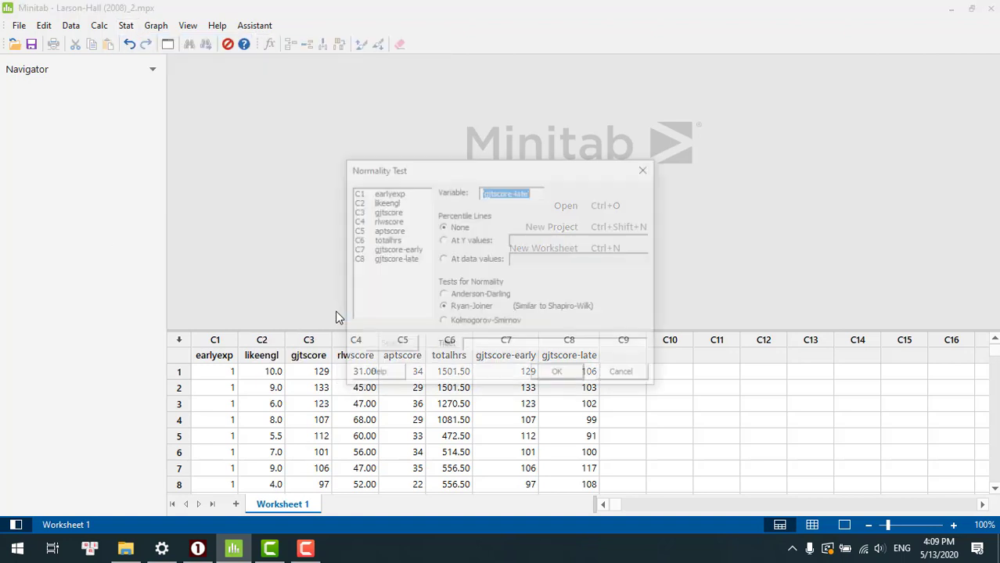
pyautogui.press('Delete')
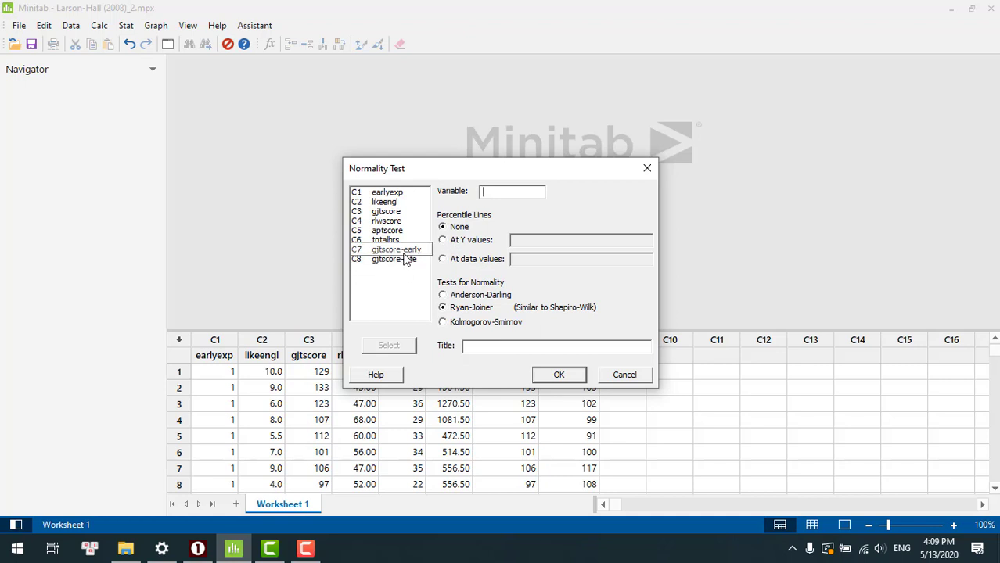
pyautogui.doubleClick(404, 252)
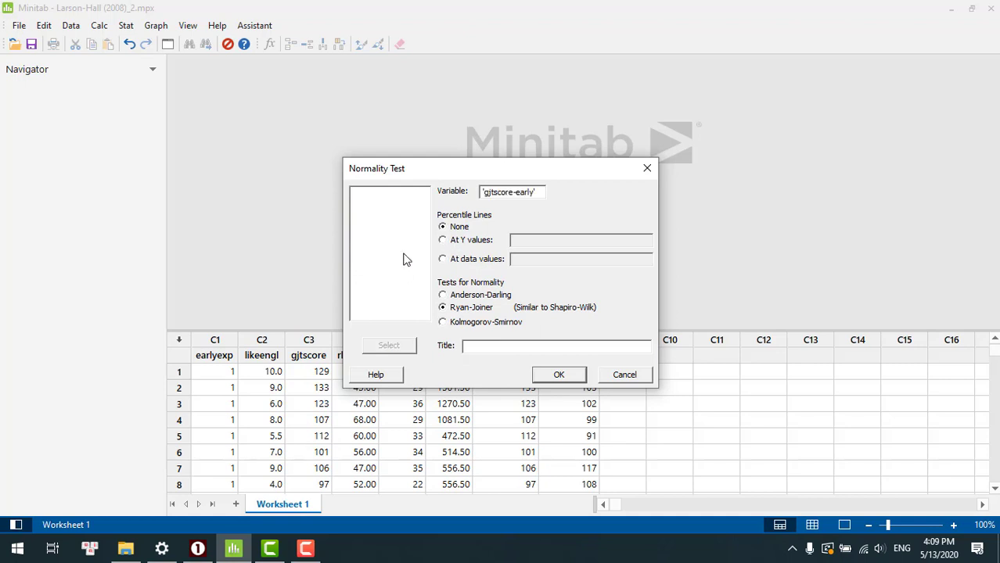
pyautogui.click(442, 296)
pyautogui.click(558, 376)
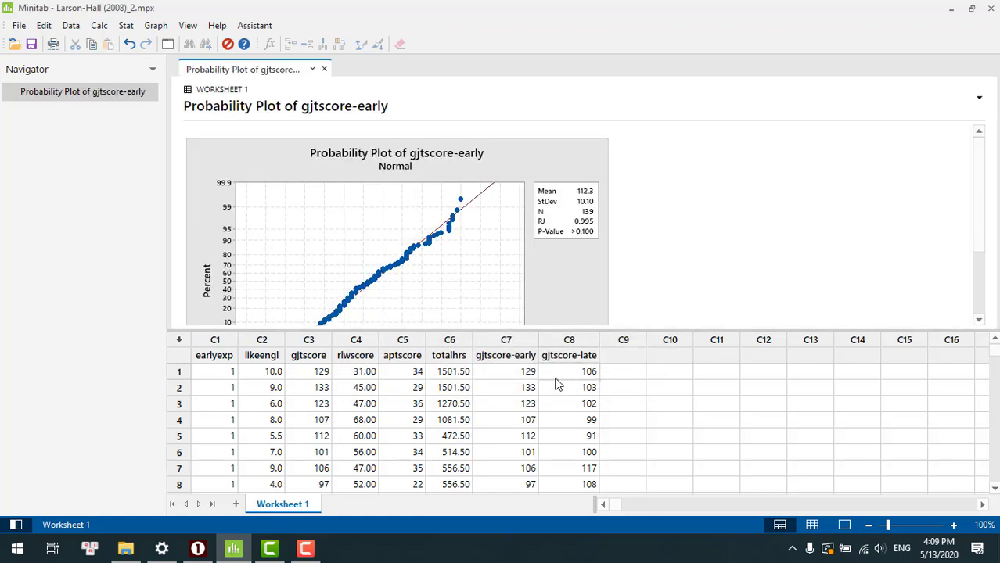
pyautogui.doubleClick(480, 289)
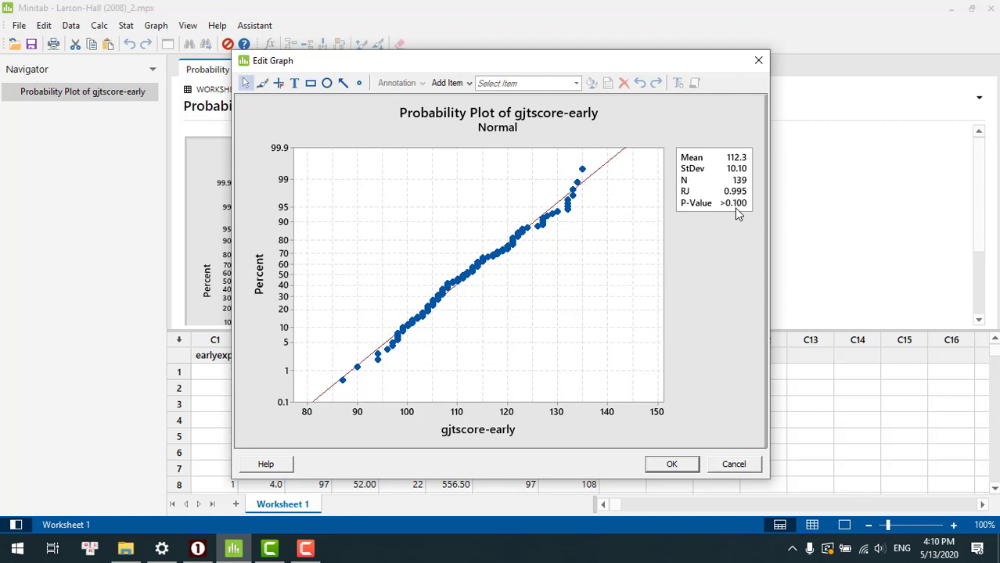
pyautogui.click(671, 465)
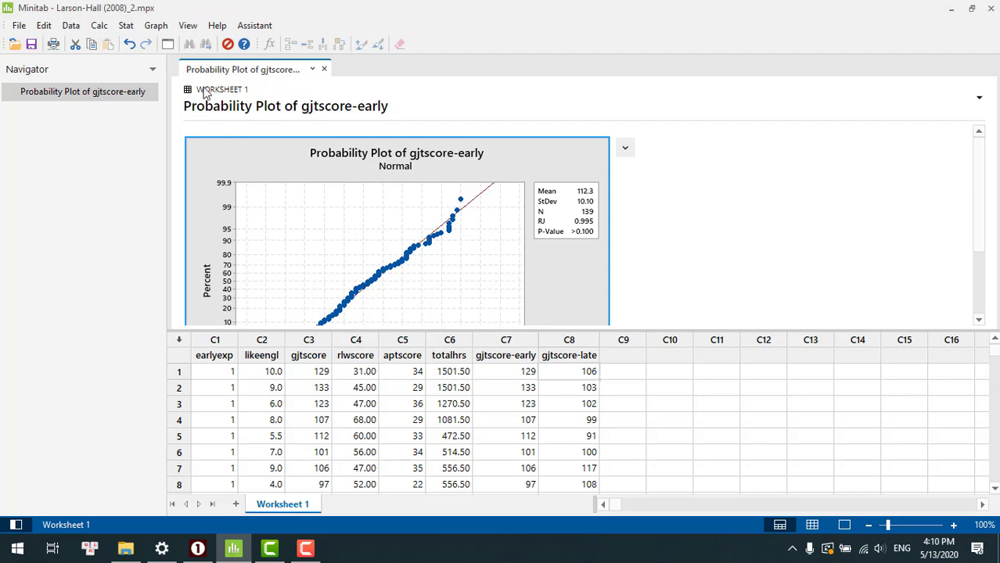
# - Run a Ryan-Joiner normality test on gjtscore-late without percentile lines and examine its probability plot enlarged
pyautogui.click(126, 26)
pyautogui.moveTo(152, 41)
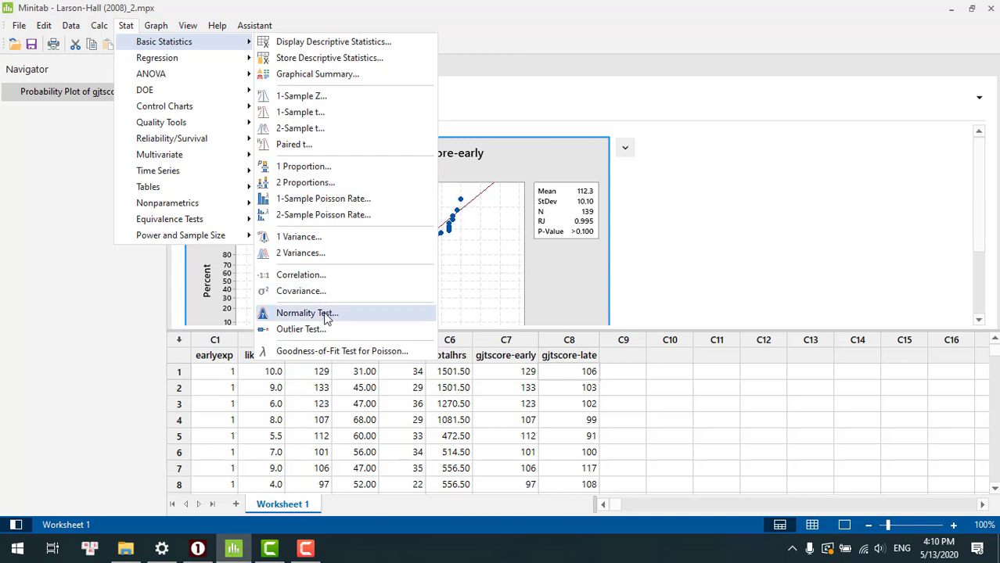
pyautogui.click(323, 313)
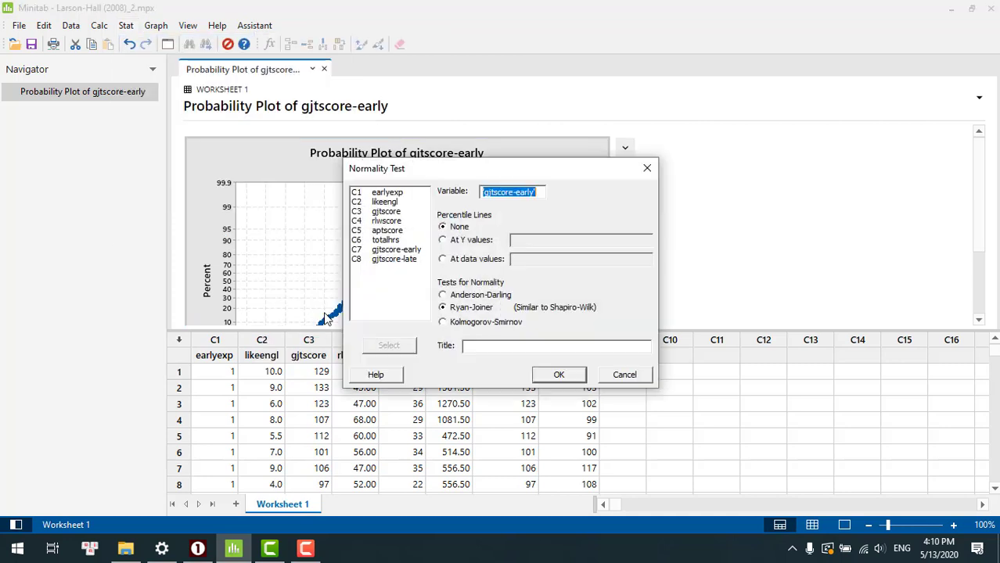
pyautogui.doubleClick(399, 260)
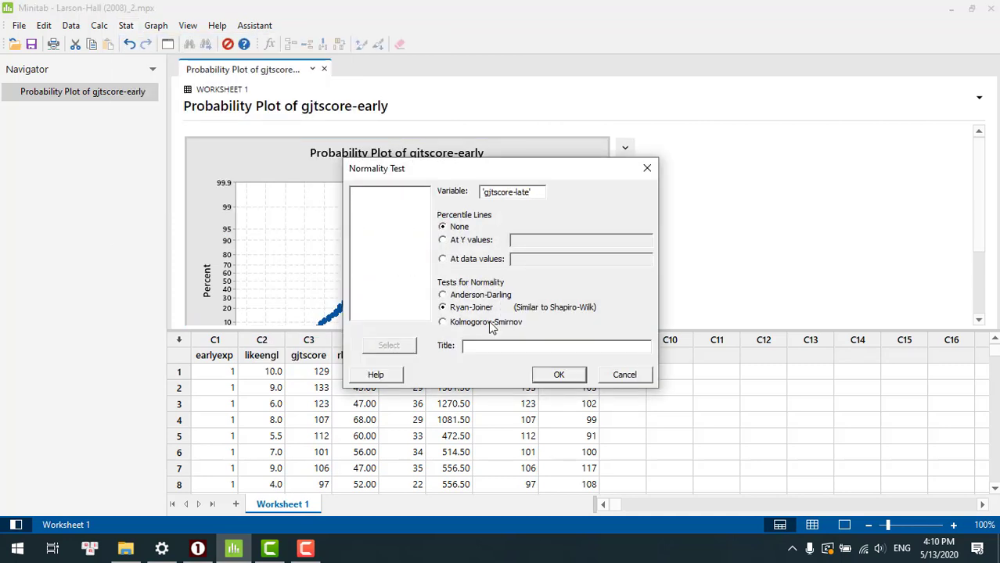
pyautogui.click(557, 375)
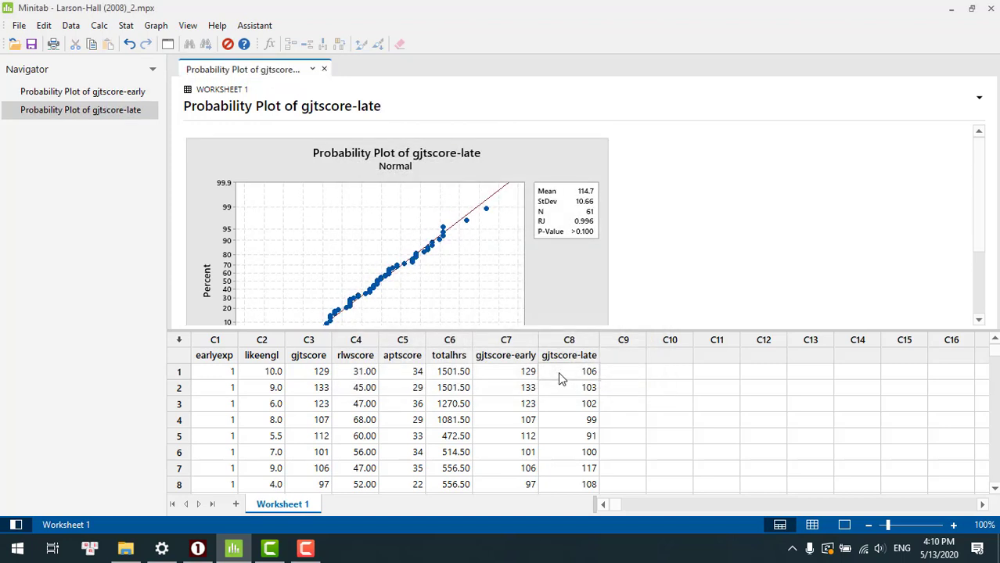
pyautogui.doubleClick(506, 309)
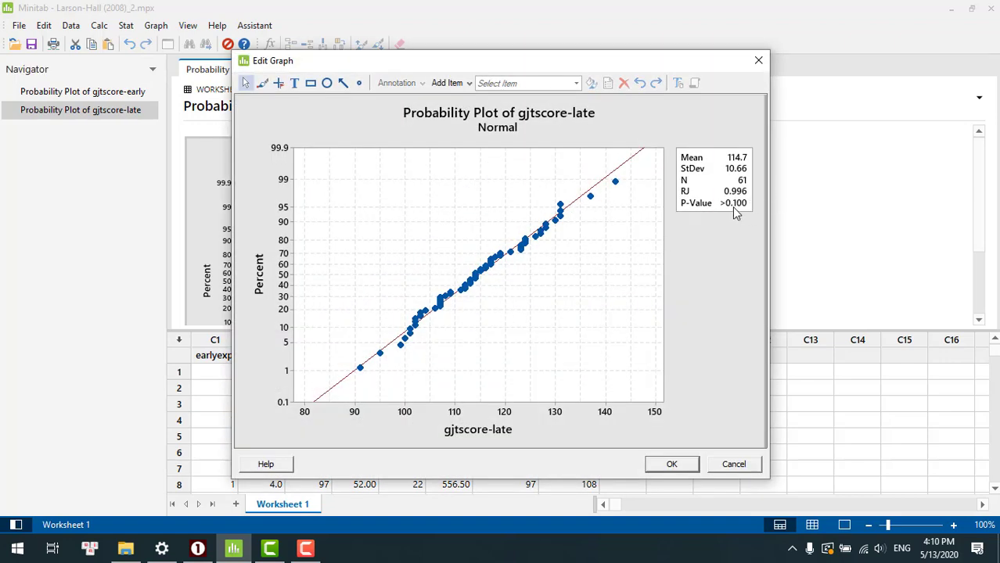
pyautogui.click(672, 464)
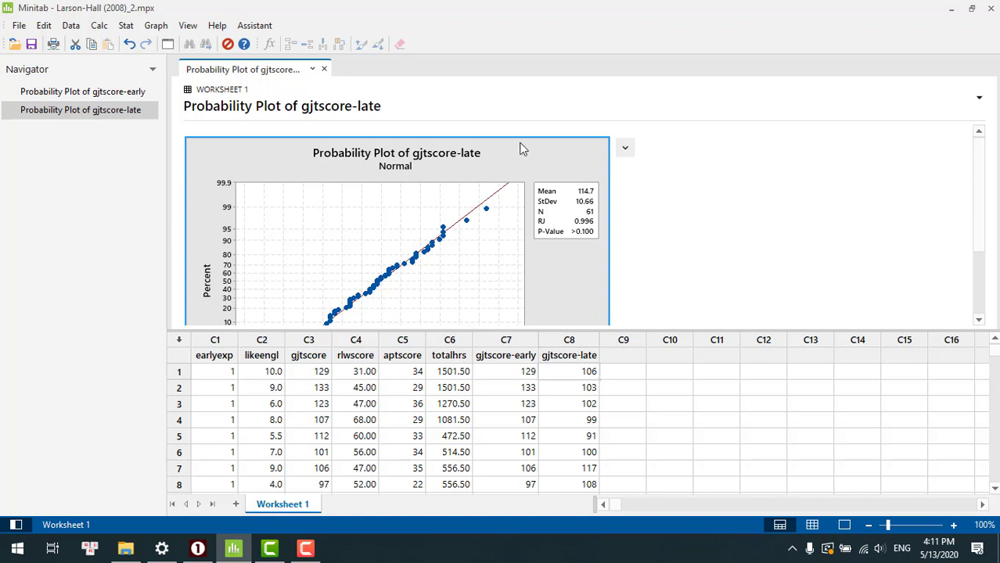
# - Start a 2 Variances test with the data arranged as each sample in its own column
pyautogui.click(127, 26)
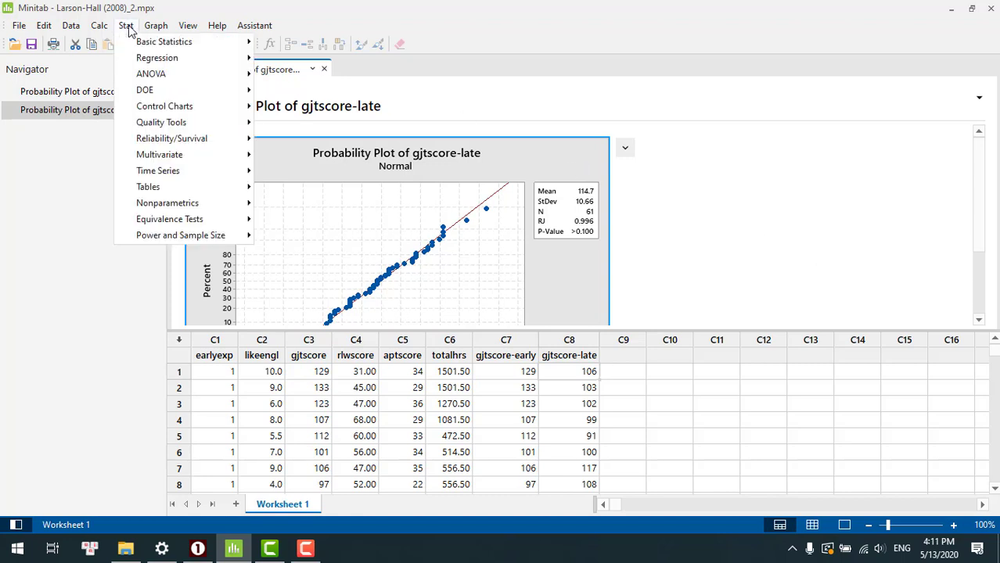
pyautogui.moveTo(141, 47)
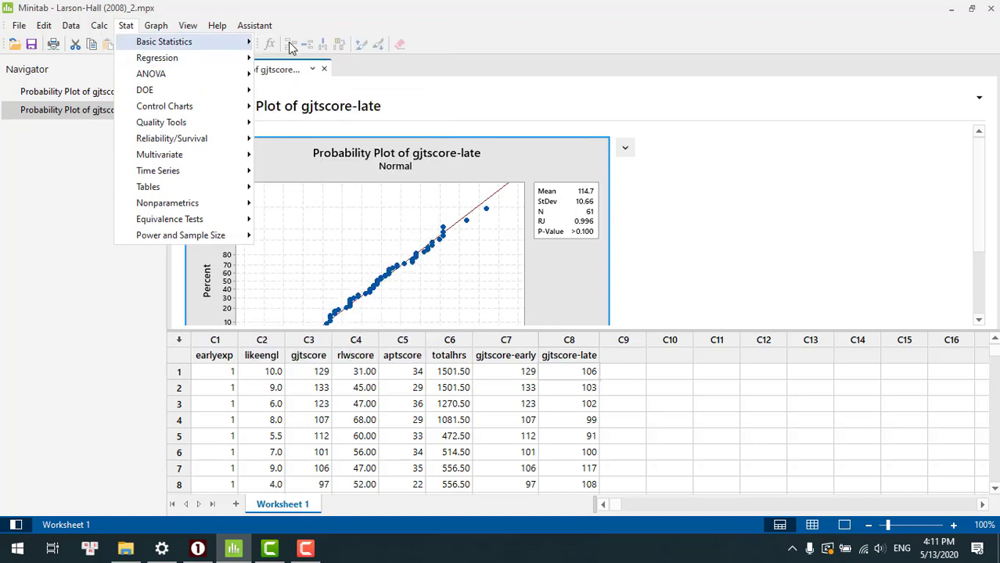
pyautogui.click(130, 27)
pyautogui.click(129, 30)
pyautogui.moveTo(172, 43)
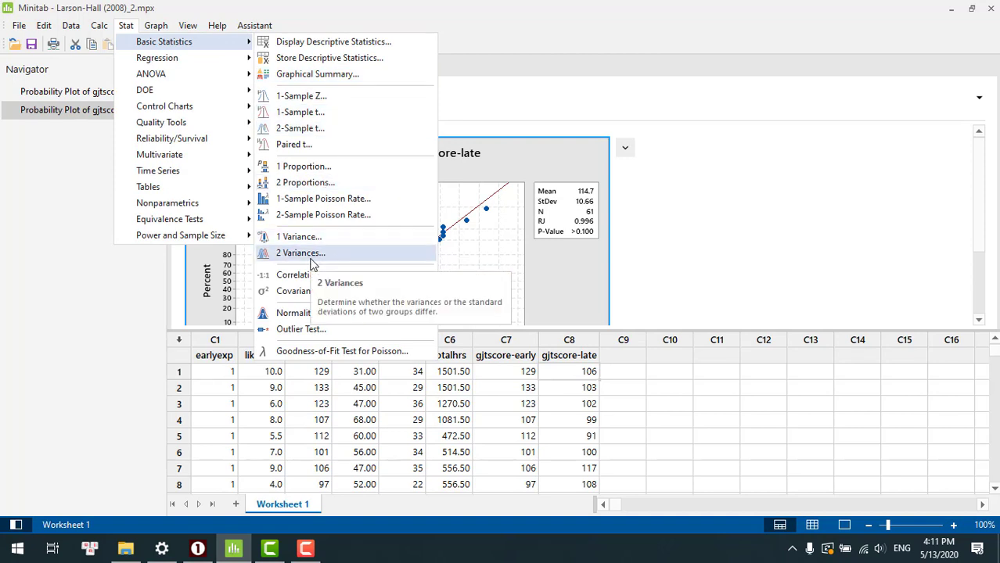
pyautogui.click(311, 255)
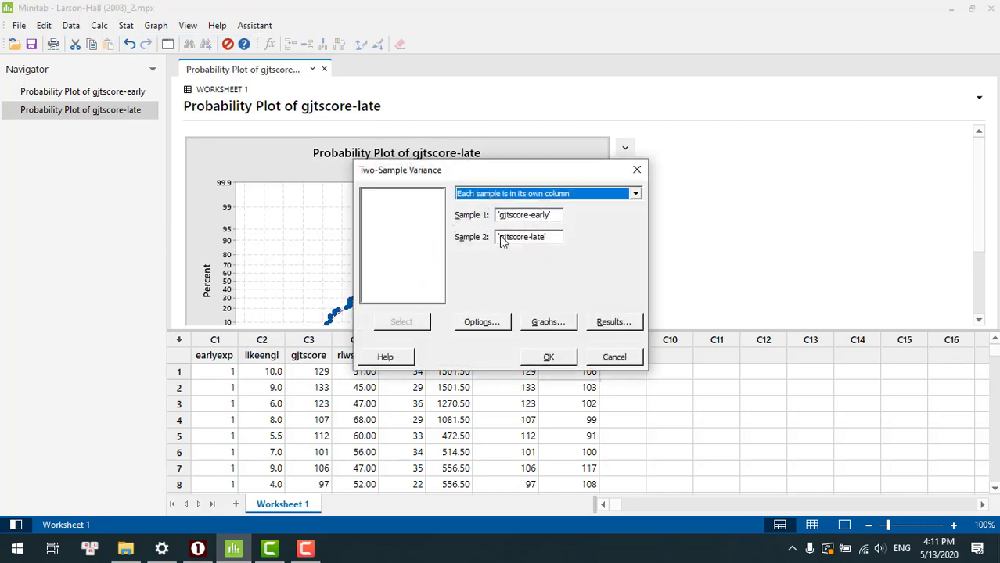
pyautogui.click(635, 194)
pyautogui.click(604, 208)
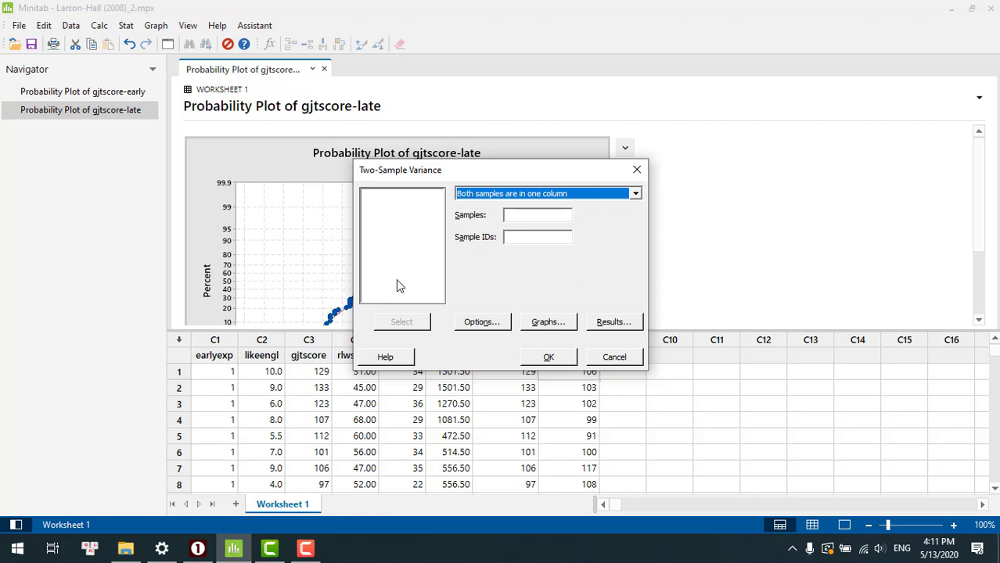
pyautogui.click(635, 195)
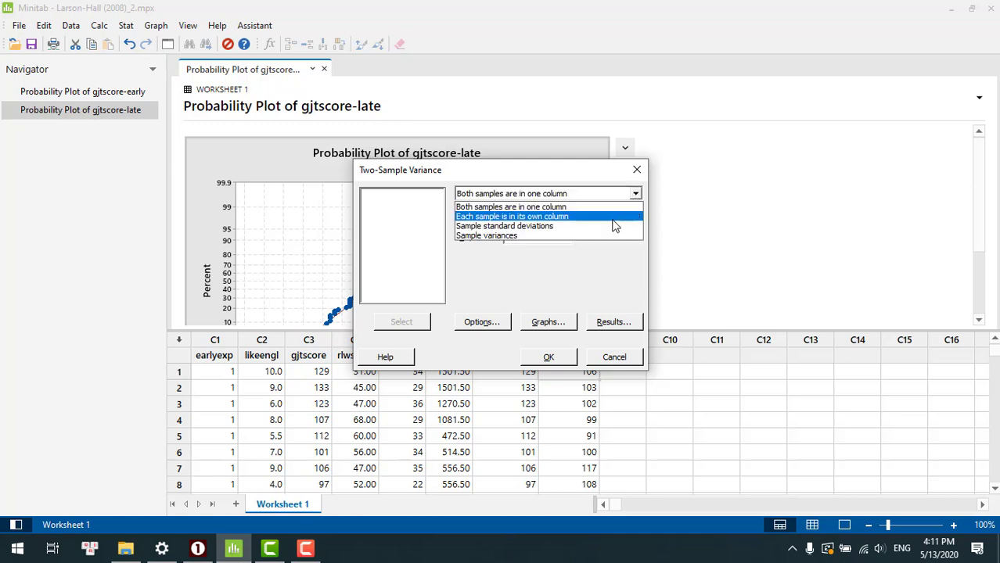
pyautogui.click(614, 218)
# - Re-enter gjtscore-early as sample 1 and gjtscore-late as sample 2, and run the two-variances test
pyautogui.click(561, 215)
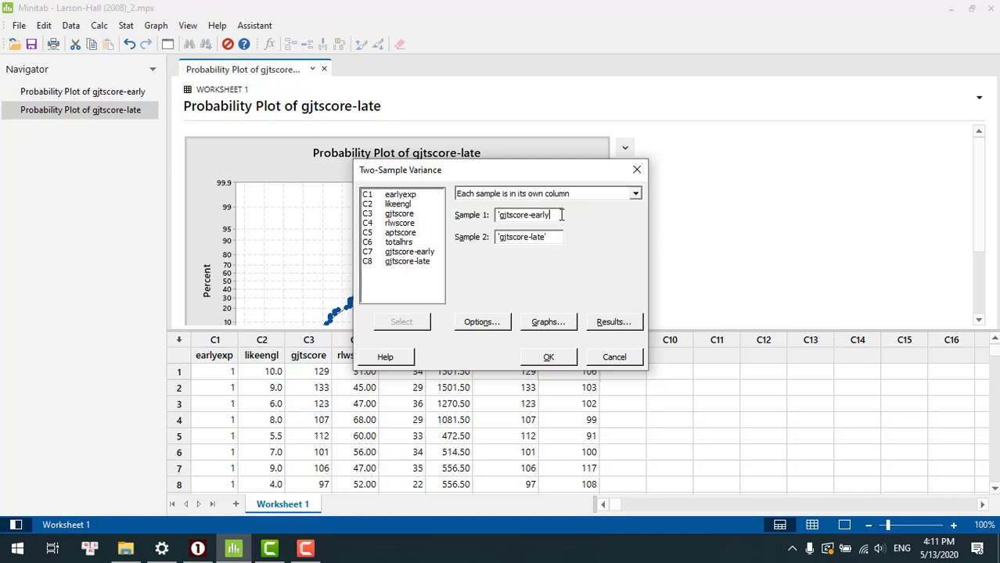
pyautogui.press('BackSpace')
pyautogui.press('BackSpace')
pyautogui.press('BackSpace')
pyautogui.press('BackSpace')
pyautogui.press('BackSpace')
pyautogui.press('BackSpace')
pyautogui.press('BackSpace')
pyautogui.press('BackSpace')
pyautogui.press('BackSpace')
pyautogui.press('BackSpace')
pyautogui.press('BackSpace')
pyautogui.press('BackSpace')
pyautogui.press('BackSpace')
pyautogui.press('BackSpace')
pyautogui.press('BackSpace')
pyautogui.press('BackSpace')
pyautogui.click(554, 239)
pyautogui.press('BackSpace')
pyautogui.press('BackSpace')
pyautogui.press('BackSpace')
pyautogui.press('BackSpace')
pyautogui.press('BackSpace')
pyautogui.press('BackSpace')
pyautogui.press('BackSpace')
pyautogui.press('BackSpace')
pyautogui.press('BackSpace')
pyautogui.press('BackSpace')
pyautogui.press('BackSpace')
pyautogui.press('BackSpace')
pyautogui.press('BackSpace')
pyautogui.press('BackSpace')
pyautogui.press('BackSpace')
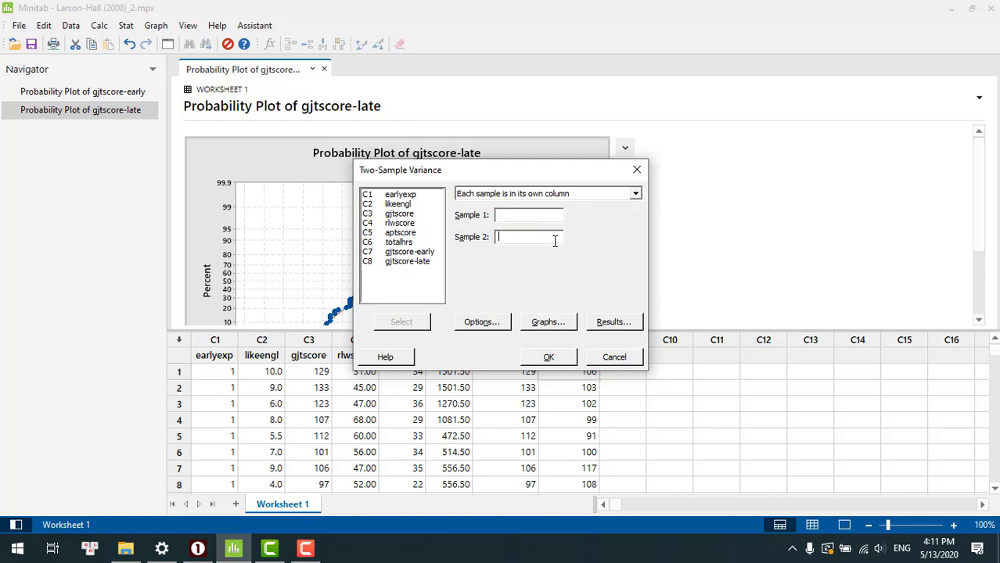
pyautogui.click(418, 253)
pyautogui.doubleClick(417, 254)
pyautogui.doubleClick(408, 265)
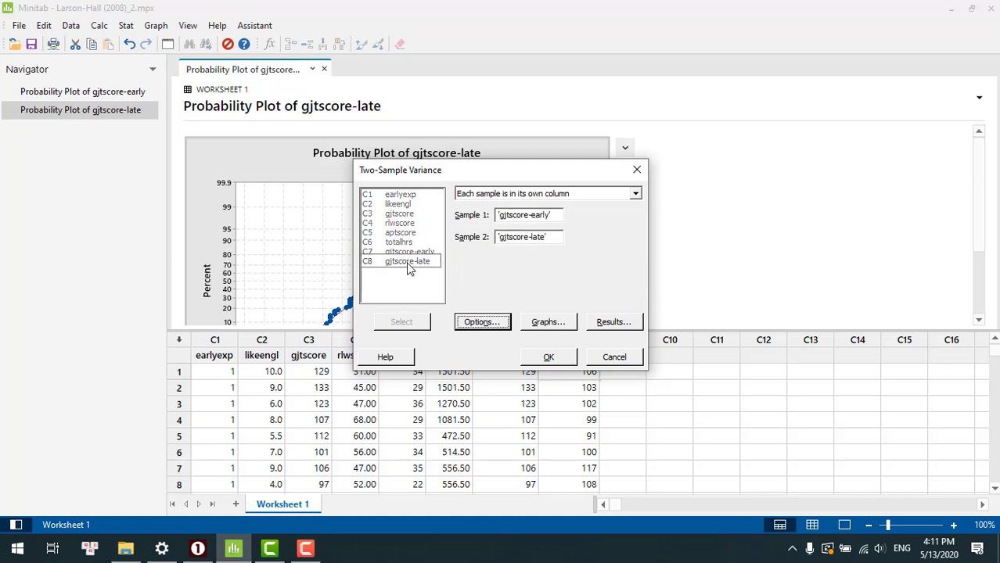
pyautogui.click(551, 358)
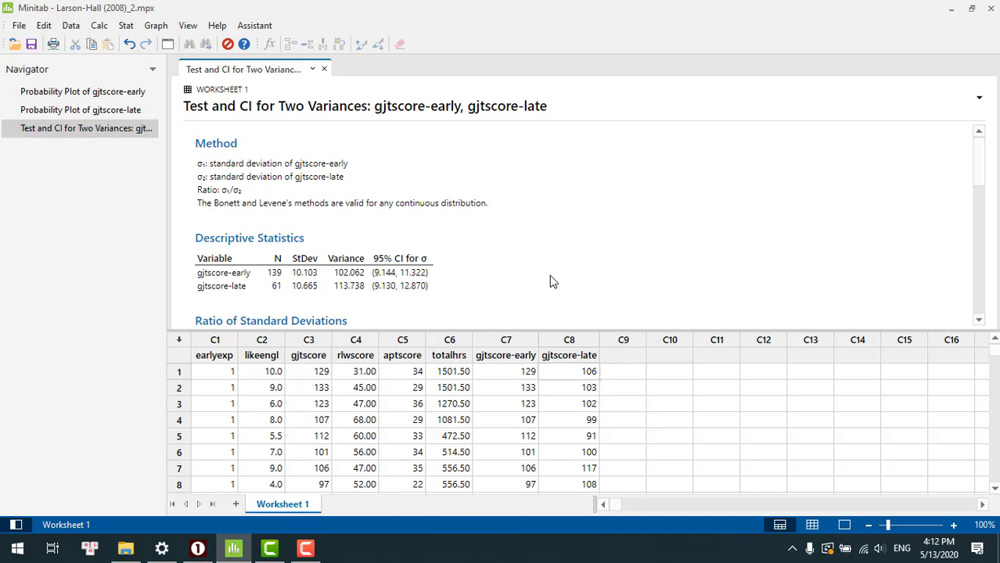
# - Examine the two-variances output: standard deviation ratio, Bonett and Levene tests, confidence intervals and boxplots
pyautogui.scroll(-1, 550, 282)
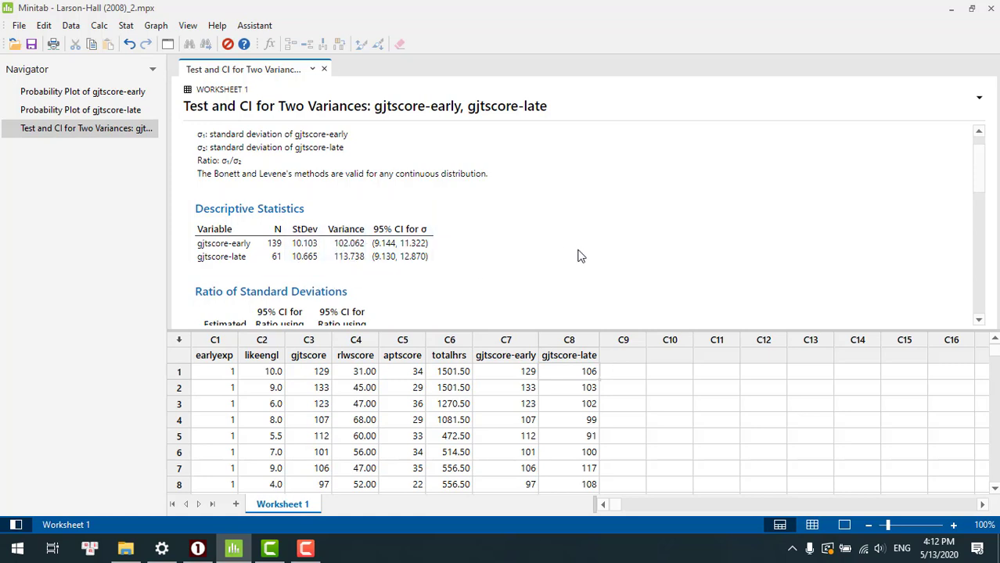
pyautogui.scroll(-3, 579, 255)
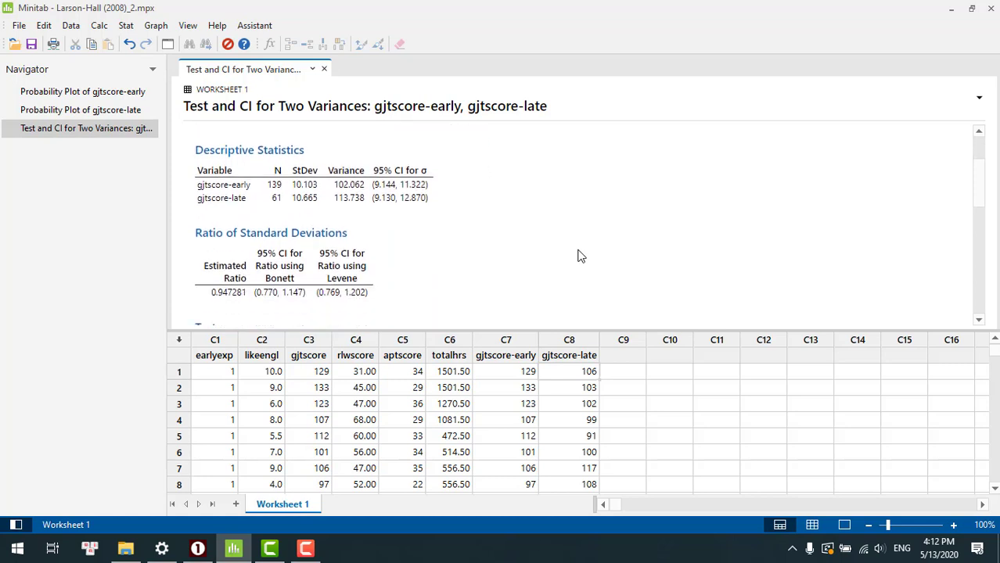
pyautogui.scroll(1, 579, 256)
pyautogui.scroll(-5, 543, 245)
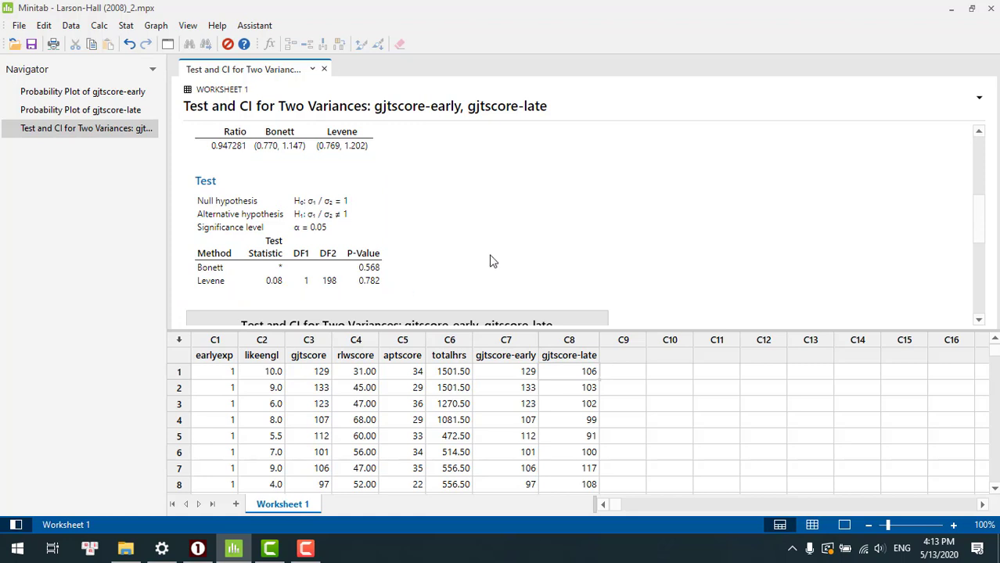
pyautogui.scroll(-5, 492, 261)
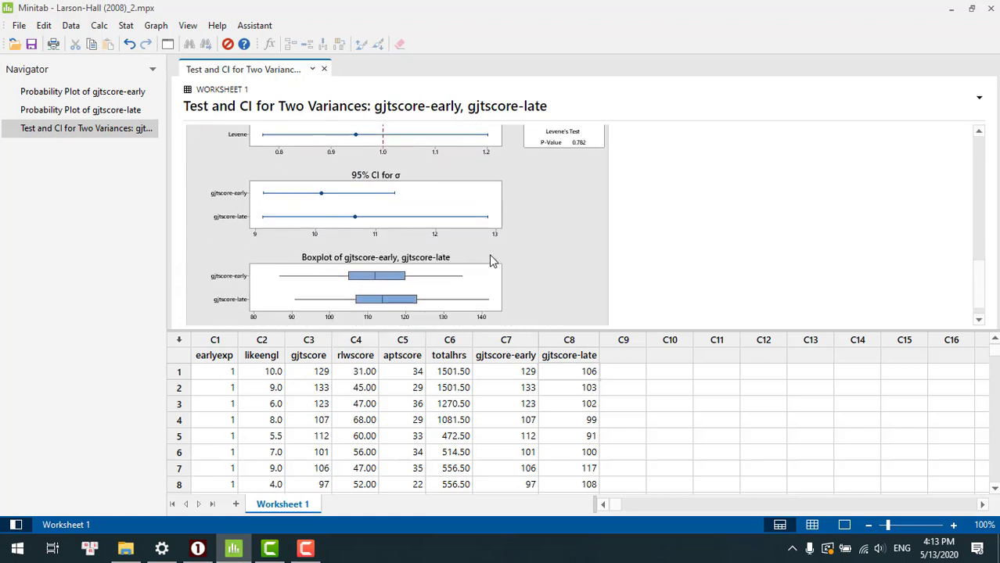
pyautogui.scroll(-1, 491, 262)
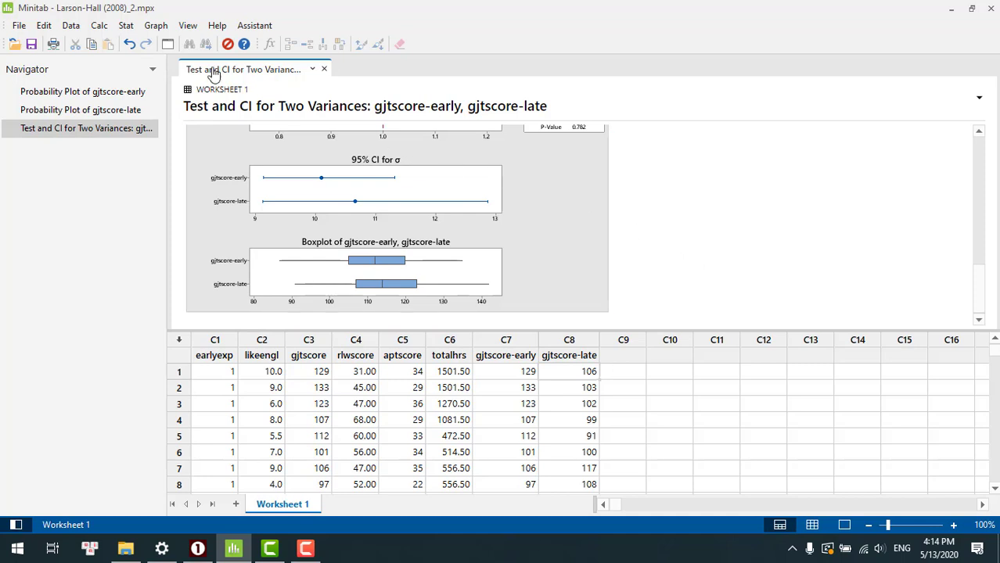
# - Start a 2-Sample t test and clear the existing sample 1 and sample 2 entries
pyautogui.click(127, 26)
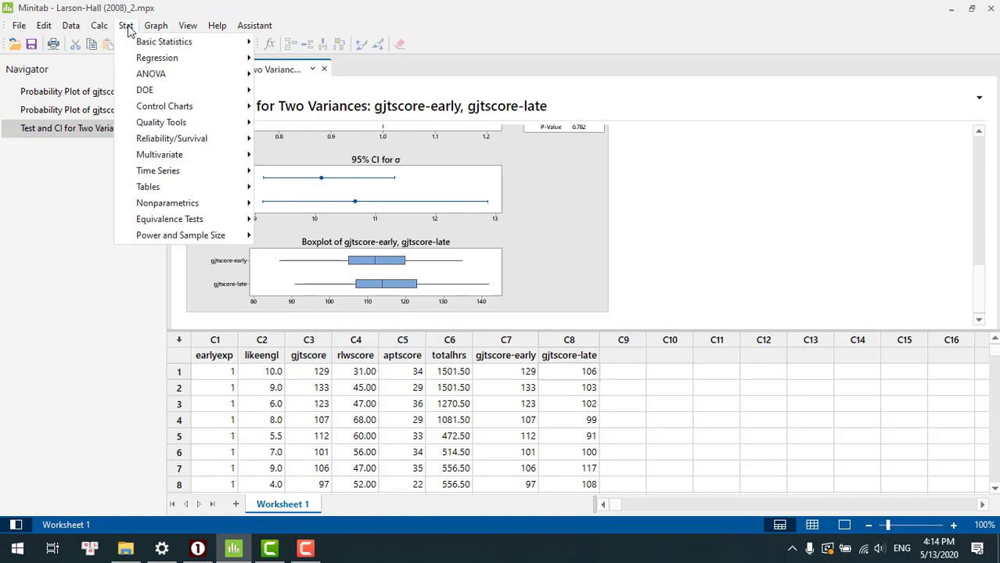
pyautogui.moveTo(136, 46)
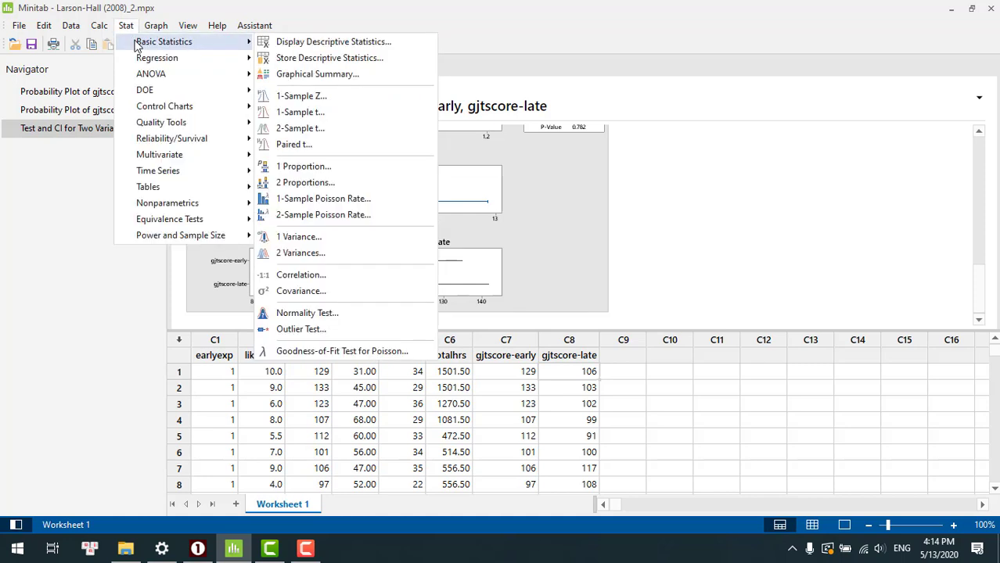
pyautogui.click(305, 130)
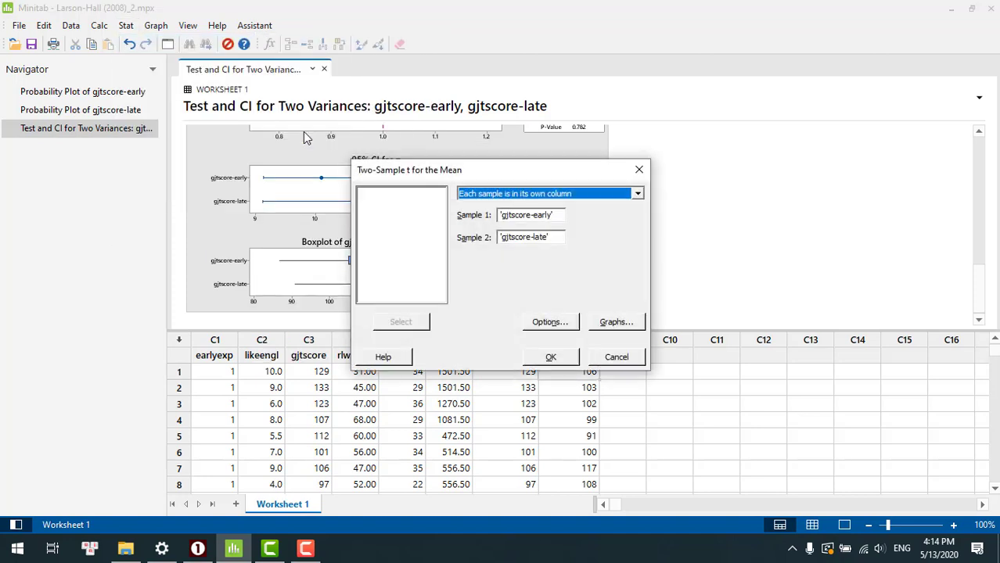
pyautogui.click(554, 216)
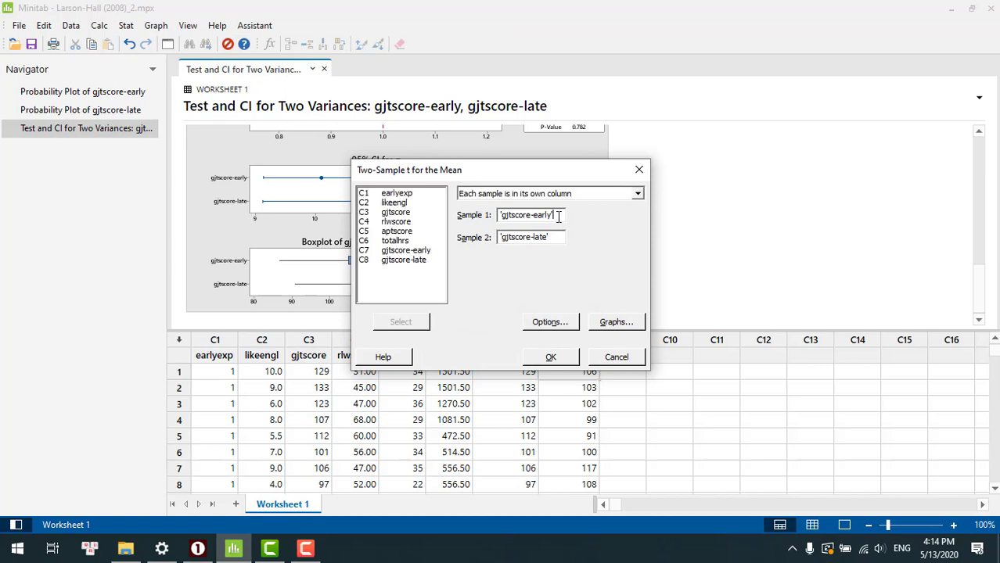
pyautogui.press('BackSpace')
pyautogui.press('BackSpace')
pyautogui.press('BackSpace')
pyautogui.press('BackSpace')
pyautogui.press('BackSpace')
pyautogui.press('BackSpace')
pyautogui.press('BackSpace')
pyautogui.press('BackSpace')
pyautogui.press('BackSpace')
pyautogui.press('BackSpace')
pyautogui.press('BackSpace')
pyautogui.press('BackSpace')
pyautogui.press('BackSpace')
pyautogui.press('BackSpace')
pyautogui.press('BackSpace')
pyautogui.press('BackSpace')
pyautogui.click(554, 238)
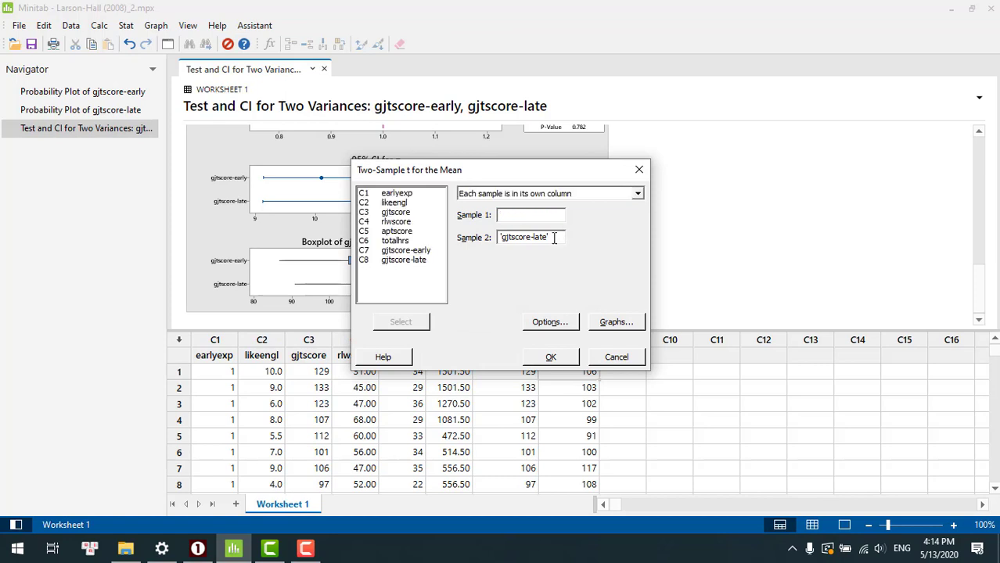
pyautogui.press('BackSpace')
pyautogui.press('BackSpace')
pyautogui.press('BackSpace')
pyautogui.press('BackSpace')
pyautogui.press('BackSpace')
pyautogui.press('BackSpace')
pyautogui.press('BackSpace')
pyautogui.press('BackSpace')
pyautogui.press('BackSpace')
pyautogui.press('BackSpace')
pyautogui.press('BackSpace')
pyautogui.press('BackSpace')
pyautogui.press('BackSpace')
pyautogui.press('BackSpace')
pyautogui.press('BackSpace')
# - Run the 2-Sample t test with each sample in its own column, gjtscore-early as sample 1 and gjtscore-late as sample 2
pyautogui.click(637, 193)
pyautogui.click(612, 208)
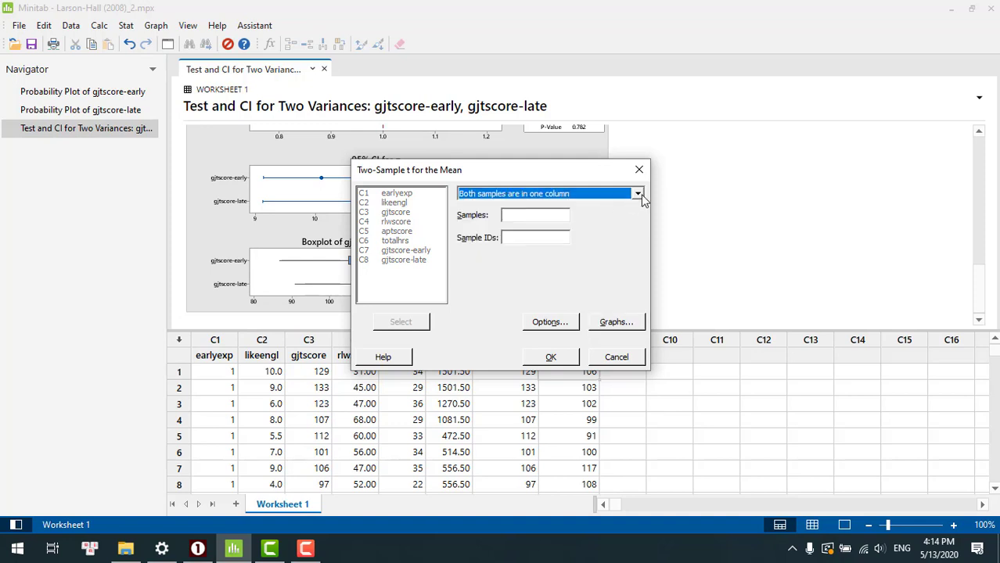
pyautogui.click(637, 194)
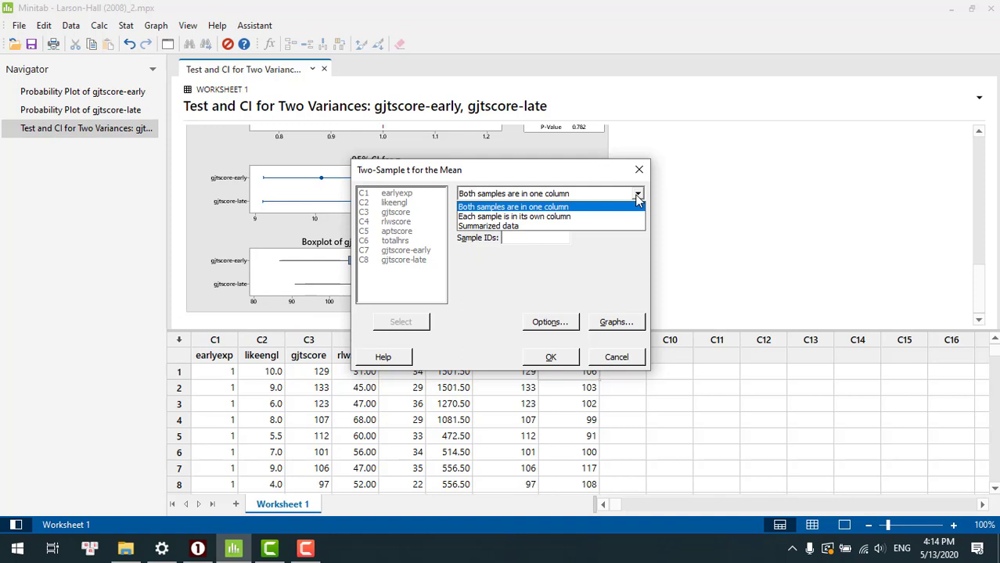
pyautogui.click(599, 218)
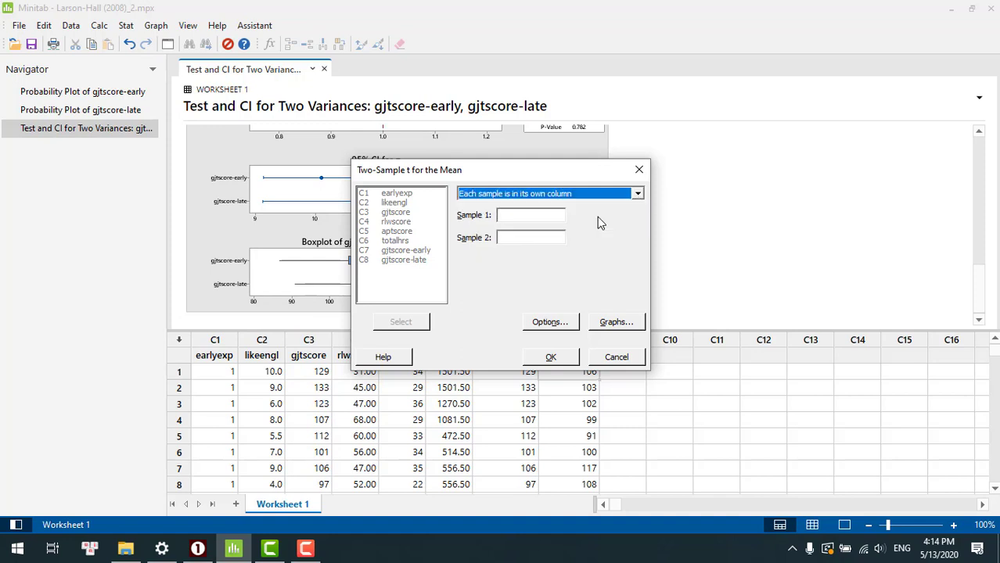
pyautogui.click(546, 217)
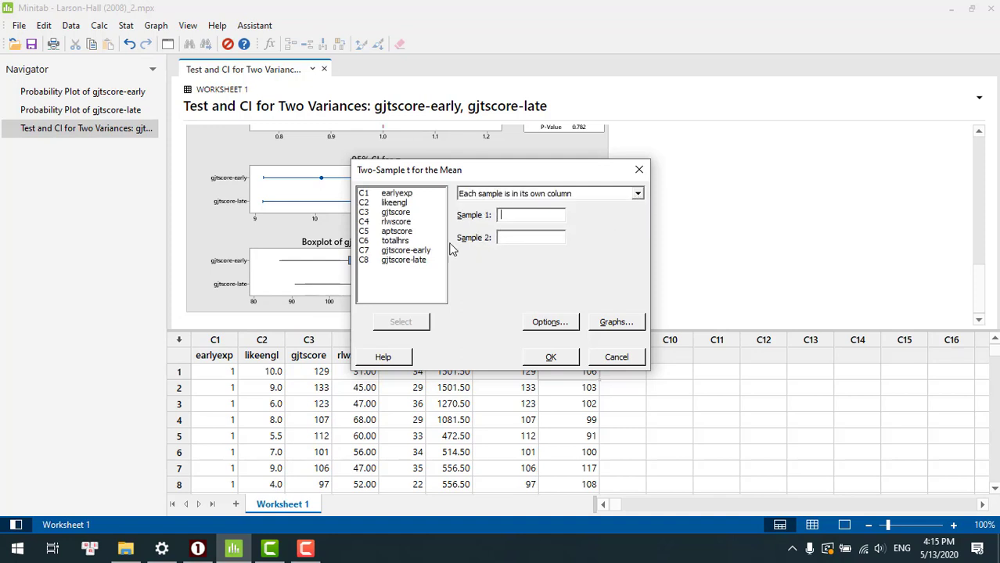
pyautogui.click(418, 251)
pyautogui.doubleClick(418, 251)
pyautogui.click(423, 261)
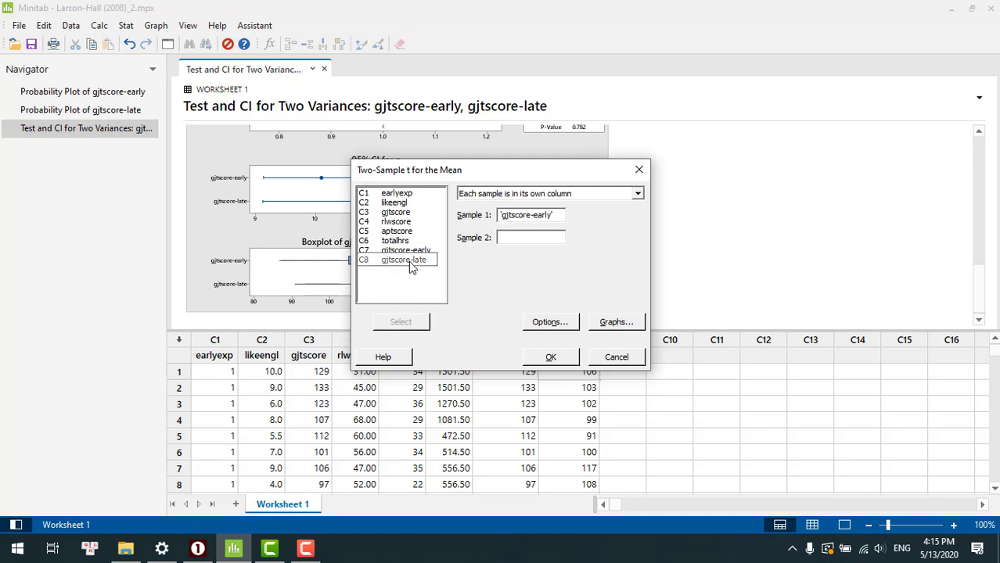
pyautogui.doubleClick(412, 262)
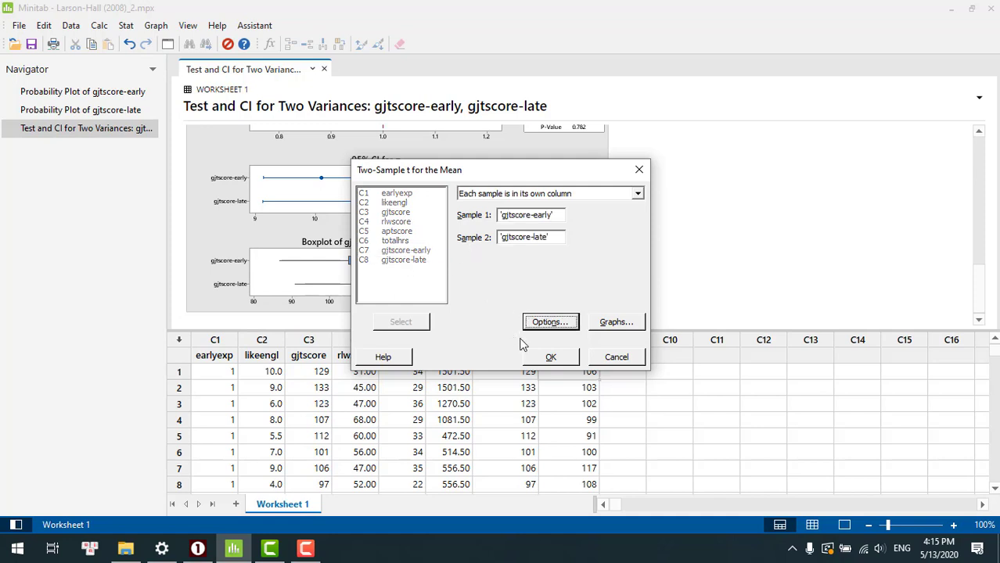
pyautogui.click(550, 357)
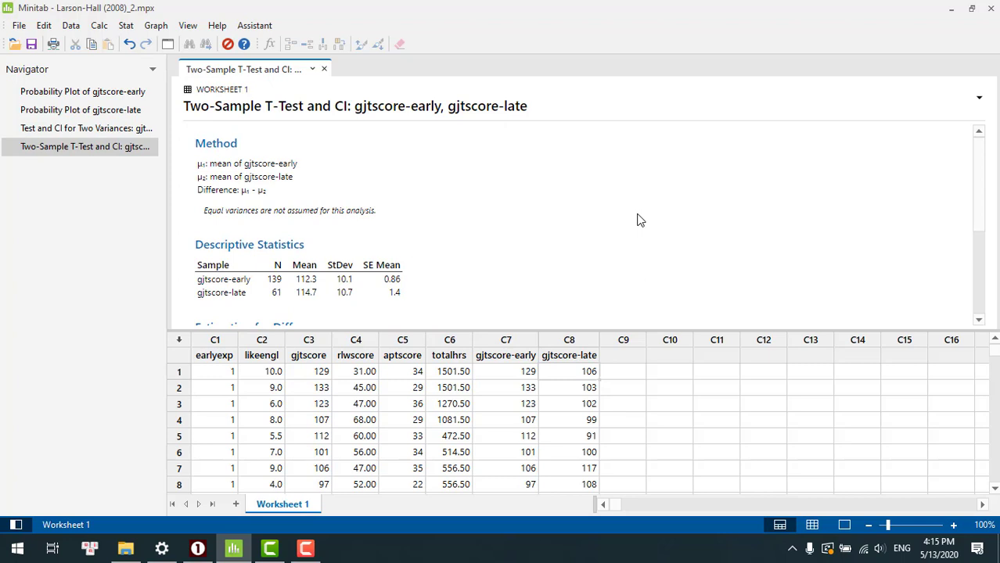
# - Examine the two-sample t-test output: descriptive statistics, estimated difference with its confidence interval, T-value, DF and P-value
pyautogui.scroll(-1, 638, 220)
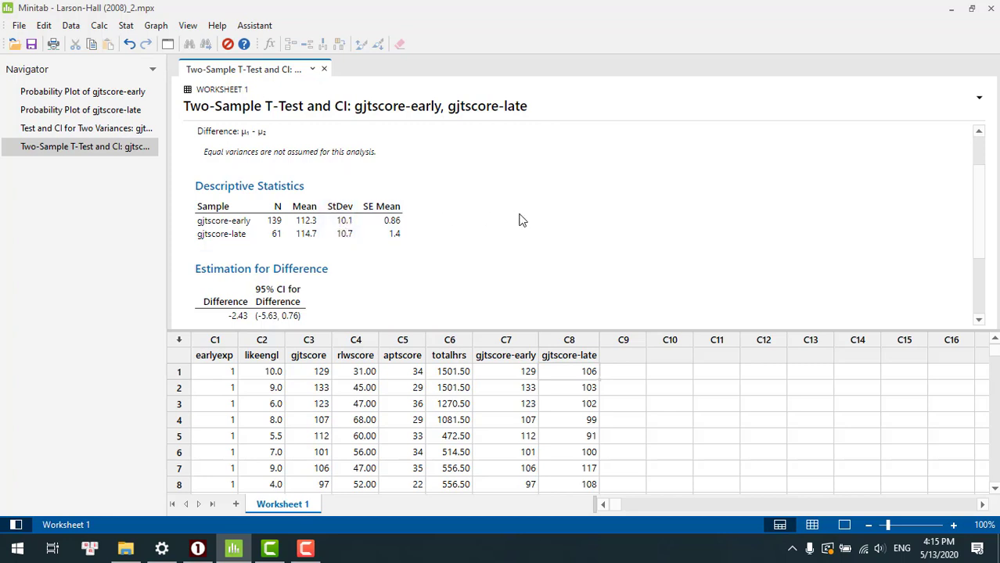
pyautogui.scroll(-2, 522, 221)
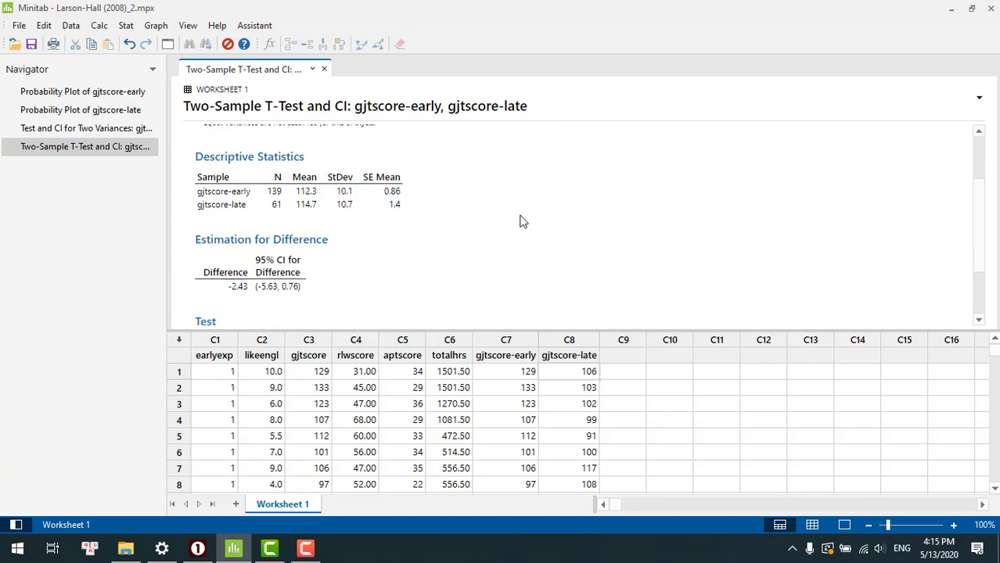
pyautogui.scroll(1, 523, 221)
pyautogui.scroll(1, 523, 222)
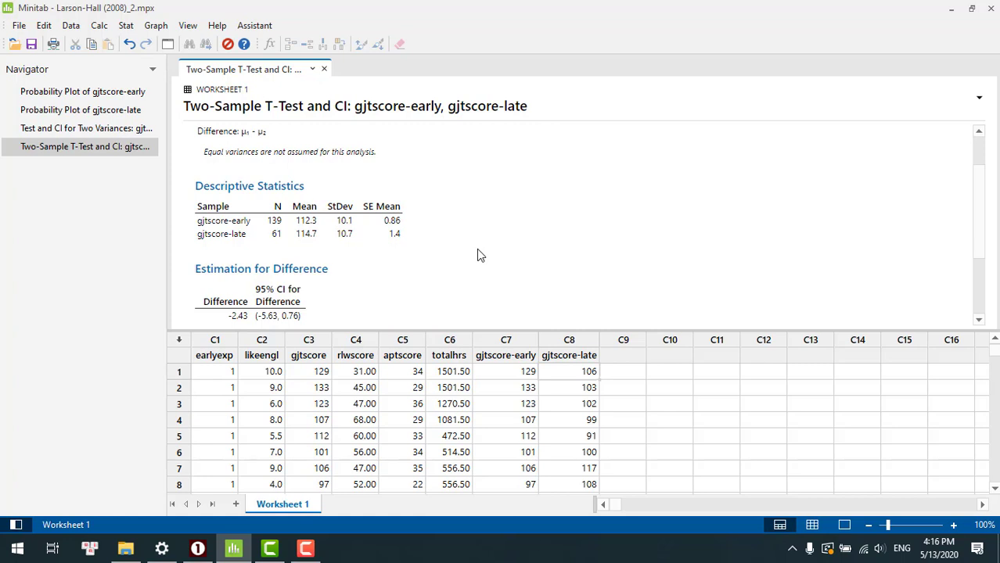
pyautogui.scroll(-3, 481, 255)
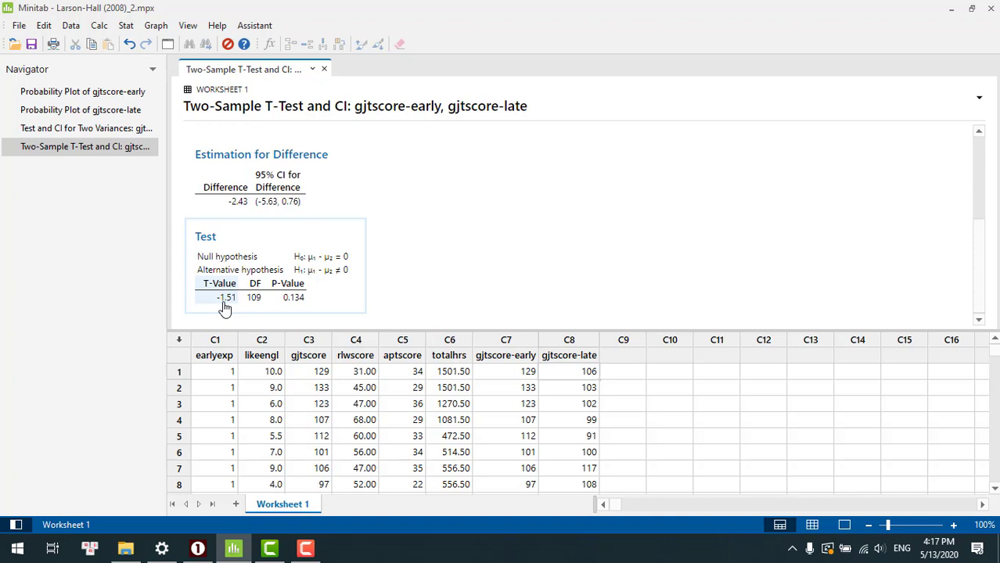
# - Start a View Probability distribution plot and choose the t distribution
pyautogui.click(155, 25)
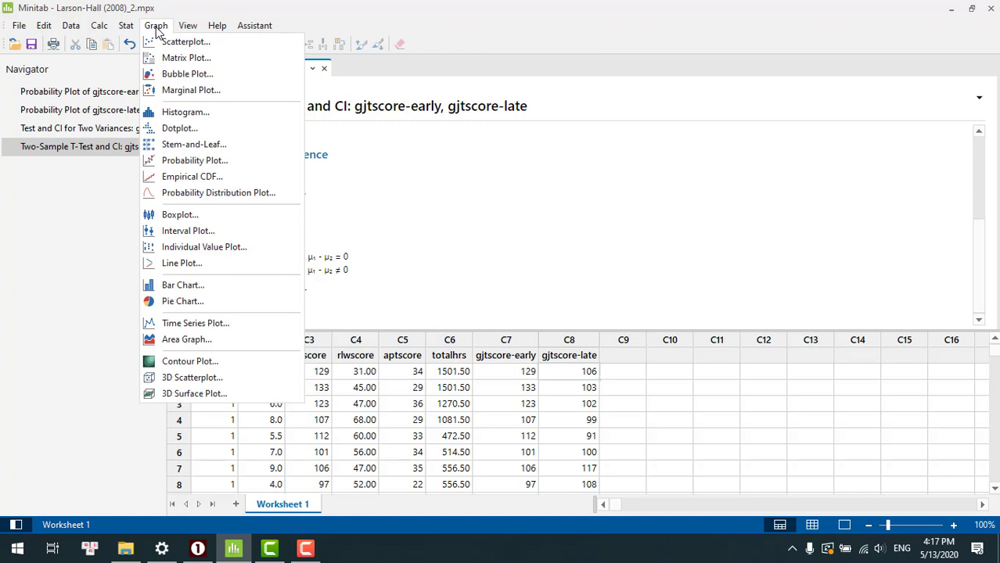
pyautogui.click(209, 194)
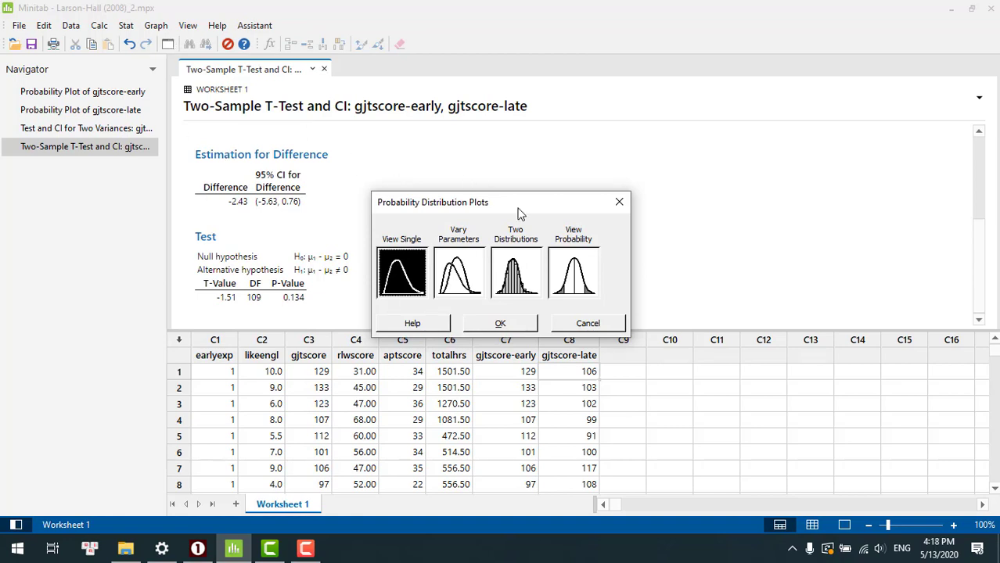
pyautogui.doubleClick(577, 273)
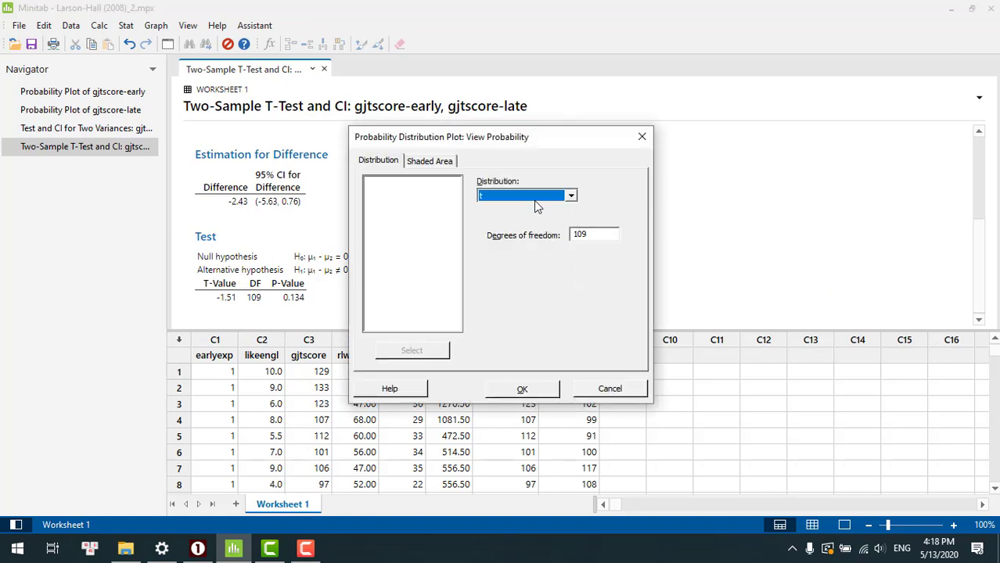
pyautogui.click(571, 197)
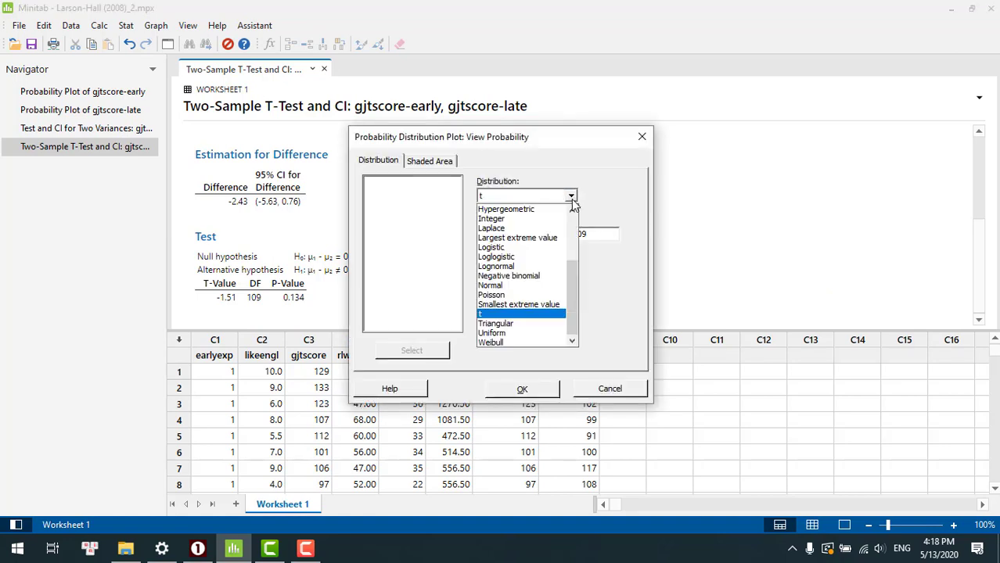
pyautogui.click(504, 285)
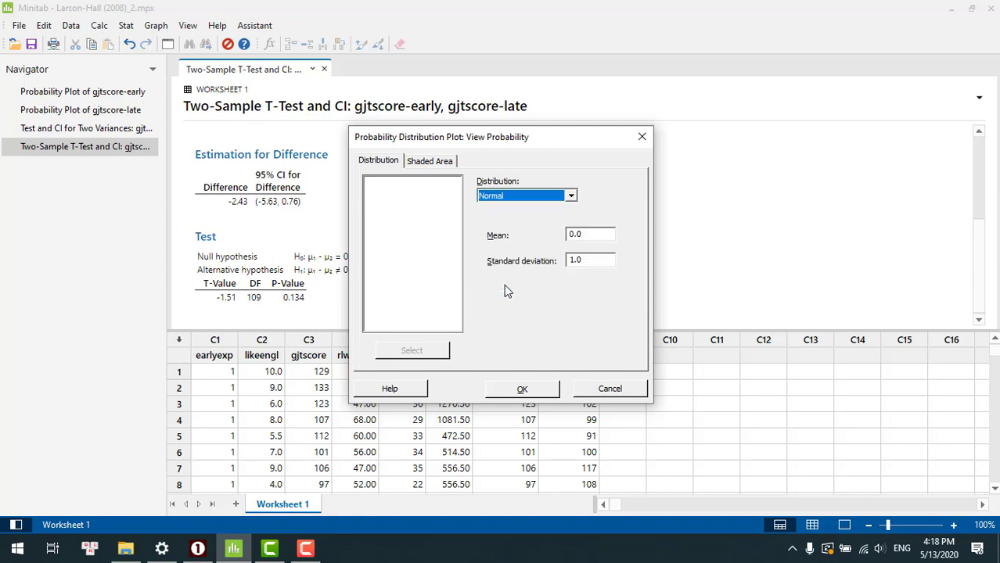
pyautogui.click(571, 197)
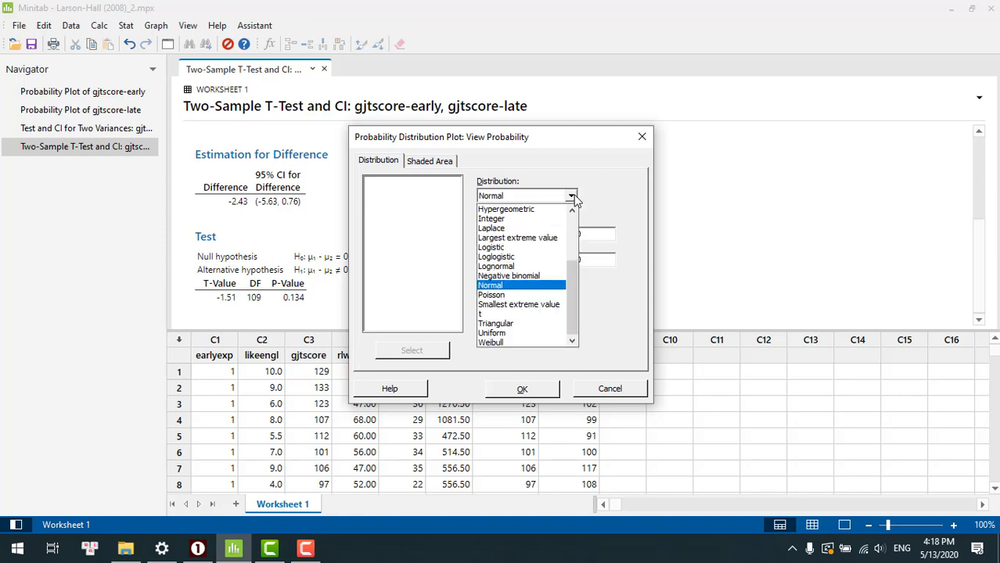
pyautogui.click(501, 314)
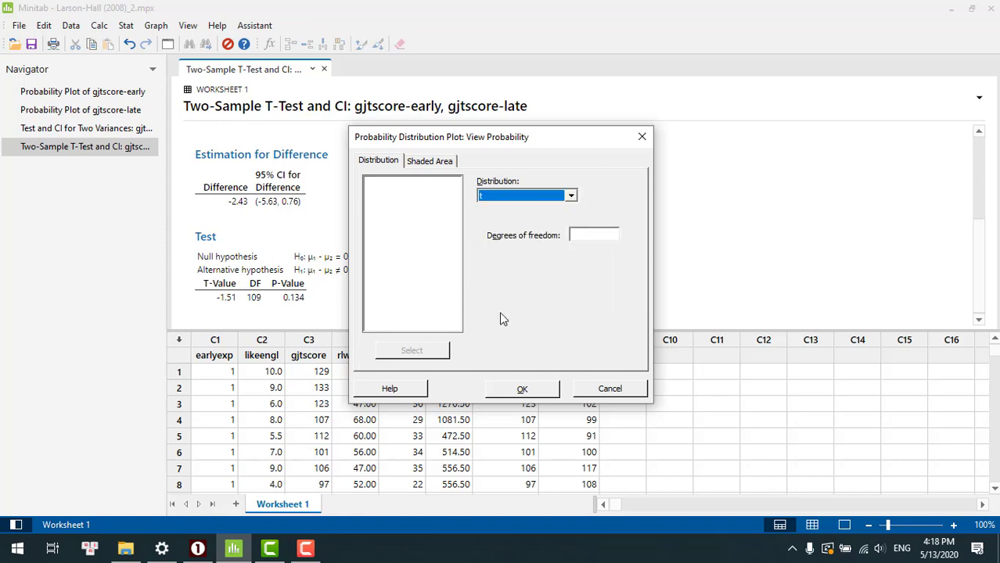
# - Set the degrees of freedom to 109 and create the plot with both tails shaded for a probability of 0.05
pyautogui.click(593, 236)
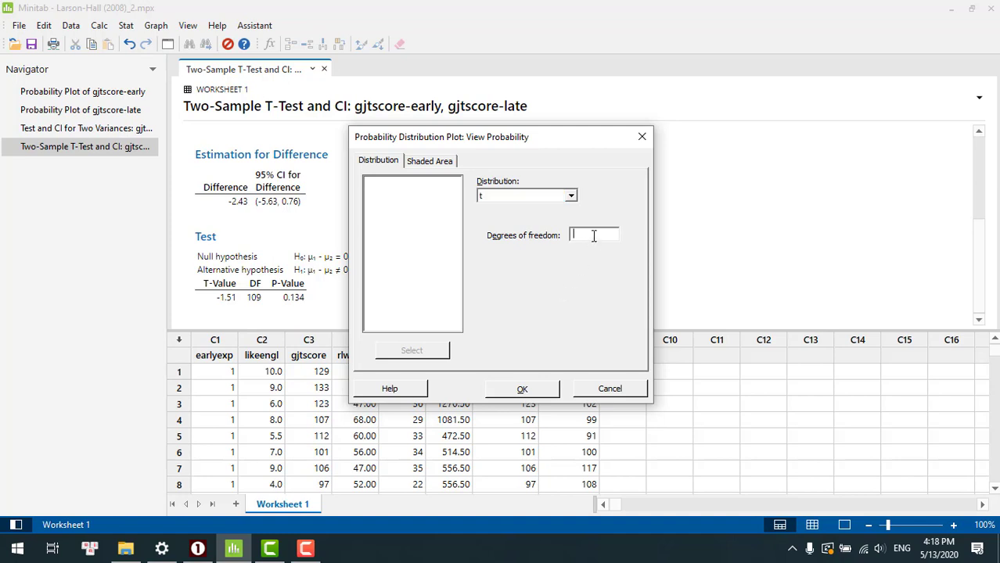
pyautogui.write('109')
pyautogui.click(440, 162)
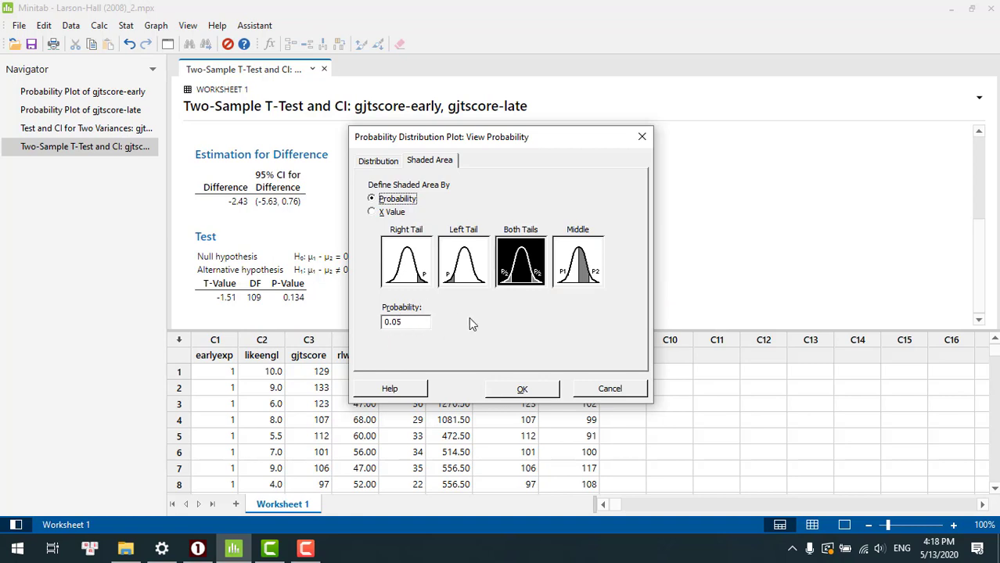
pyautogui.click(524, 391)
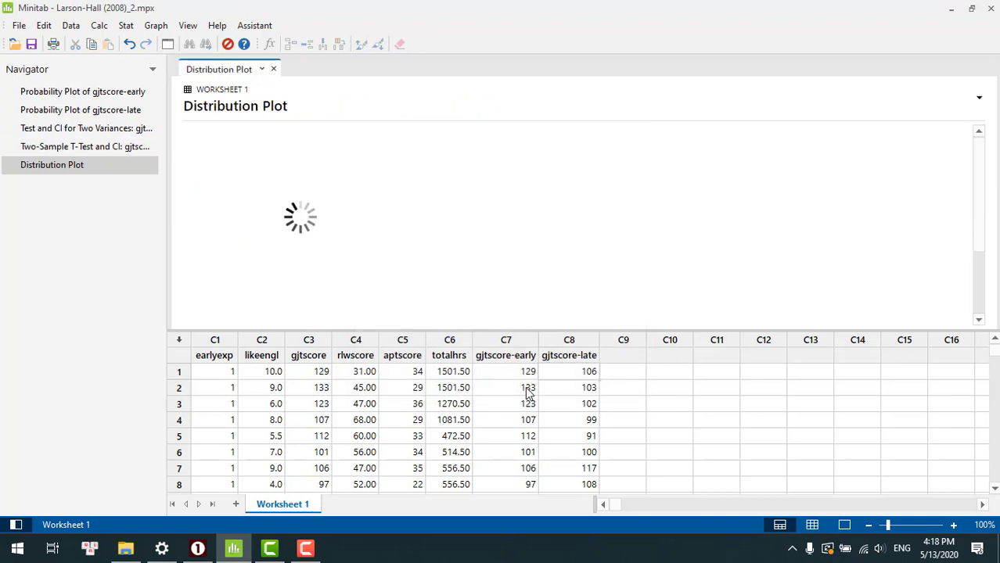
# - Open the distribution plot for editing and place it beside the two-sample t-test output so the T-value can be read
pyautogui.doubleClick(494, 229)
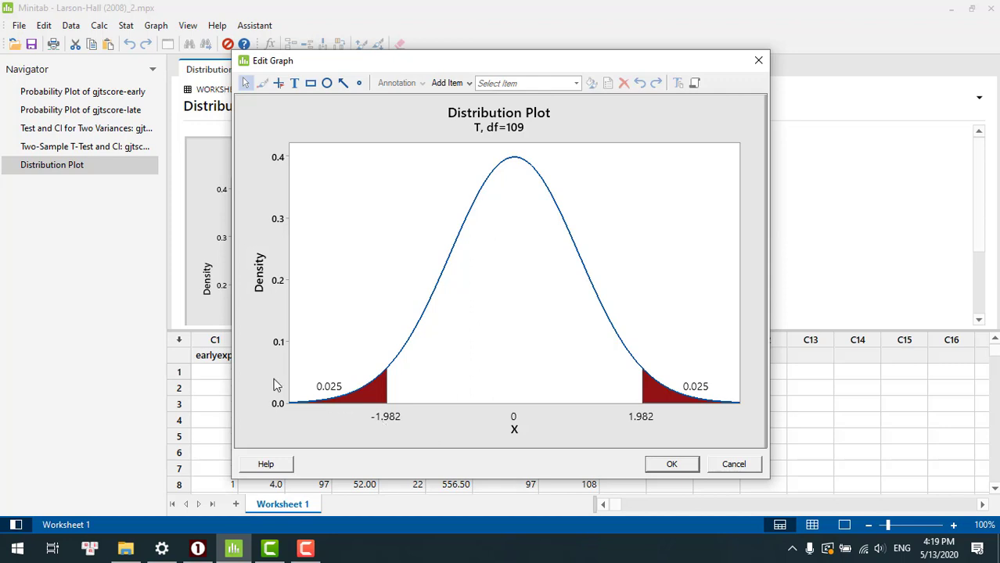
pyautogui.click(100, 149)
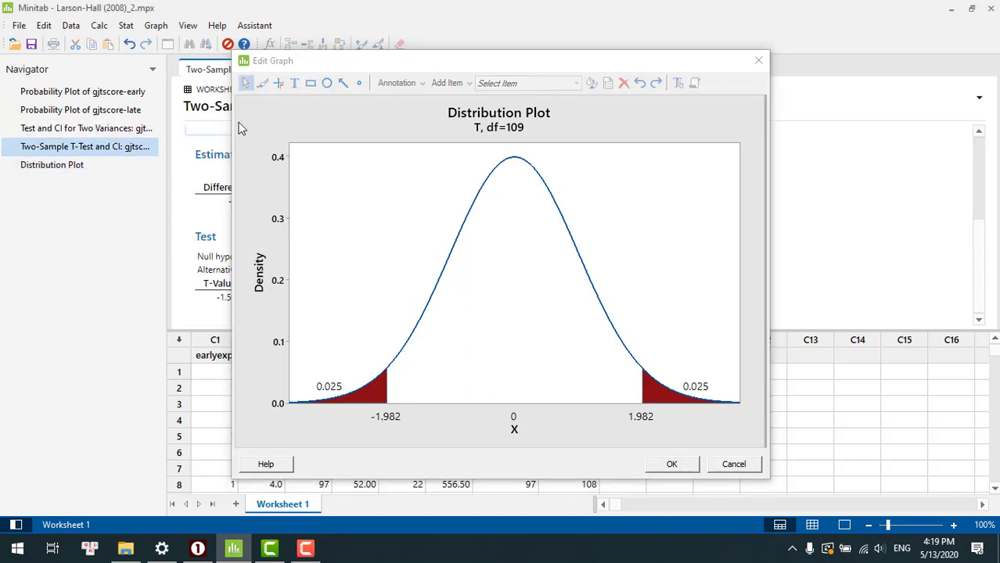
pyautogui.moveTo(370, 68); pyautogui.dragTo(468, 15)
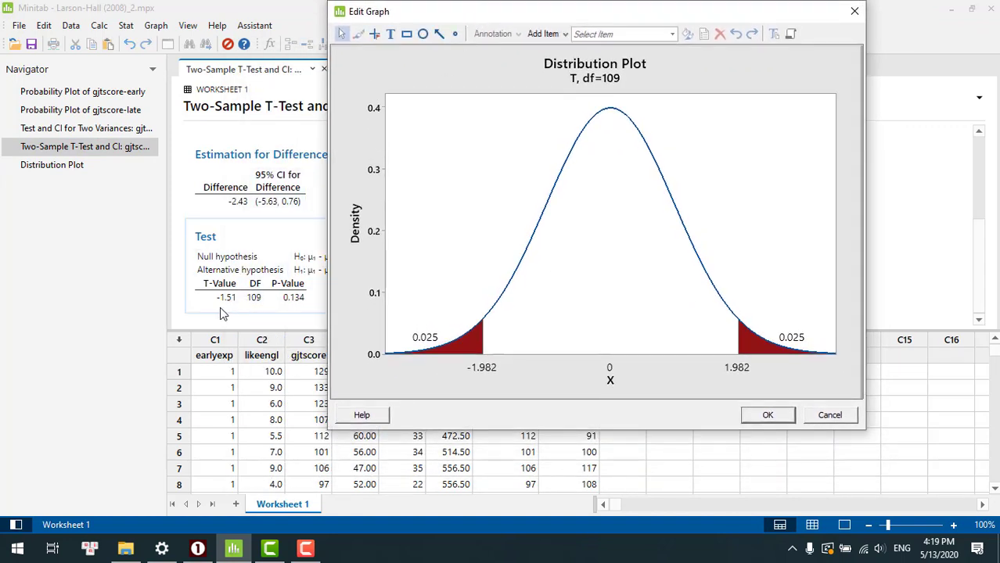
# - Add a reference line at X value -1.51 to the distribution plot and accept the graph edits
pyautogui.rightClick(731, 174)
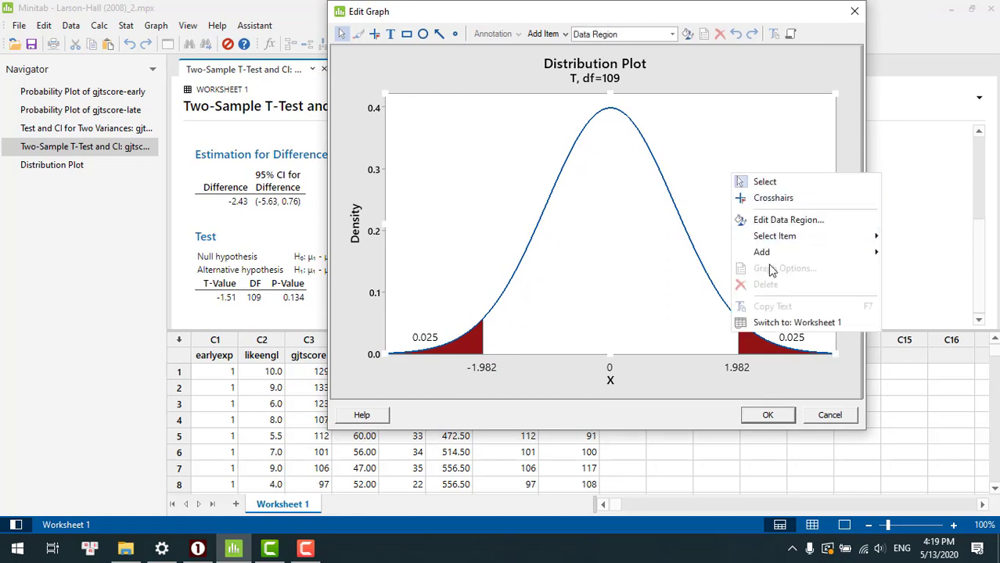
pyautogui.moveTo(768, 255)
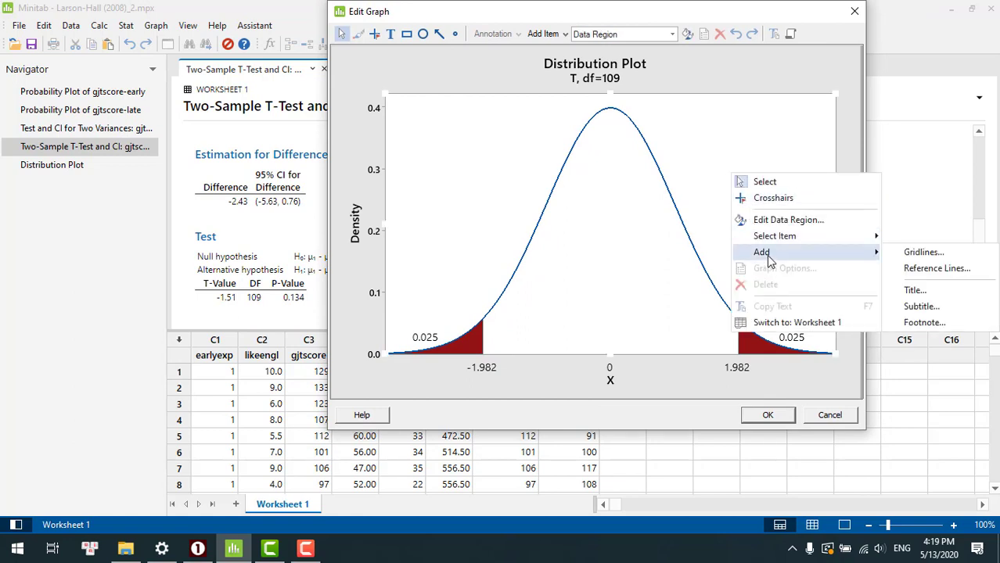
pyautogui.click(935, 269)
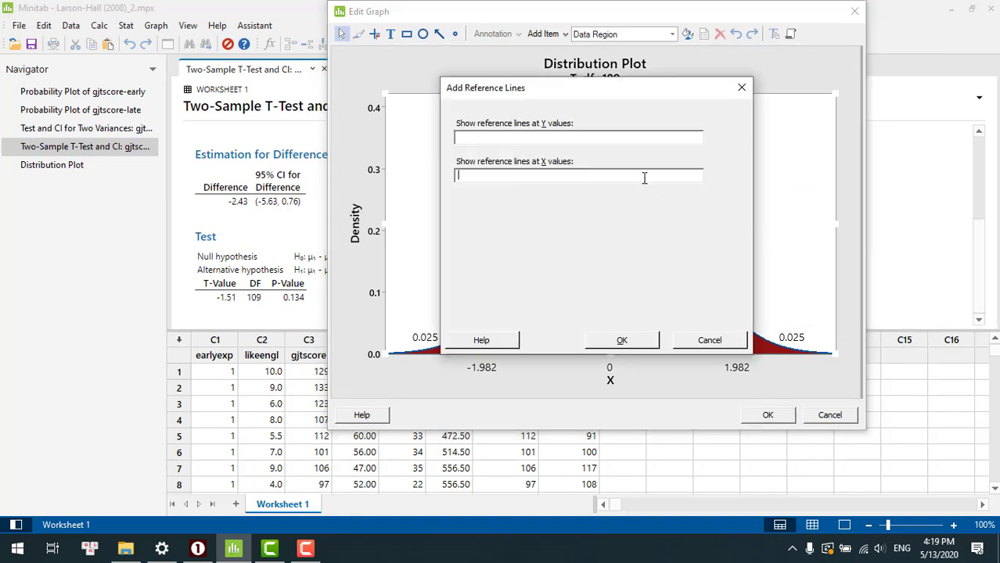
pyautogui.write('-1.51')
pyautogui.press('Return')
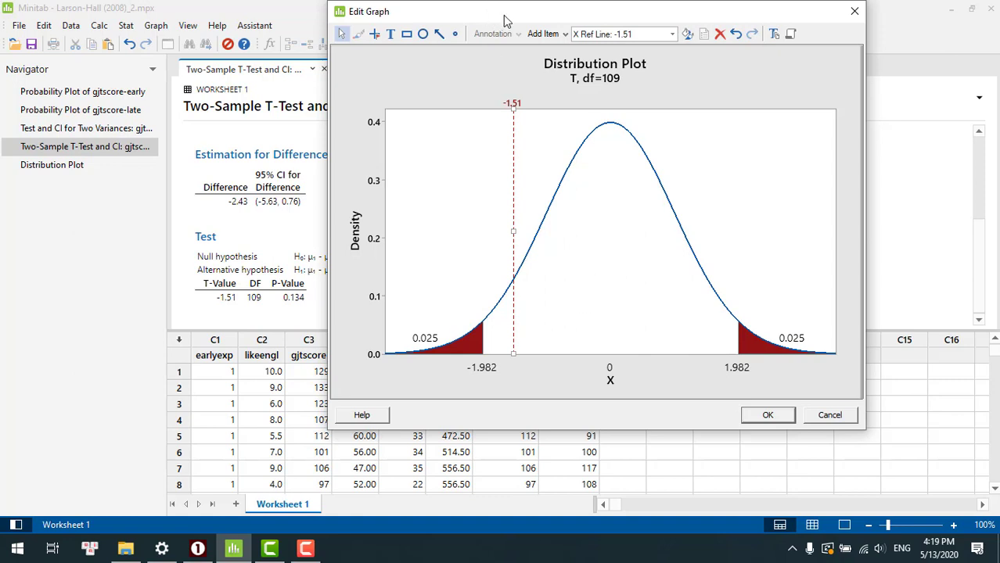
pyautogui.moveTo(505, 17); pyautogui.dragTo(558, 21)
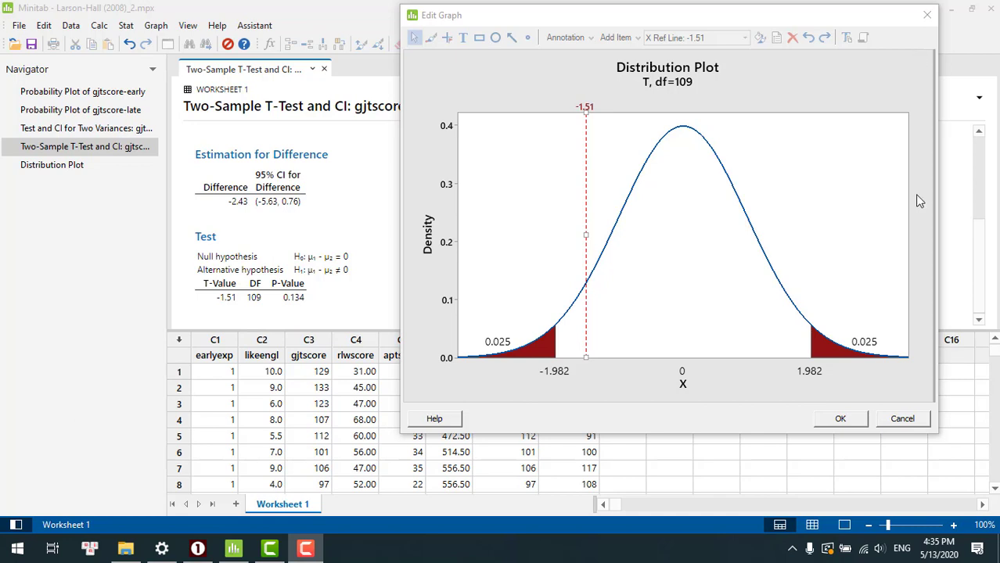
pyautogui.click(840, 419)
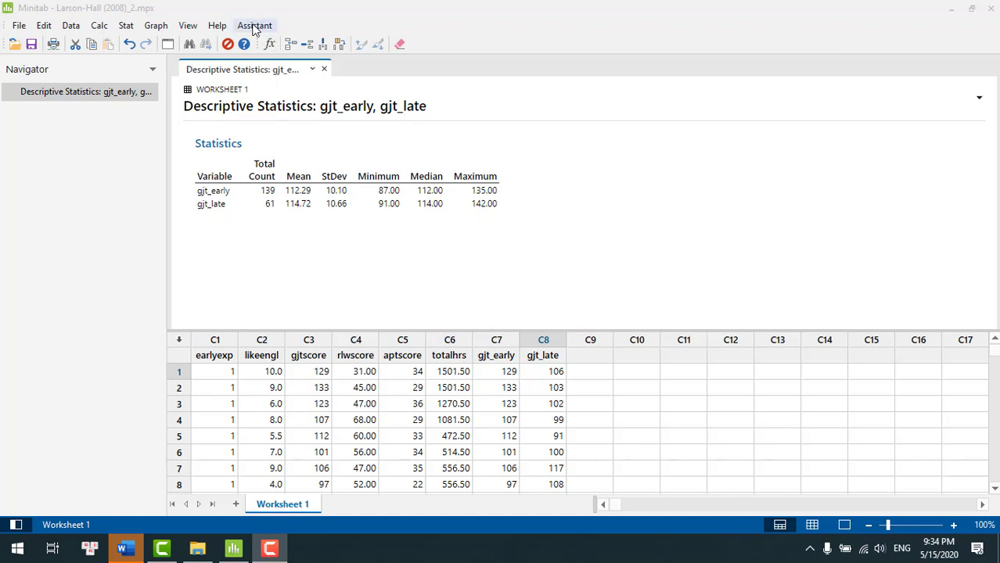
# - Run the Assistant's 2-Sample t hypothesis test with gjt_early as Sample 1 and gjt_late as Sample 2, testing whether their means are different
pyautogui.click(254, 26)
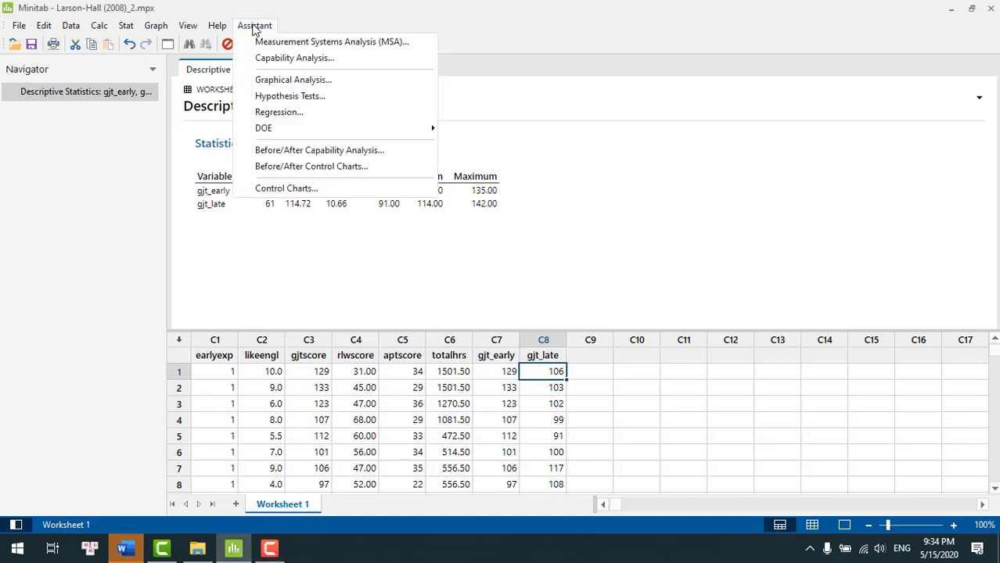
pyautogui.click(286, 96)
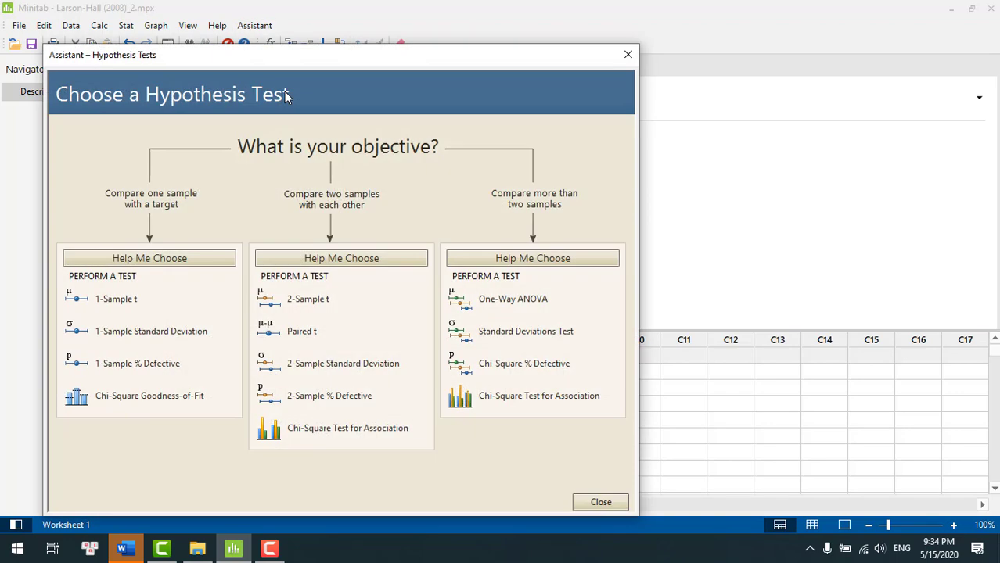
pyautogui.click(325, 305)
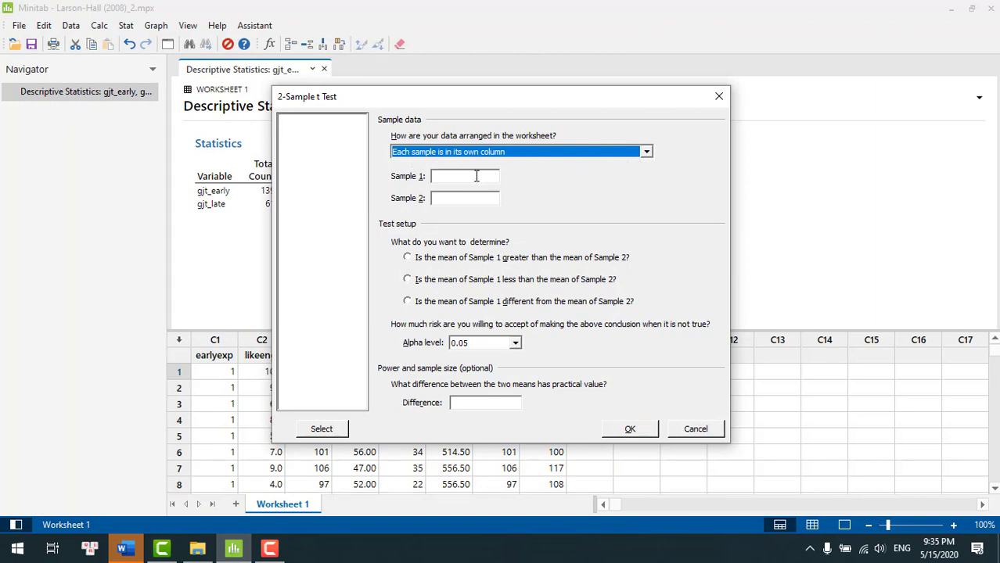
pyautogui.click(476, 176)
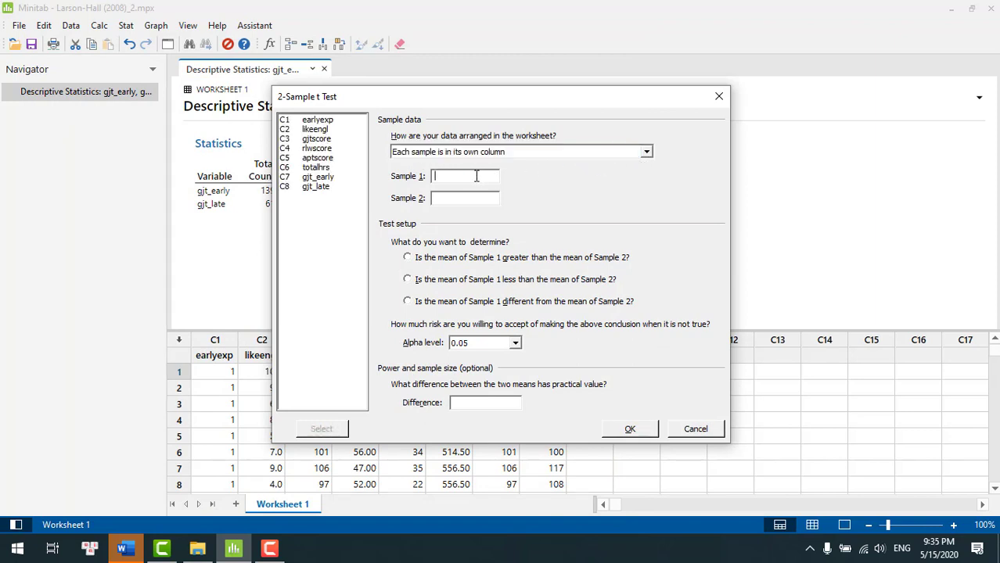
pyautogui.click(327, 180)
pyautogui.doubleClick(327, 180)
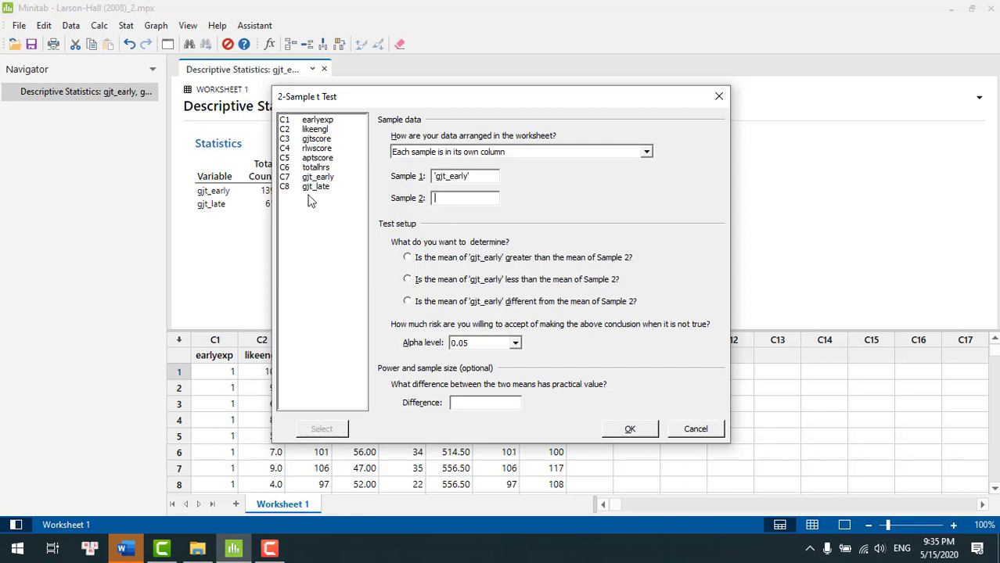
pyautogui.doubleClick(317, 187)
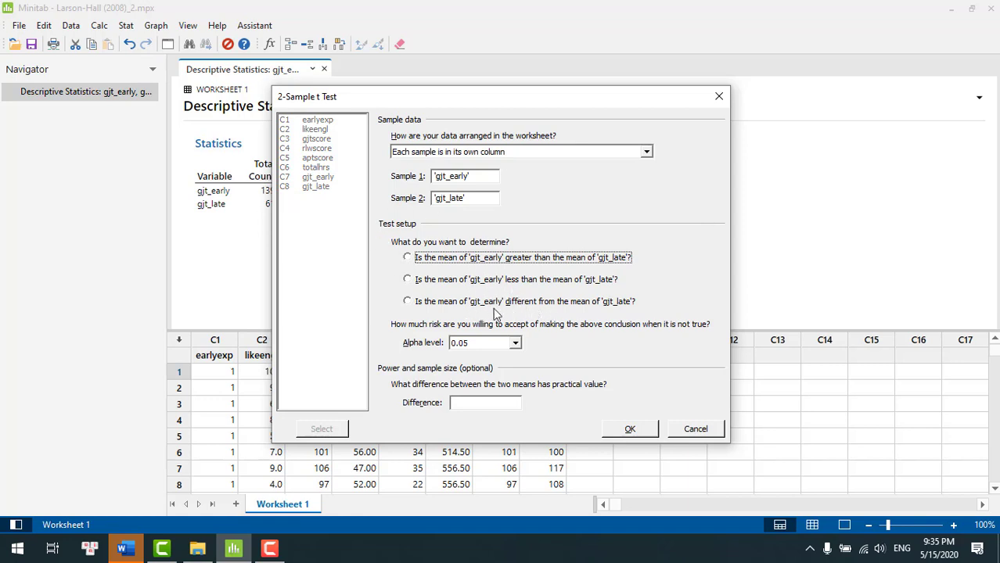
pyautogui.click(407, 302)
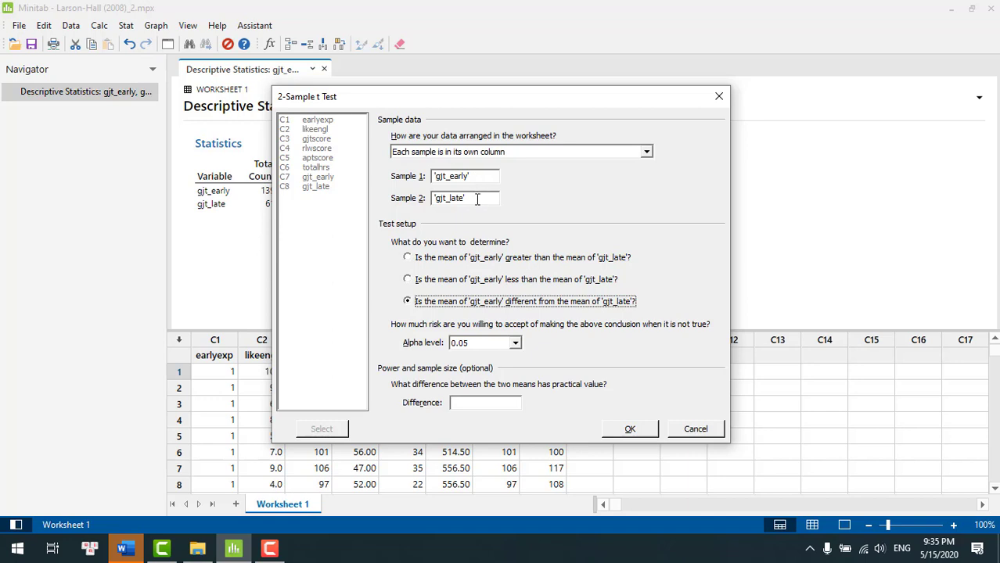
pyautogui.click(630, 430)
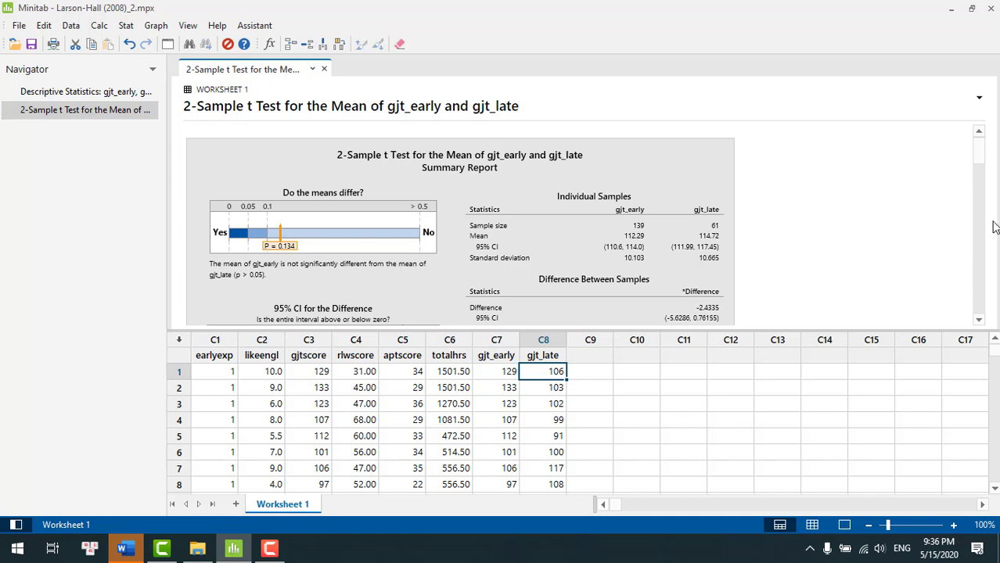
# - Examine the Assistant's 2-Sample t output: summary report, data distributions, worksheet-order plots, power analysis and report card
pyautogui.moveTo(981, 160); pyautogui.dragTo(984, 172)
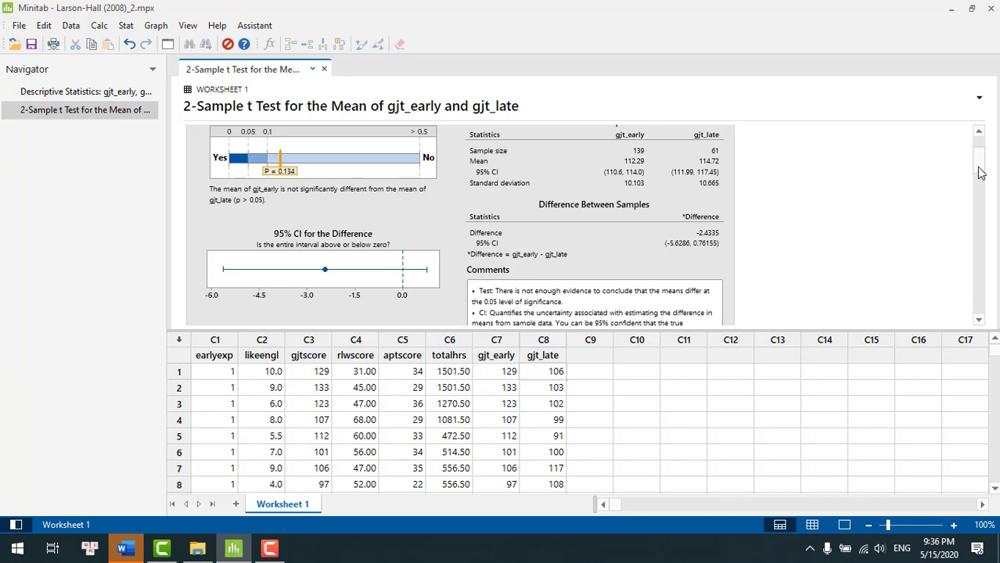
pyautogui.moveTo(980, 172); pyautogui.dragTo(986, 198)
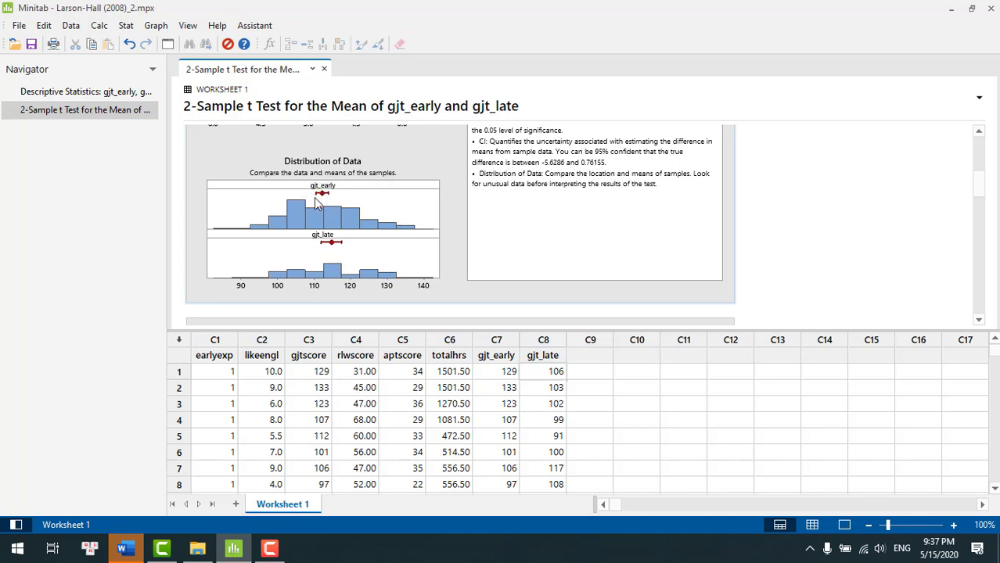
pyautogui.moveTo(328, 253)
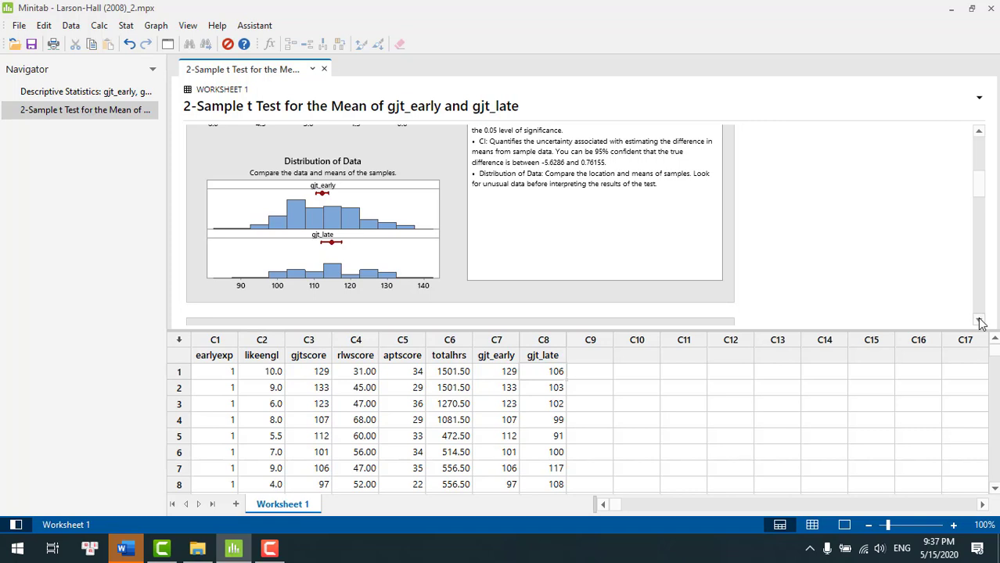
pyautogui.moveTo(980, 322); pyautogui.dragTo(980, 323)
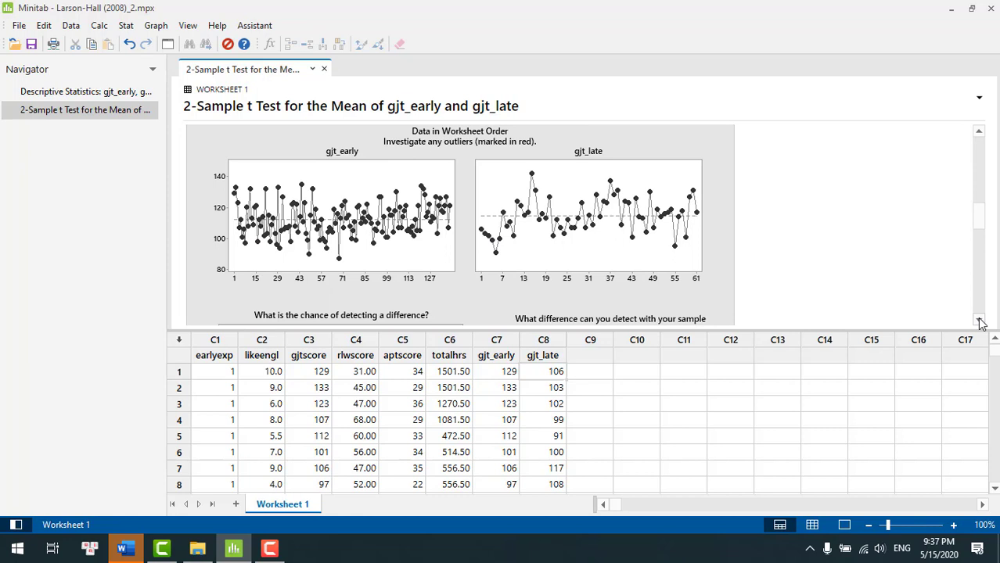
pyautogui.moveTo(980, 323); pyautogui.dragTo(980, 322)
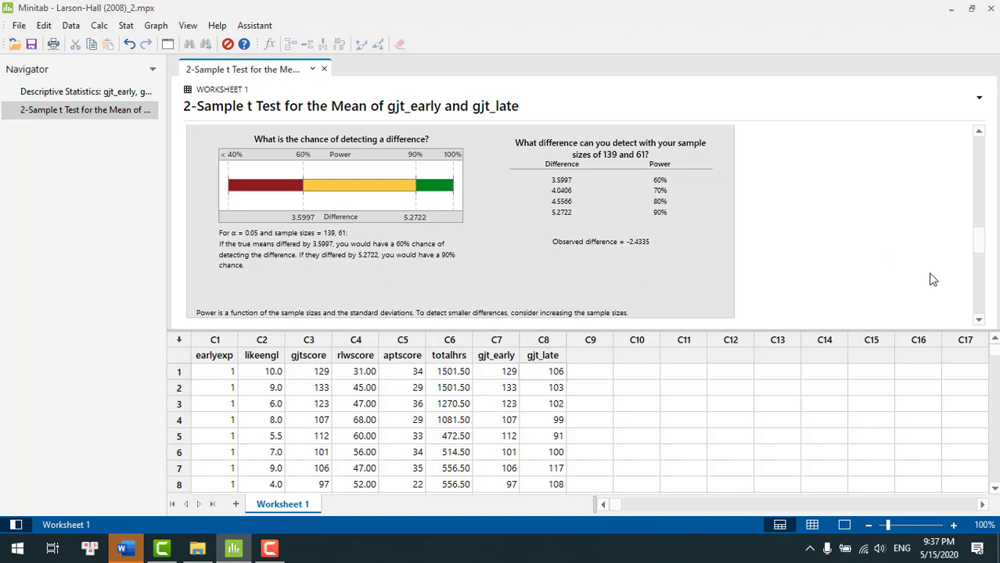
pyautogui.click(979, 321)
pyautogui.click(979, 321)
pyautogui.click(979, 321)
pyautogui.click(979, 321)
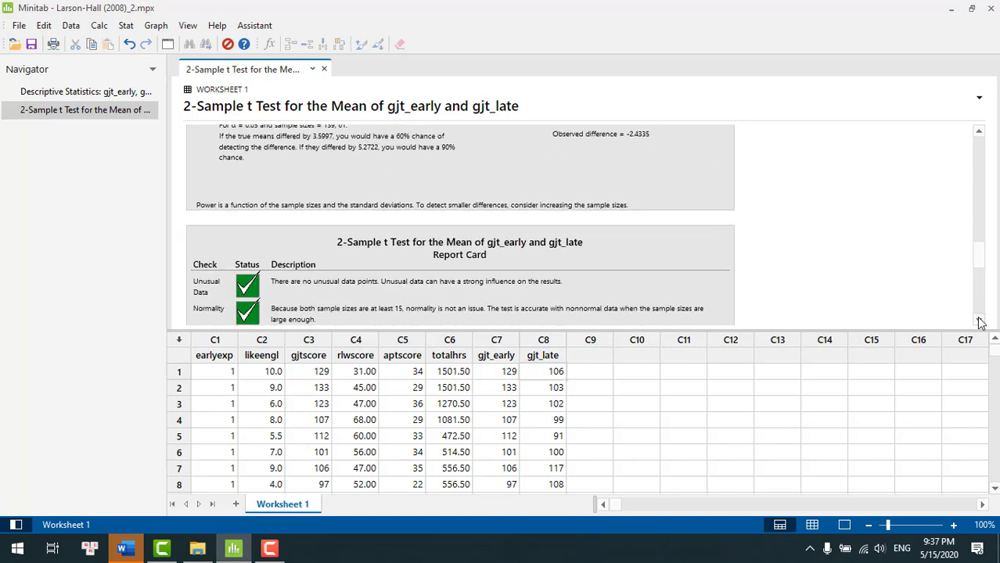
pyautogui.click(979, 321)
pyautogui.click(979, 321)
pyautogui.click(979, 321)
pyautogui.click(979, 320)
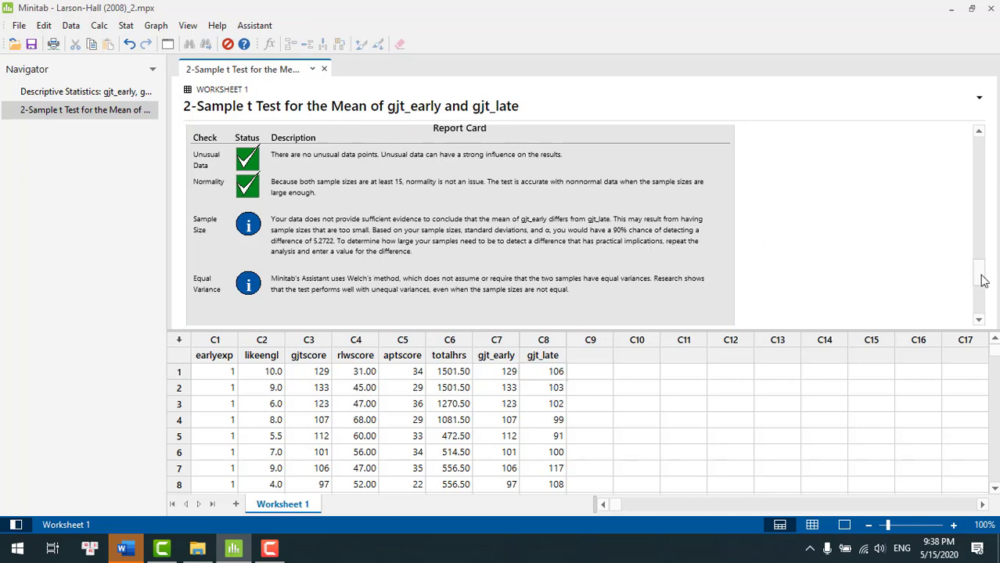
pyautogui.moveTo(973, 278); pyautogui.dragTo(972, 129)
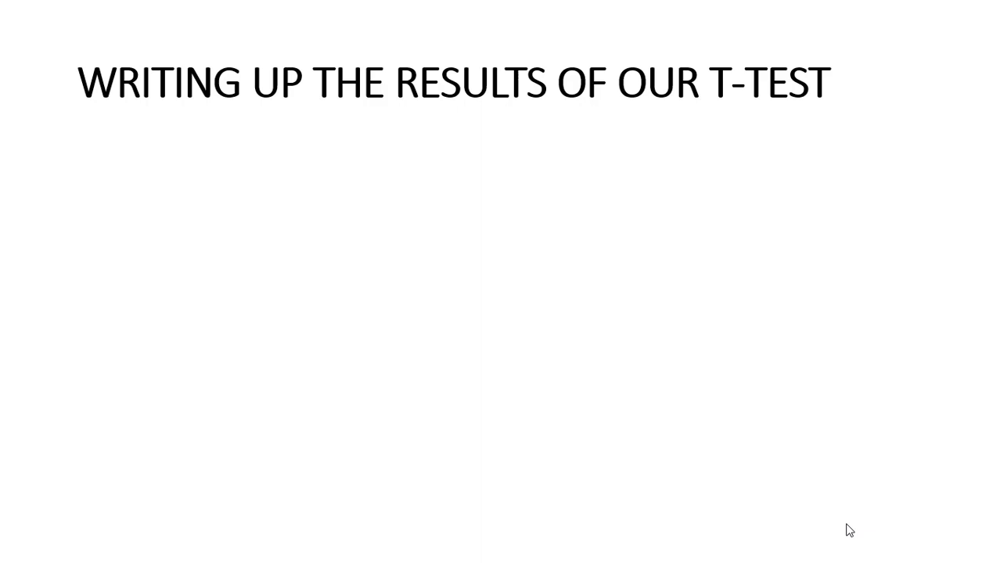
pyautogui.click(850, 530)
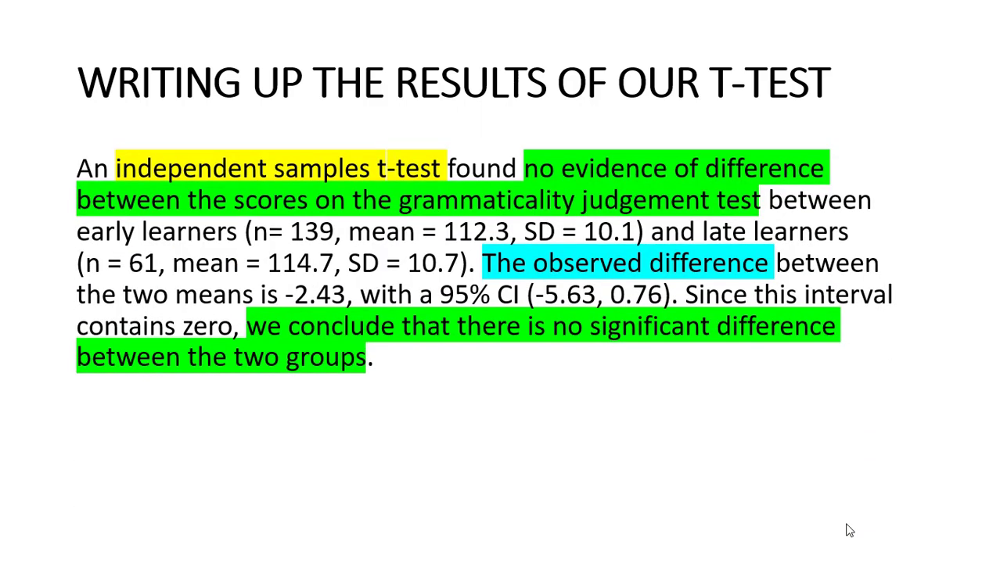